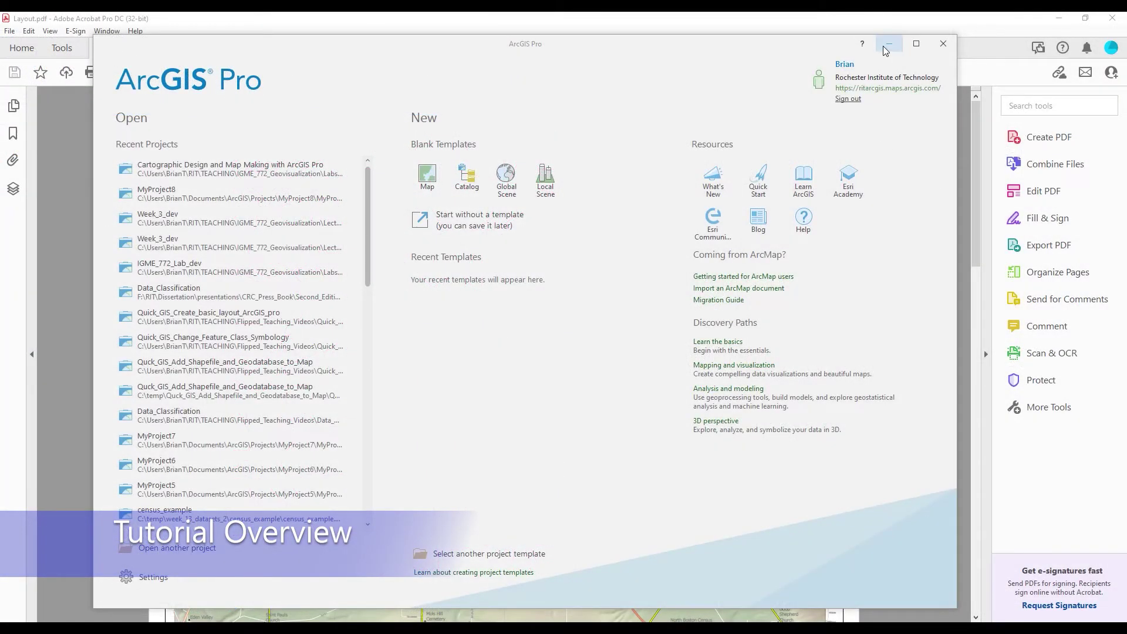
Minimize the ArcGIS Pro start window to reveal the finished Layout.pdf in Acrobat
click(888, 44)
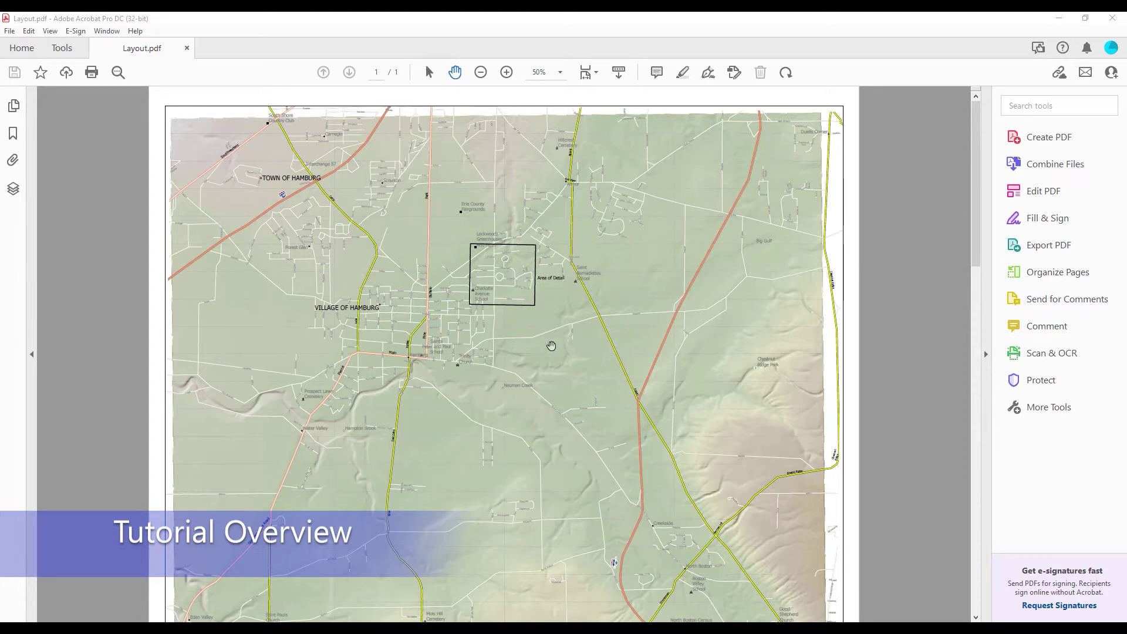
Zoom the Hamburg map page to 65.7% and look over the Village of Hamburg area
scroll(542, 338, down, 1)
scroll(546, 335, up, 1)
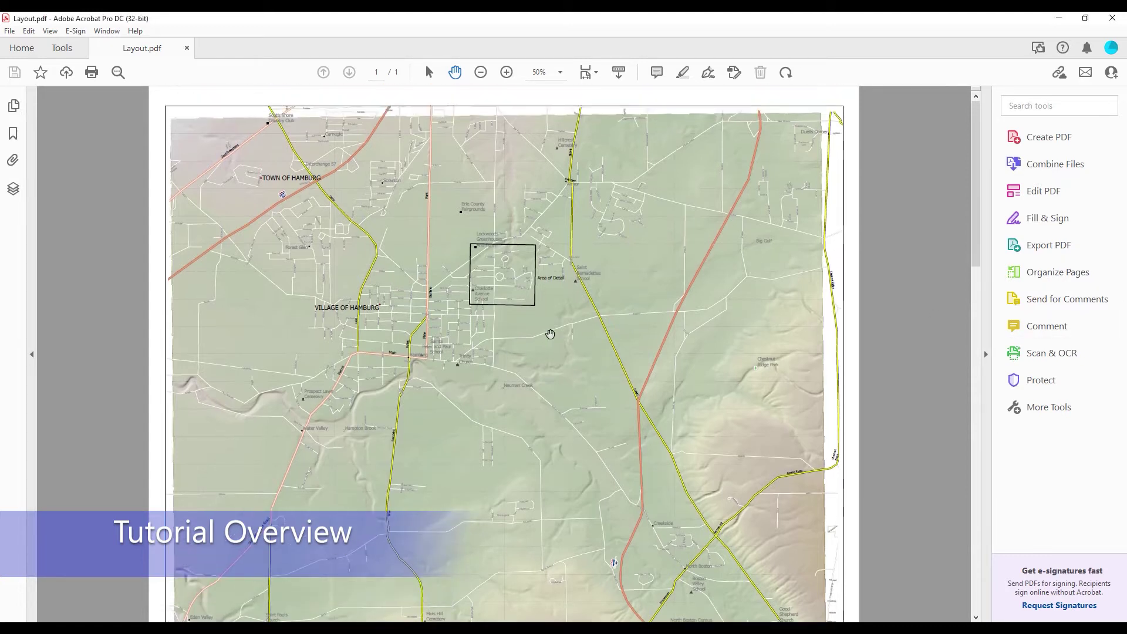
click(505, 72)
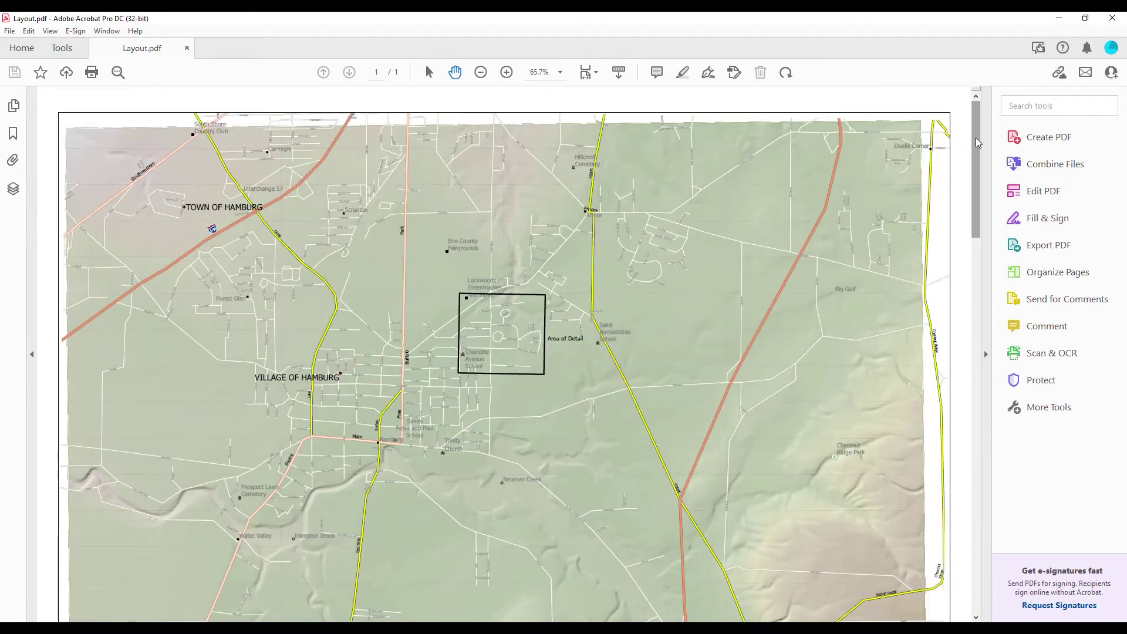
drag(977, 145, 937, 113)
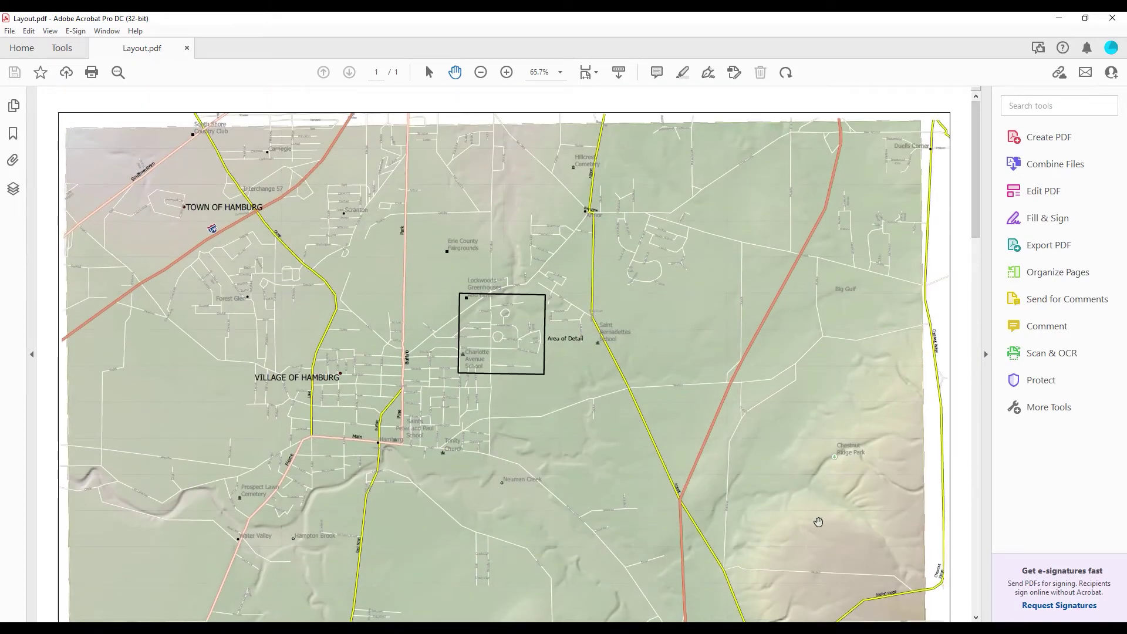
scroll(793, 463, down, 6)
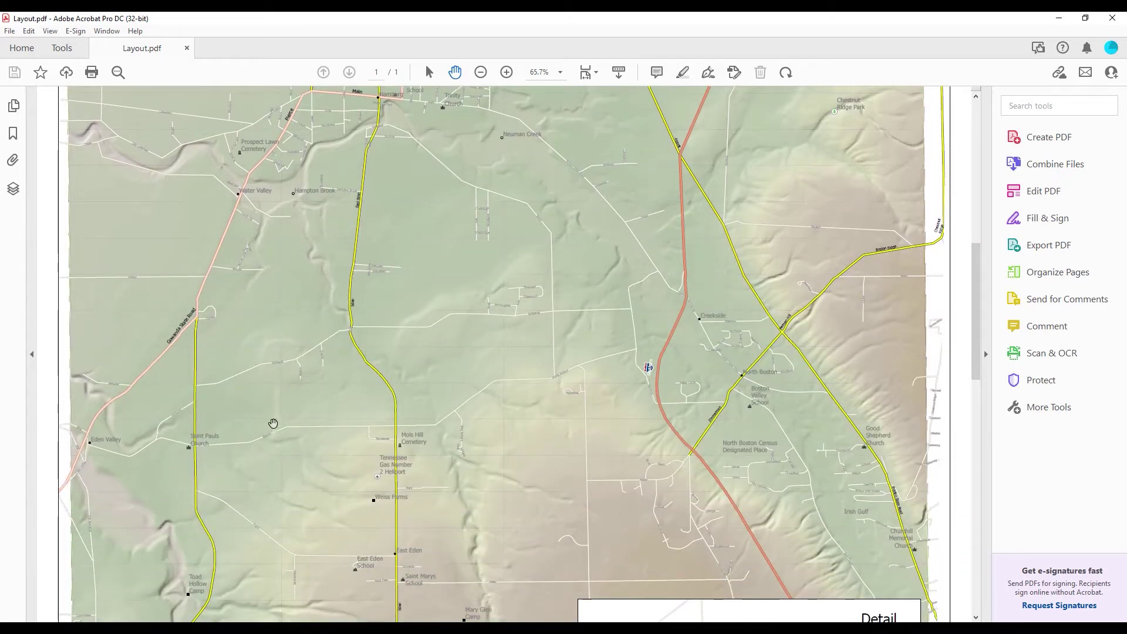
scroll(274, 423, down, 3)
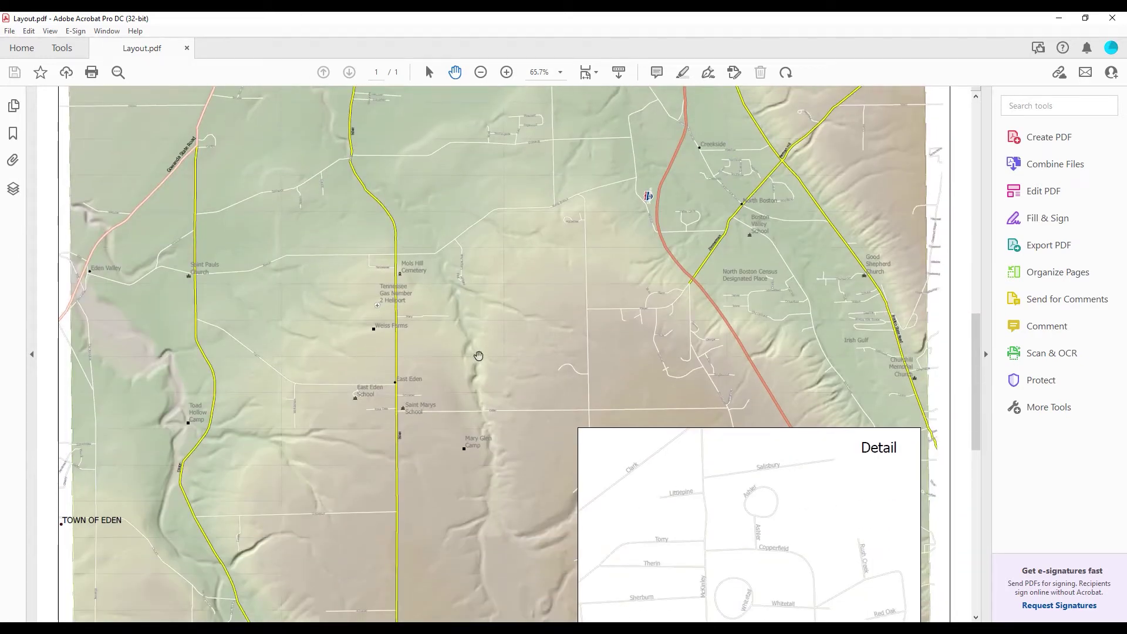
drag(474, 259, 498, 474)
scroll(416, 267, up, 3)
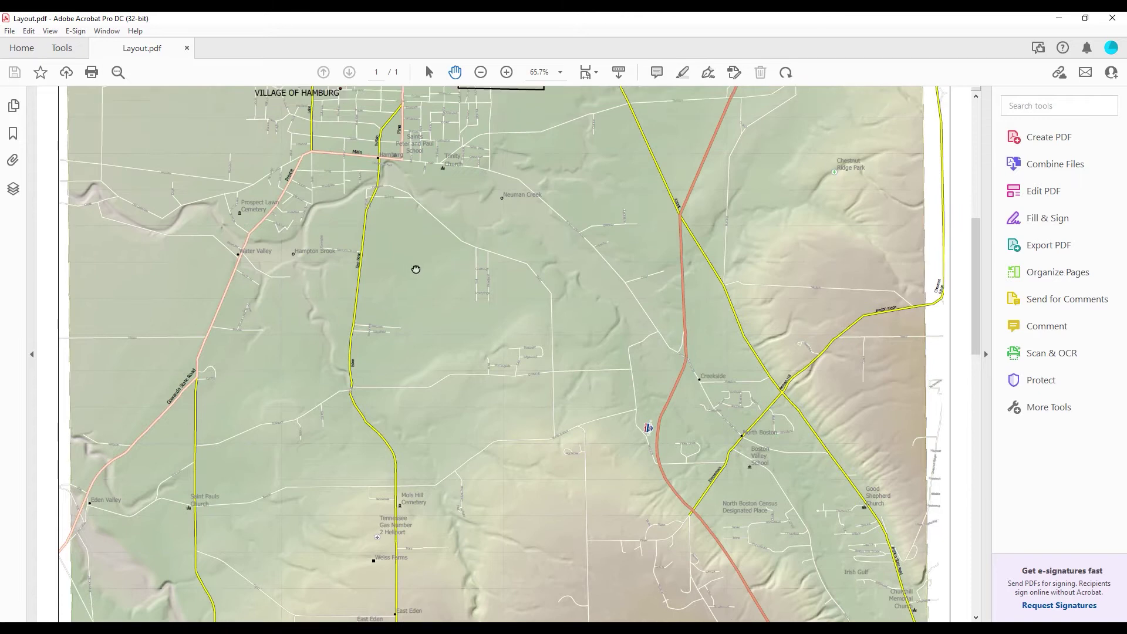
scroll(665, 466, down, 9)
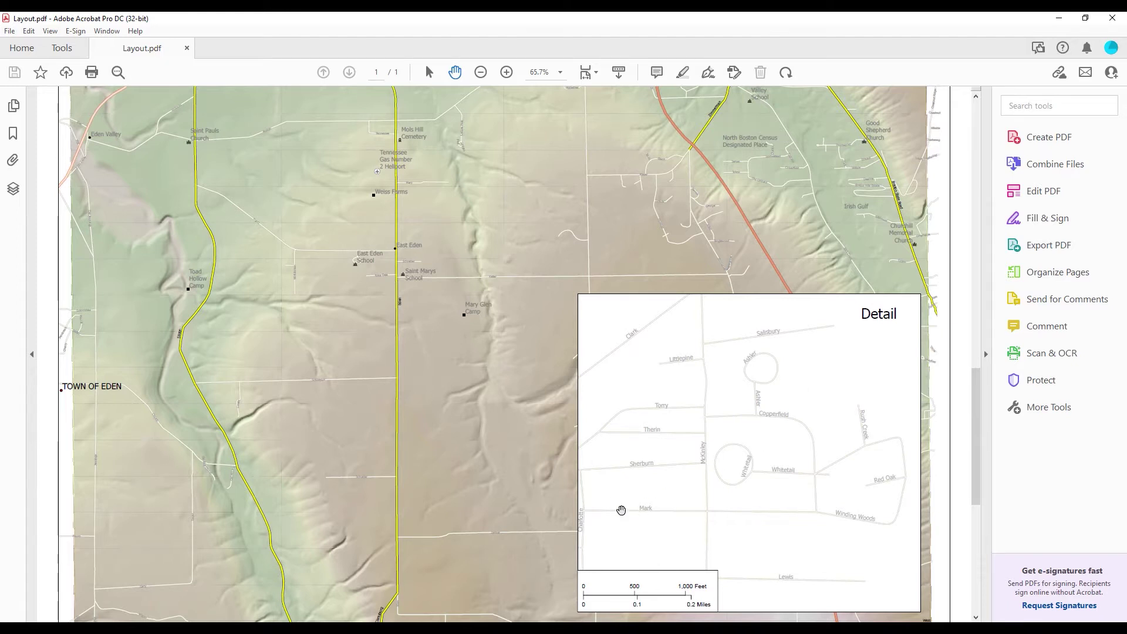
Pan down to the legend, title and scale bar, then back to the map's top edge
drag(713, 478, 732, 260)
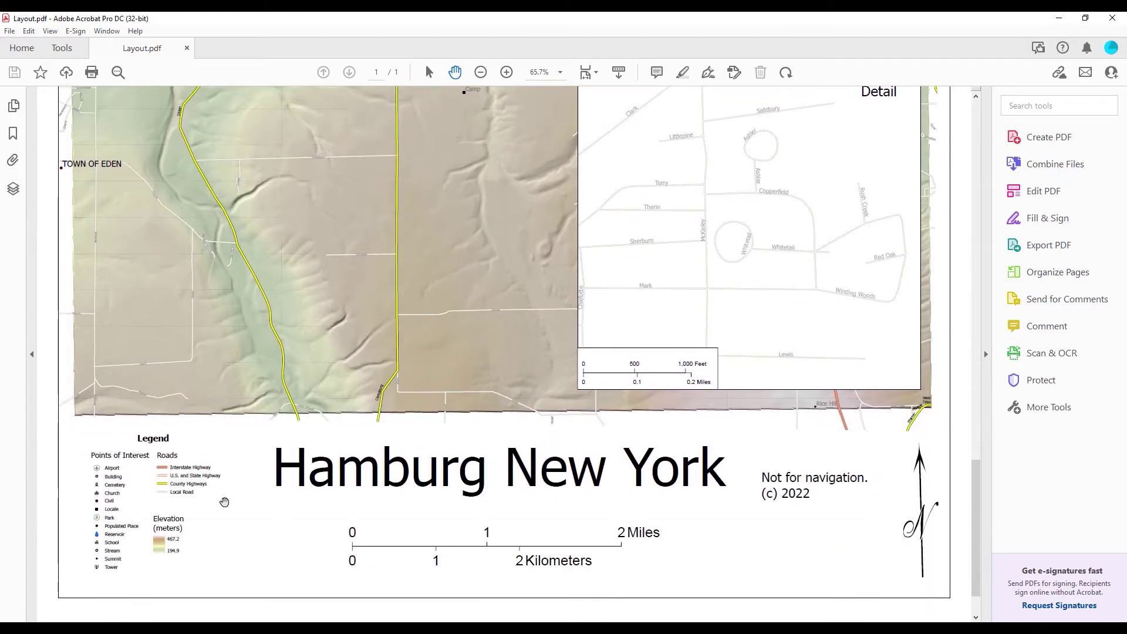
drag(516, 249, 523, 439)
drag(492, 195, 483, 383)
drag(446, 206, 444, 418)
drag(506, 203, 520, 291)
drag(582, 164, 585, 315)
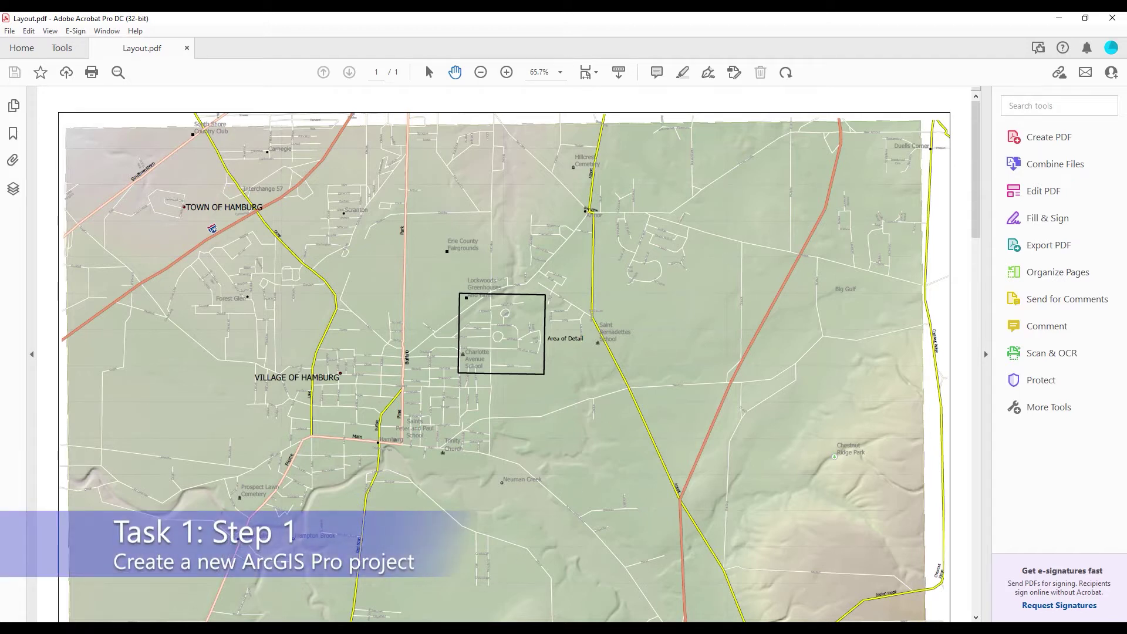
Start a new project from the Map template with C:\temp as its location
click(445, 628)
click(501, 604)
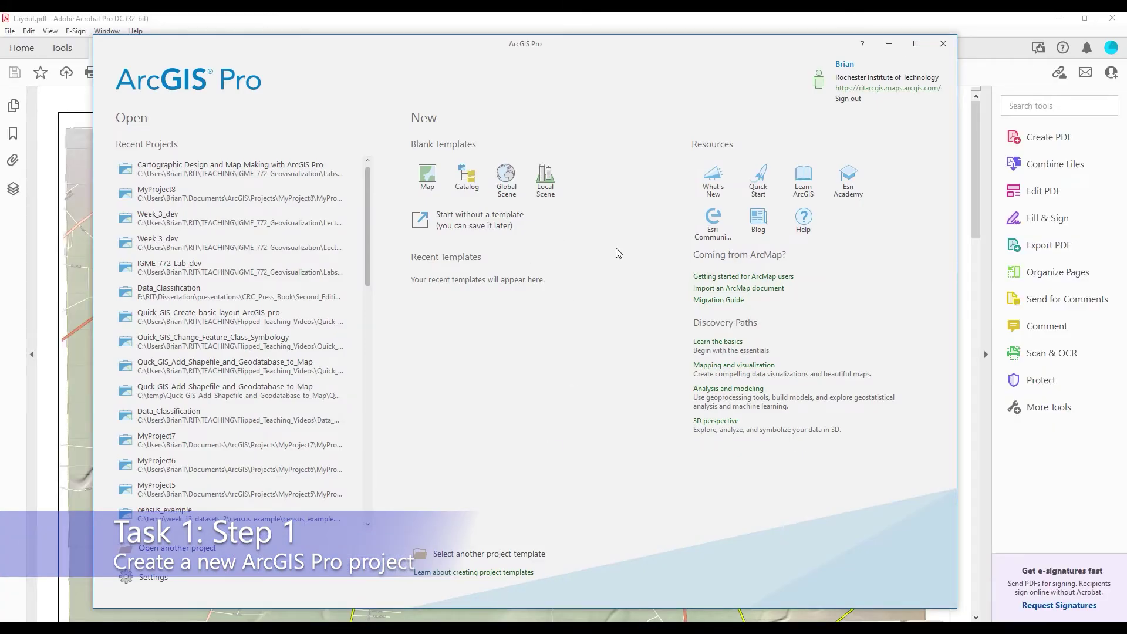
click(427, 178)
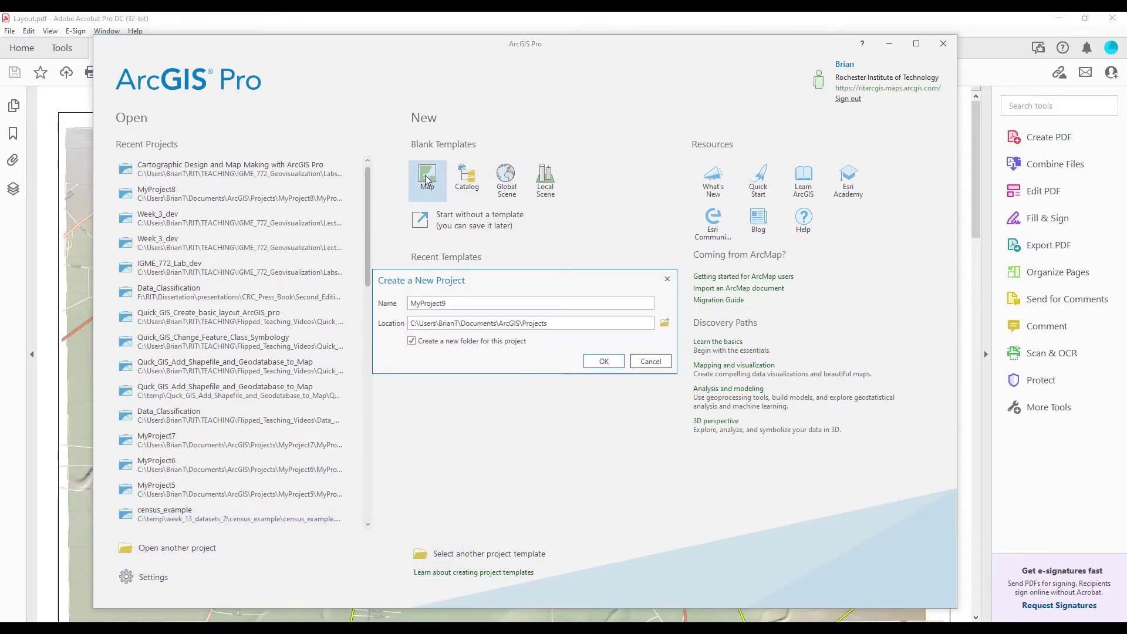
click(663, 323)
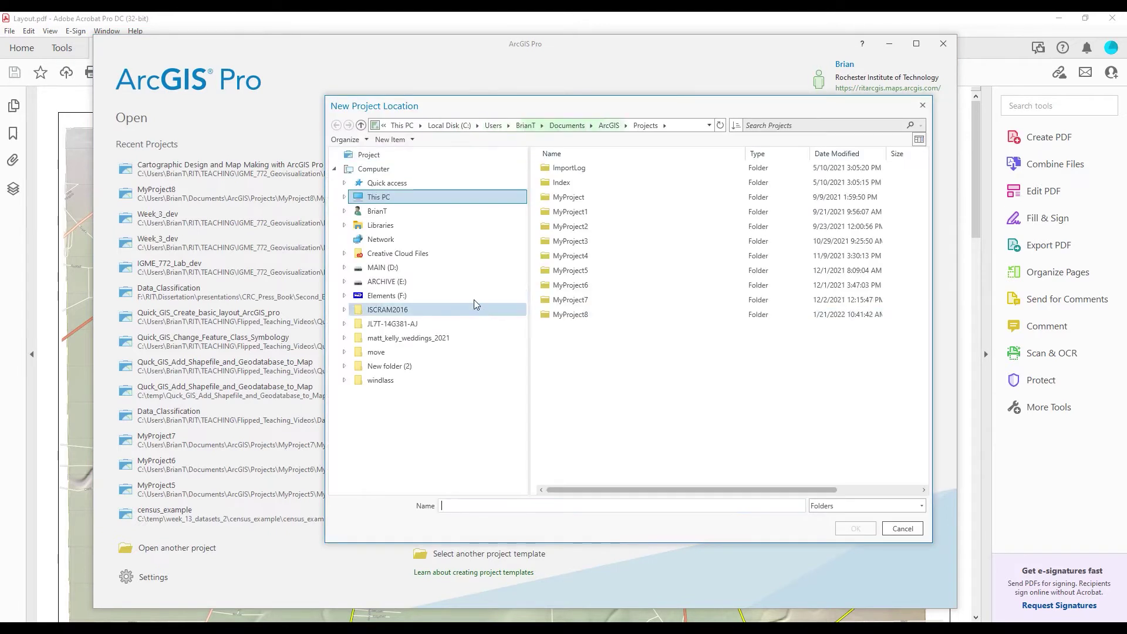
click(391, 198)
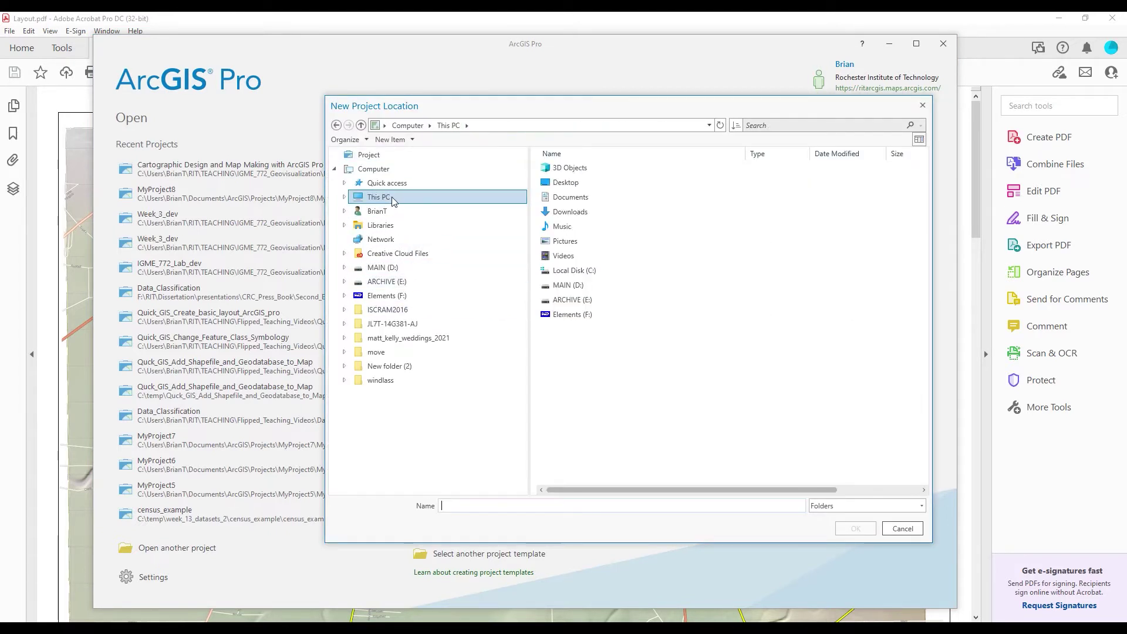
double_click(574, 270)
click(578, 256)
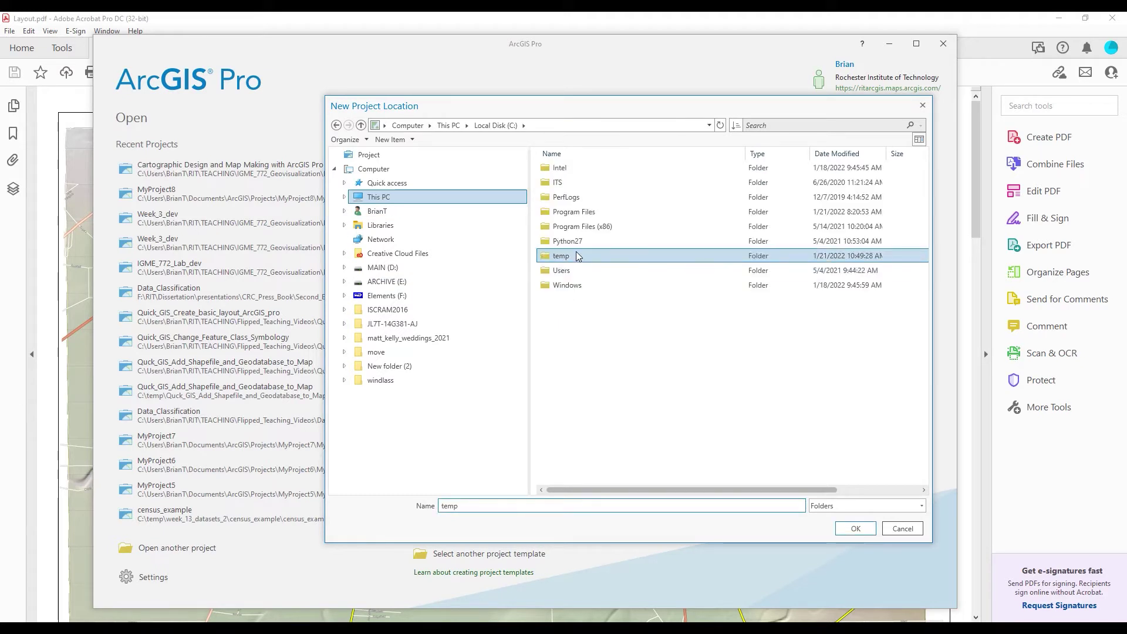
double_click(577, 256)
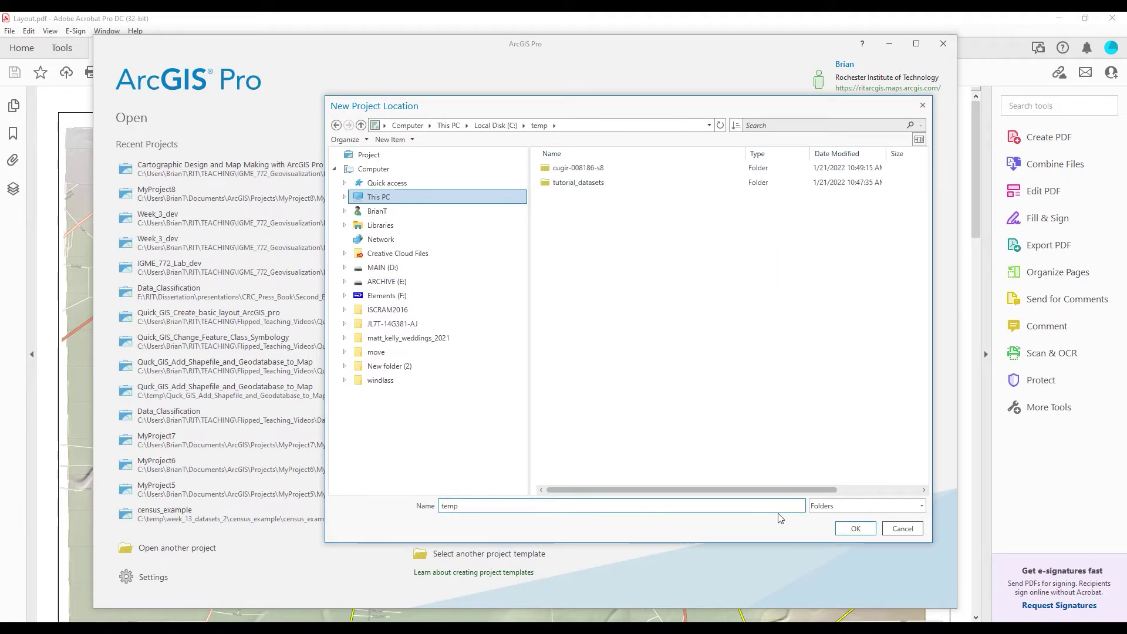
click(855, 529)
Name the project cart, without creating a new folder, and create it
drag(483, 305, 397, 308)
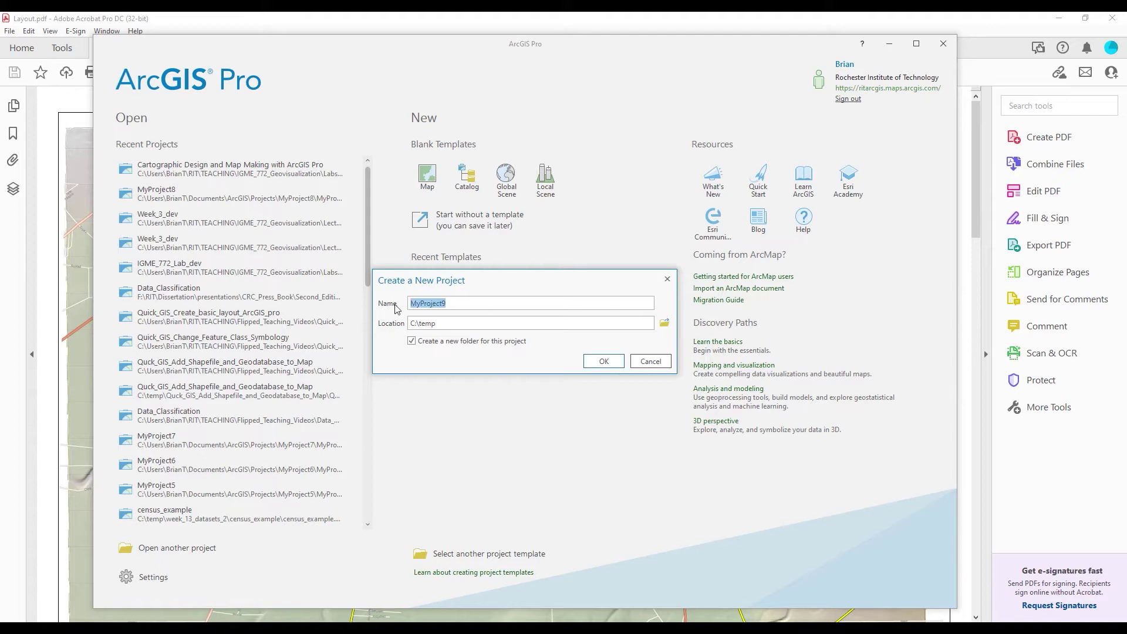
text(cart)
click(412, 340)
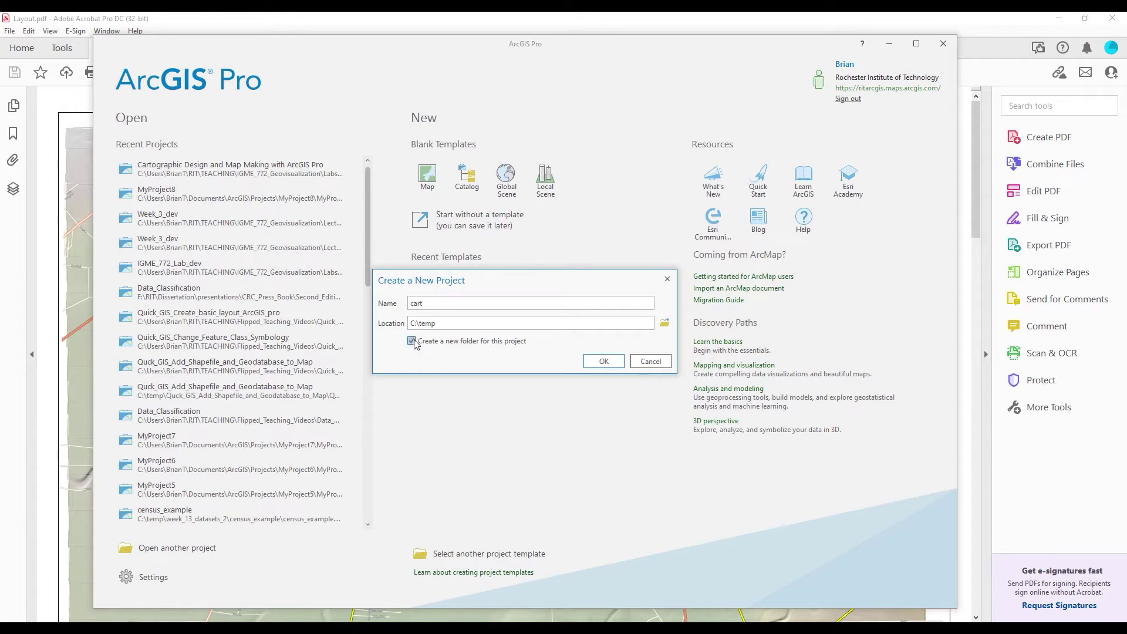
click(603, 361)
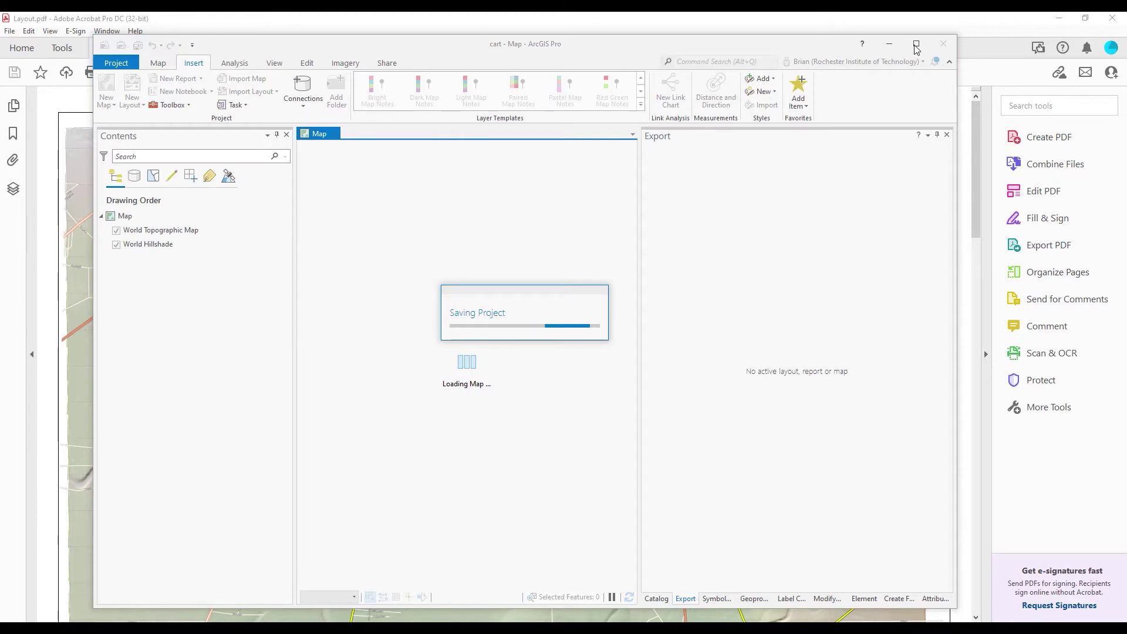
Show the Catalog pane, maximize the window, and rename the map from Map to Overview
click(656, 599)
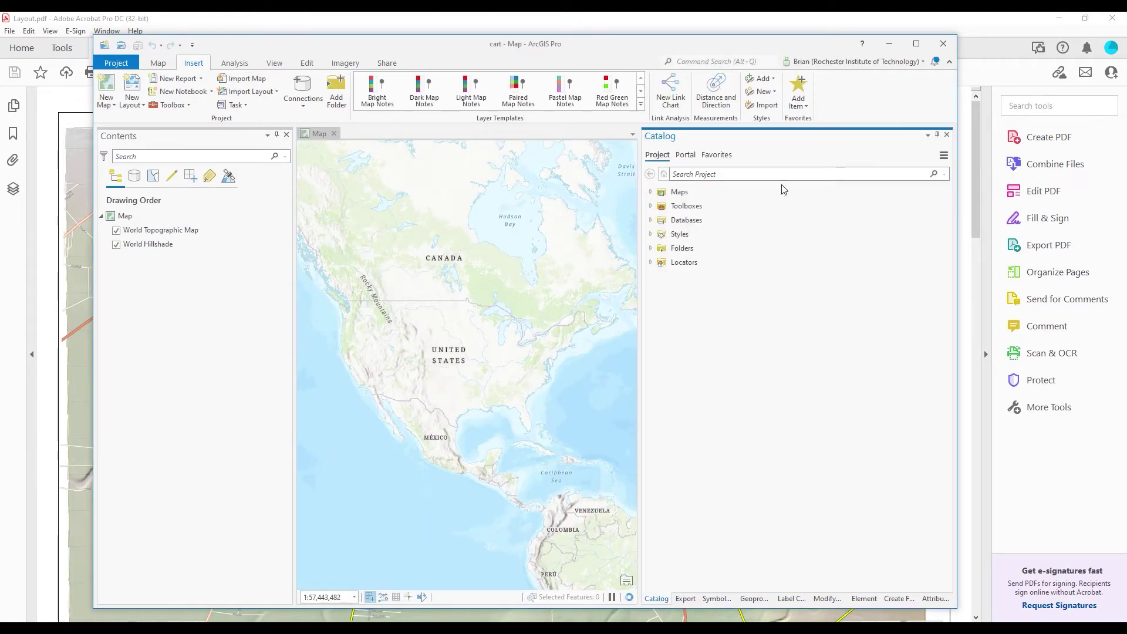
click(916, 43)
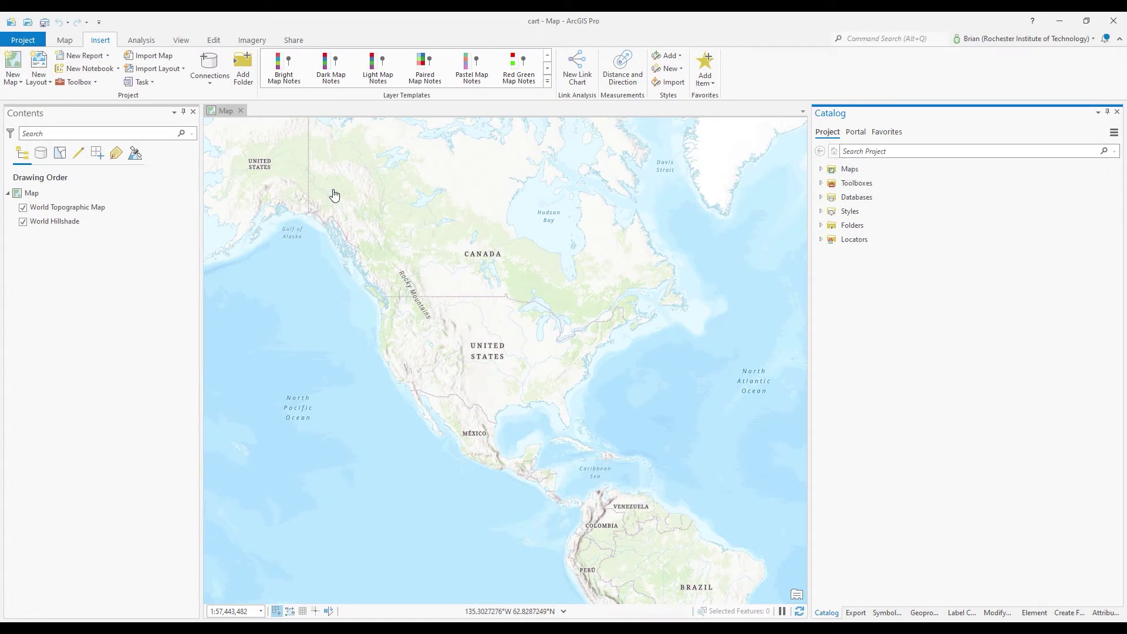
right_click(35, 195)
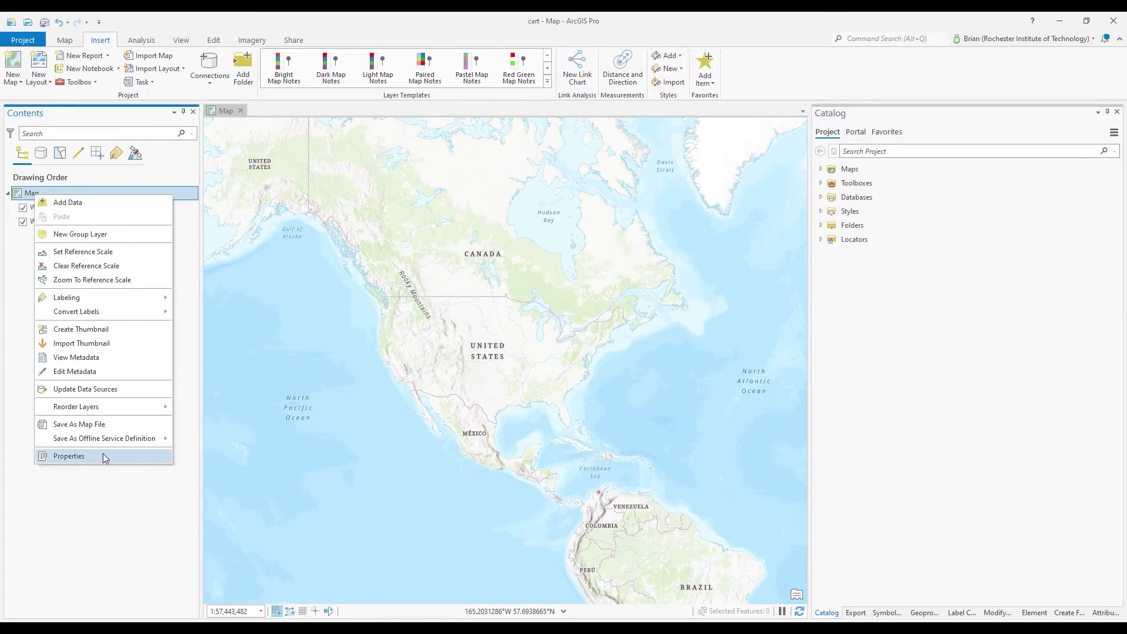
click(103, 455)
drag(555, 234, 536, 235)
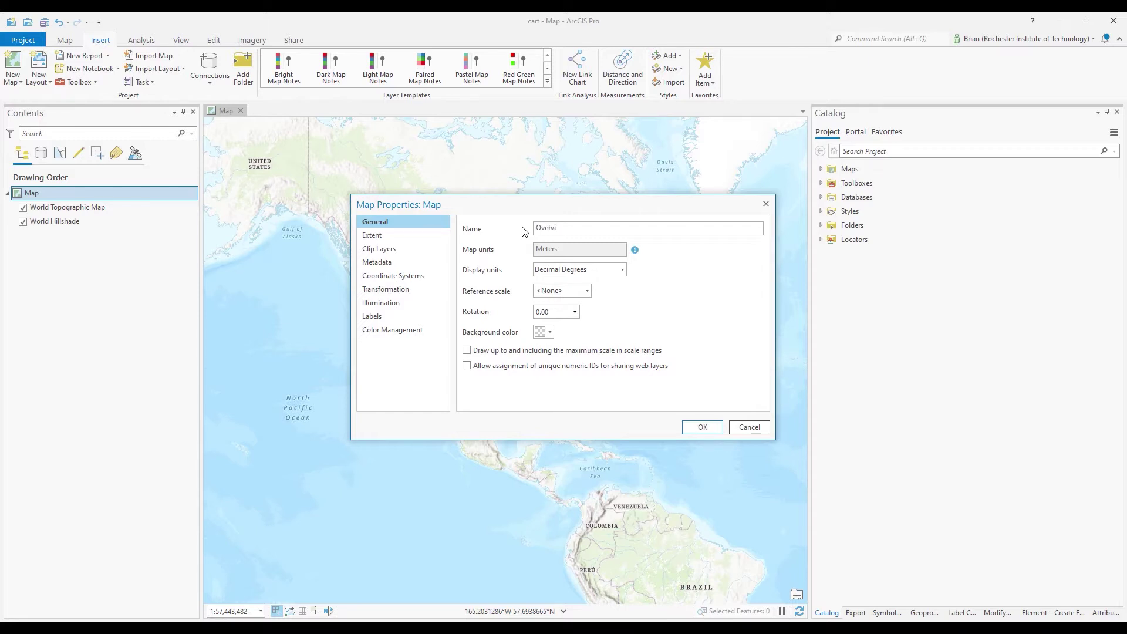
text(Overview)
click(702, 427)
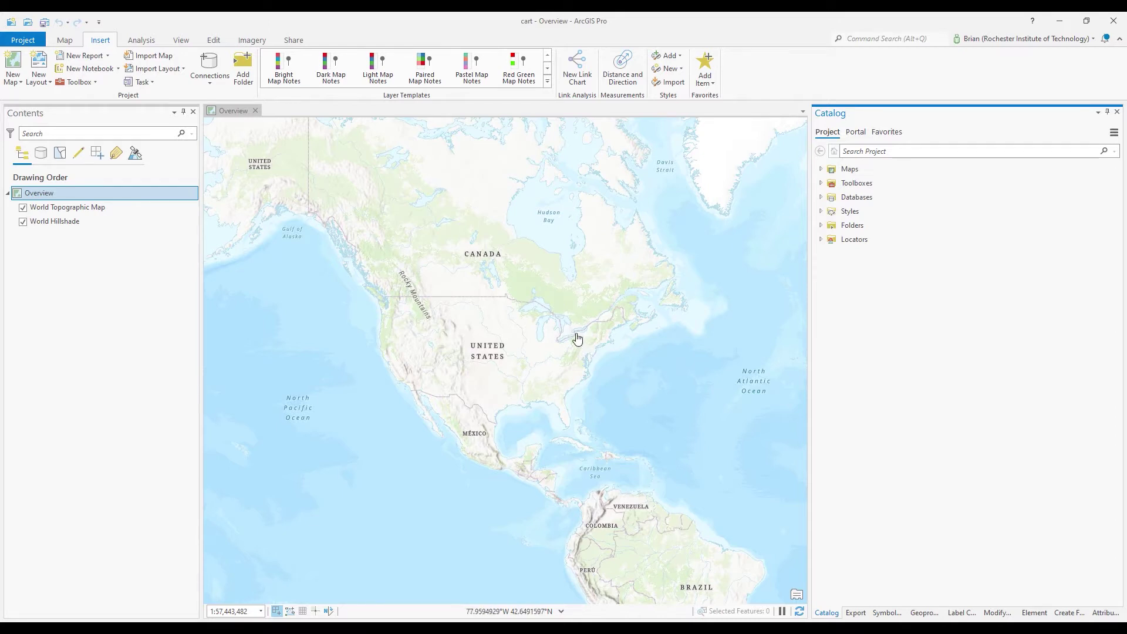
Zoom in toward Rochester and pan west until Buffalo and Niagara Falls are in view
scroll(575, 336, up, 2)
scroll(578, 336, up, 3)
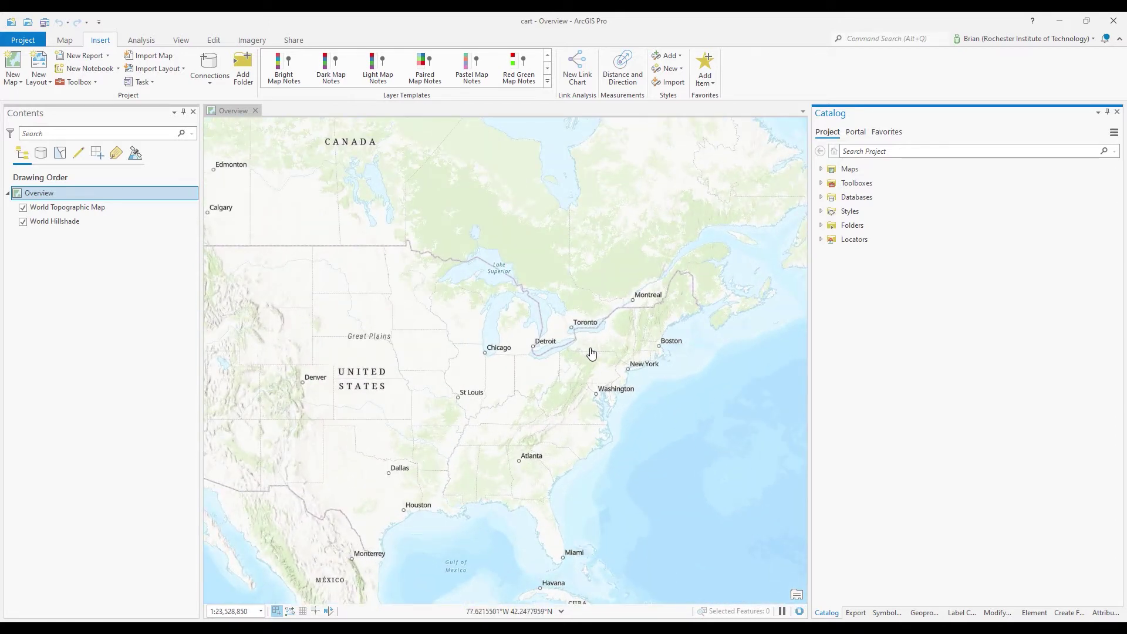
scroll(593, 346, up, 3)
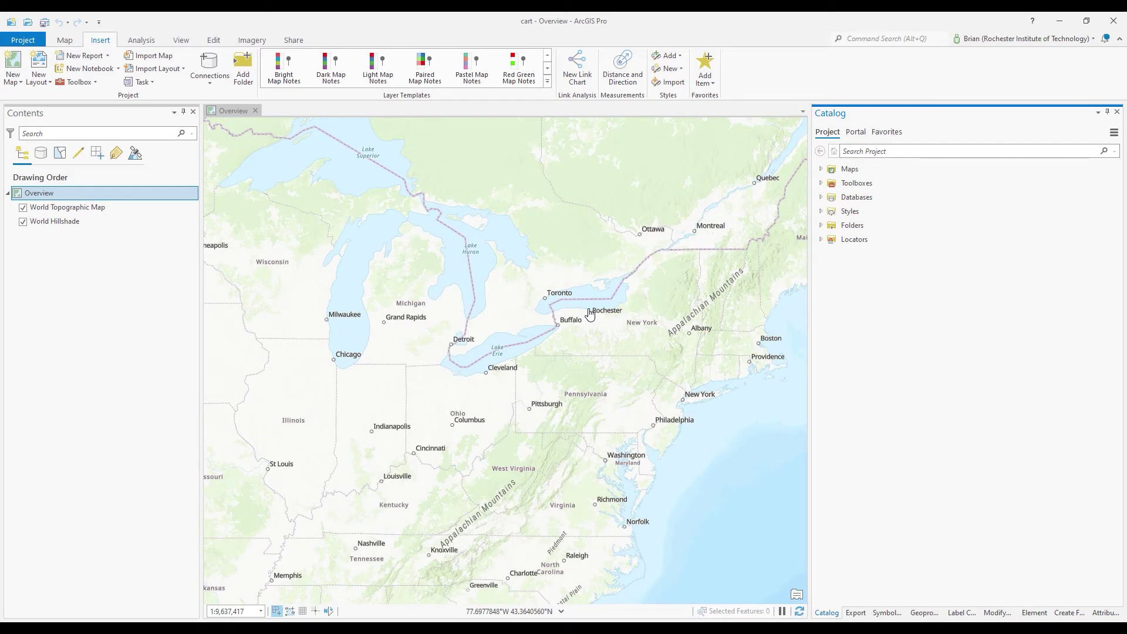
scroll(590, 315, up, 3)
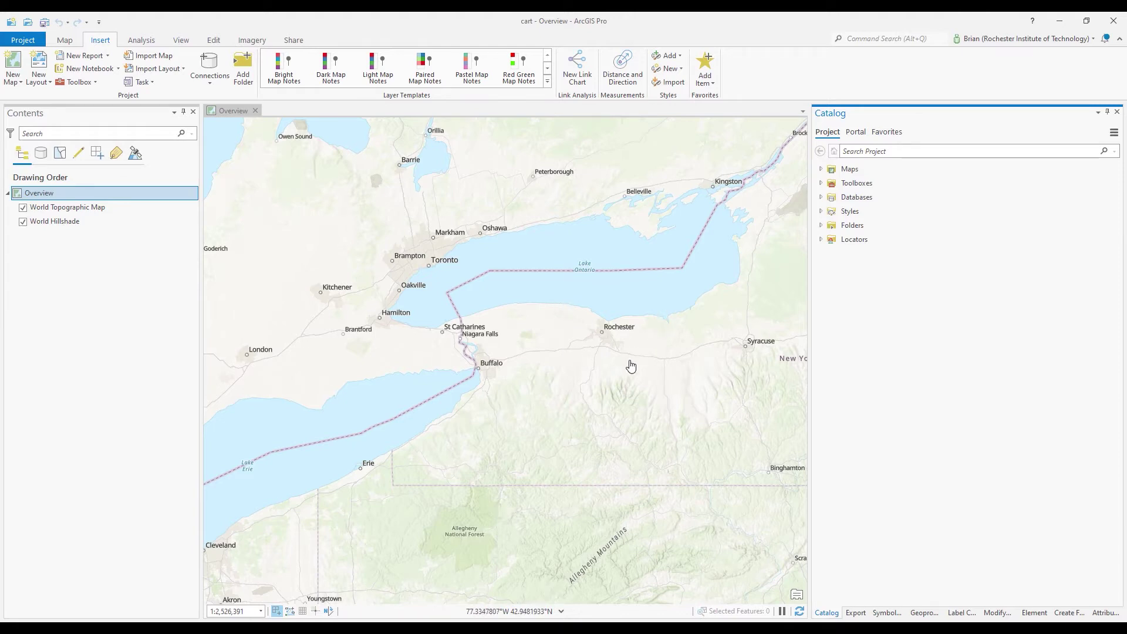
scroll(624, 335, up, 3)
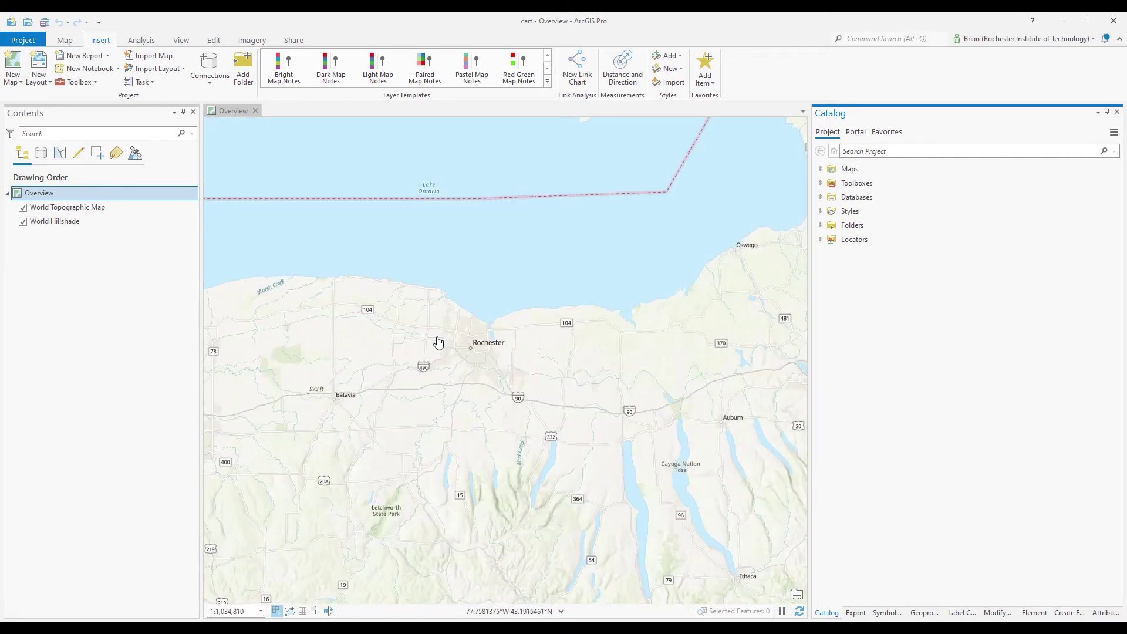
drag(392, 353, 599, 280)
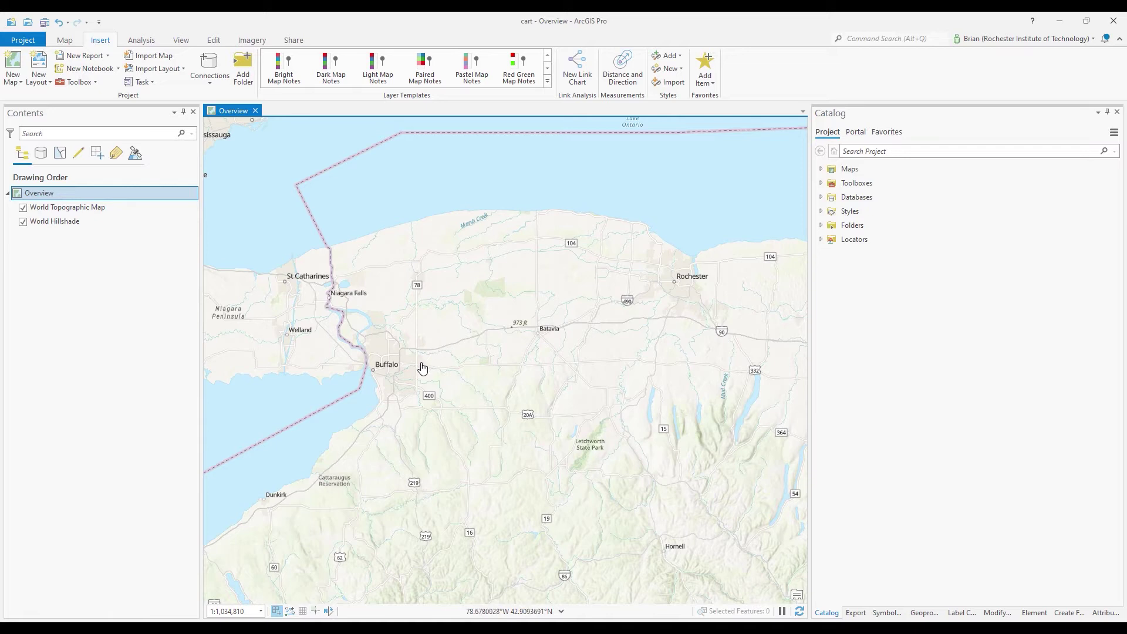
drag(420, 367, 467, 338)
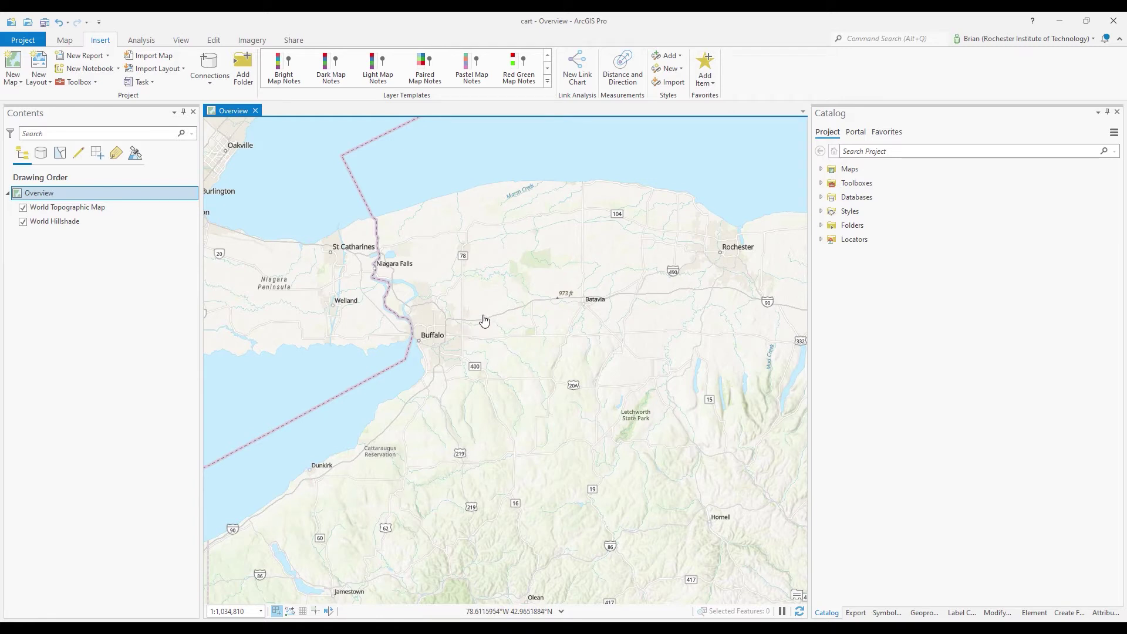
Set the map scale to 1:20,000 and make it the Overview map's reference scale
click(75, 195)
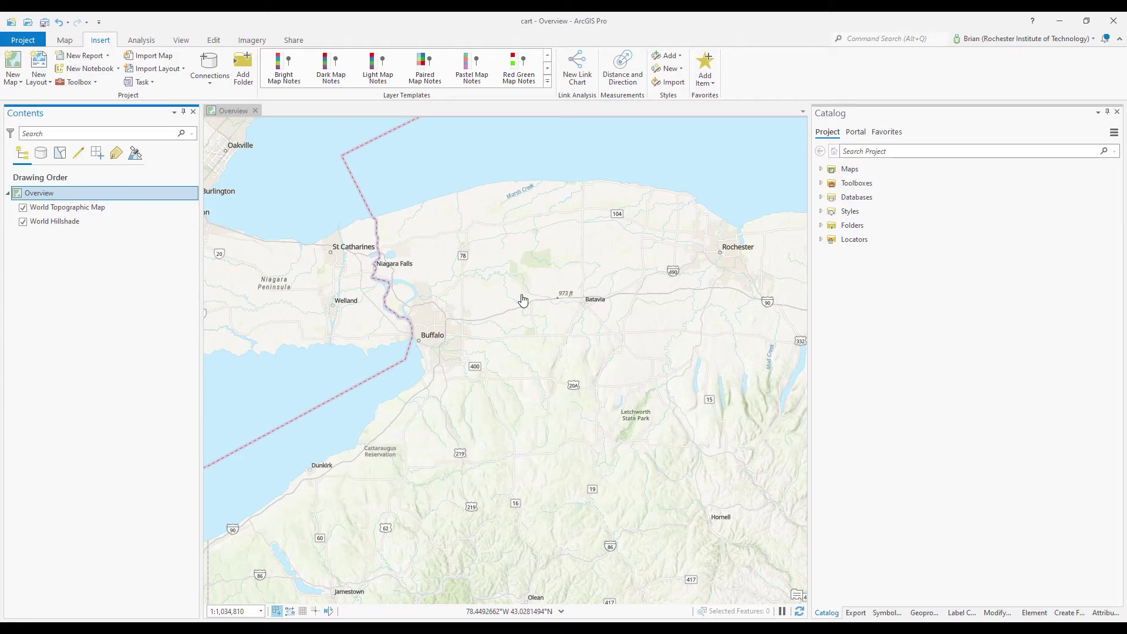
click(262, 613)
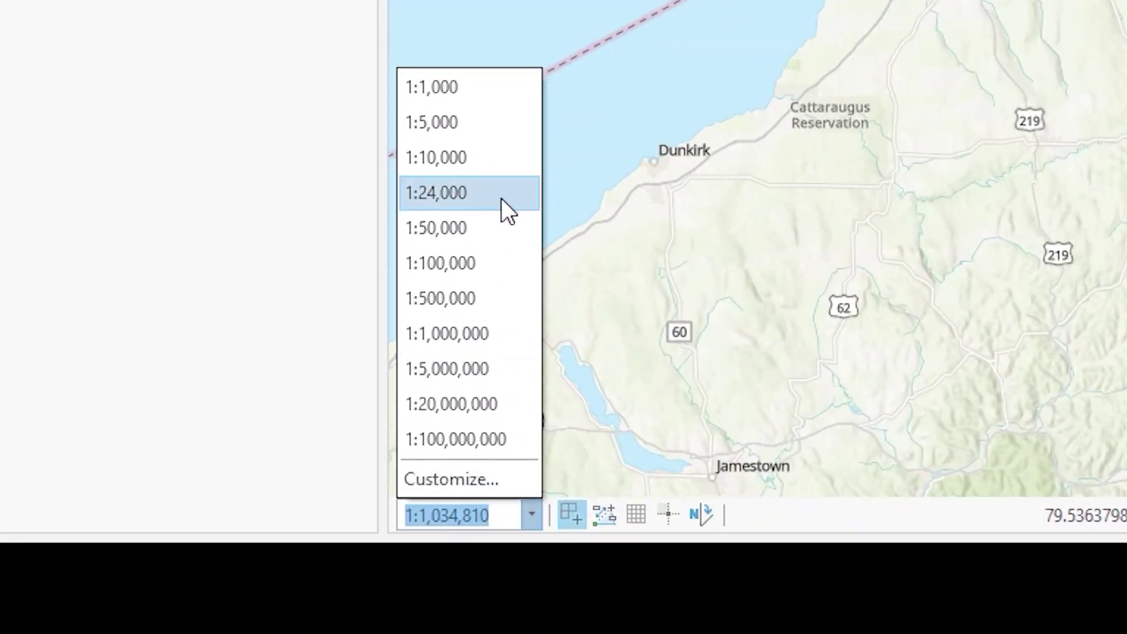
click(500, 197)
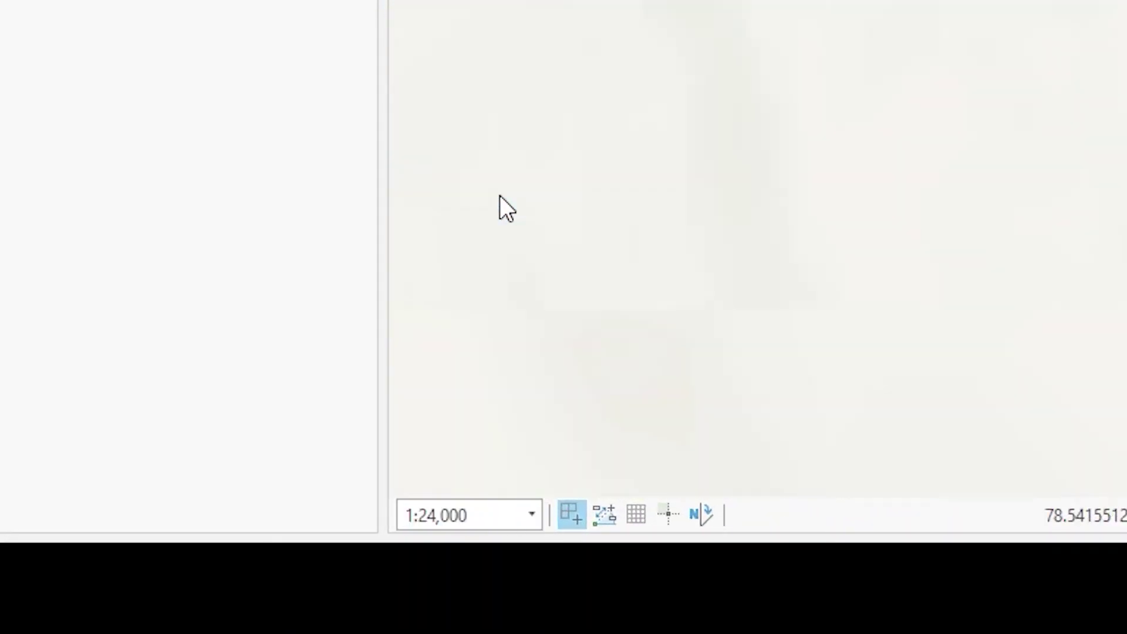
click(434, 514)
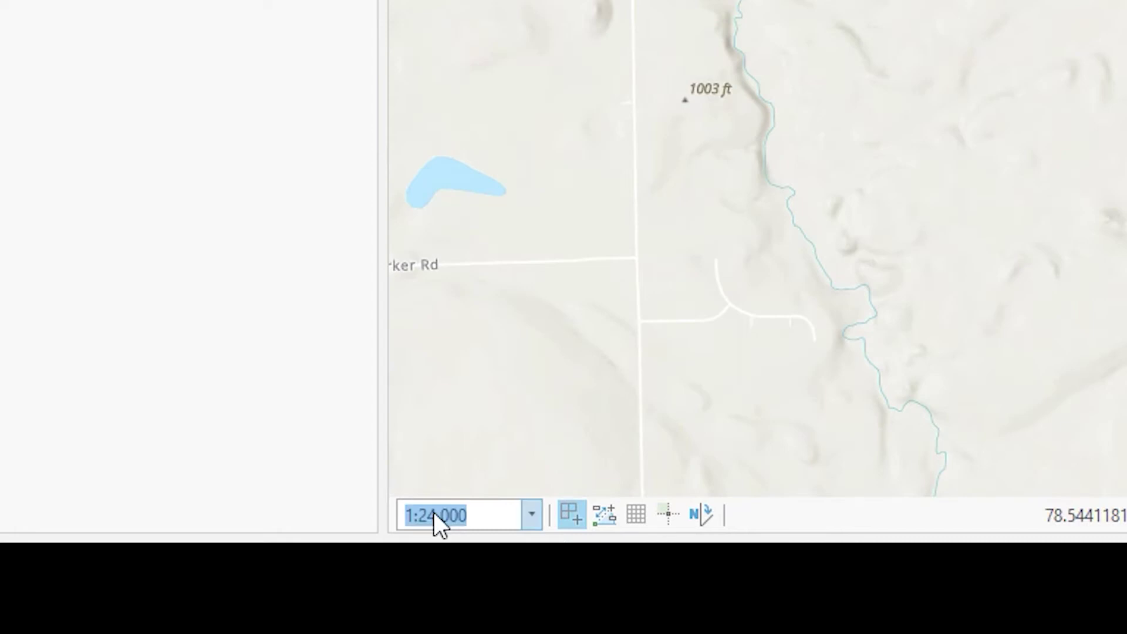
click(442, 516)
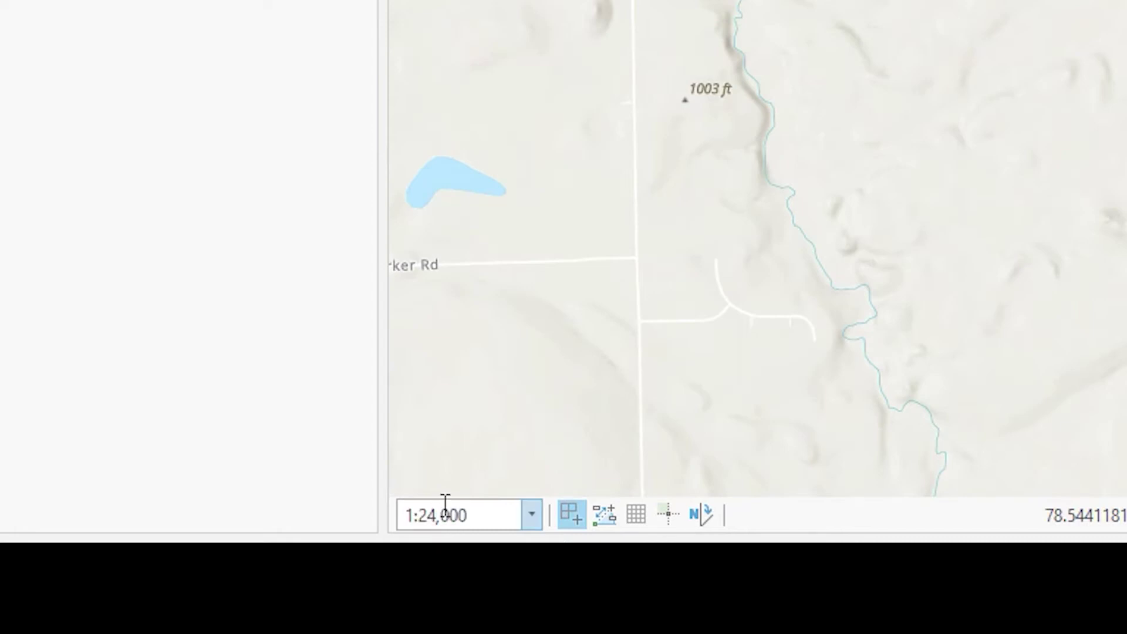
key(BackSpace)
key(BackSpace)
text(0,)
key(Return)
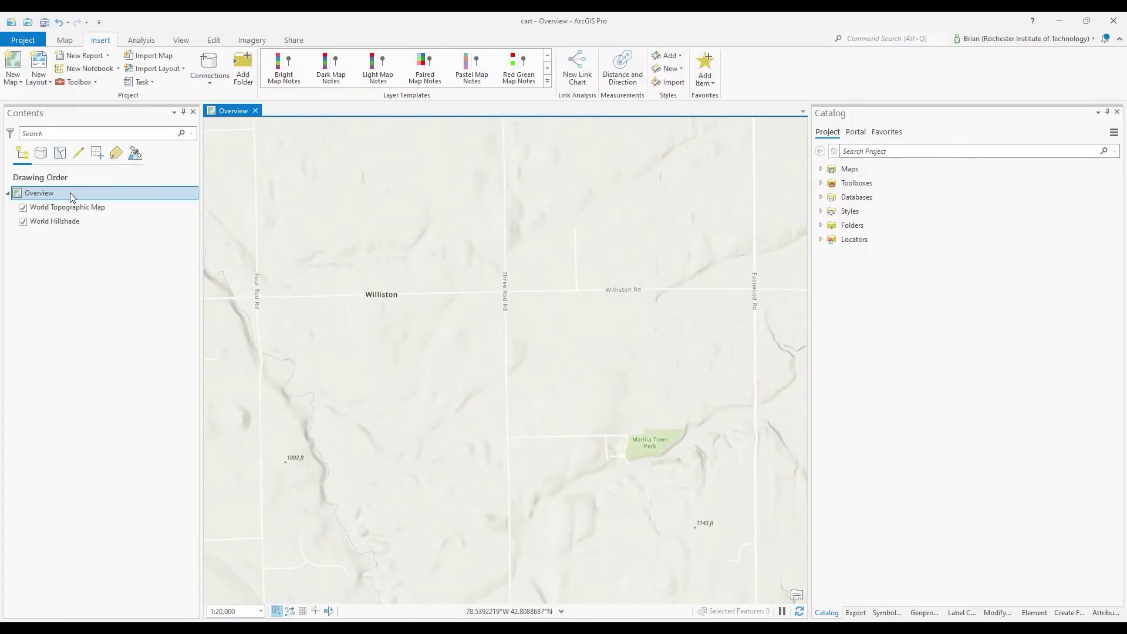
right_click(69, 193)
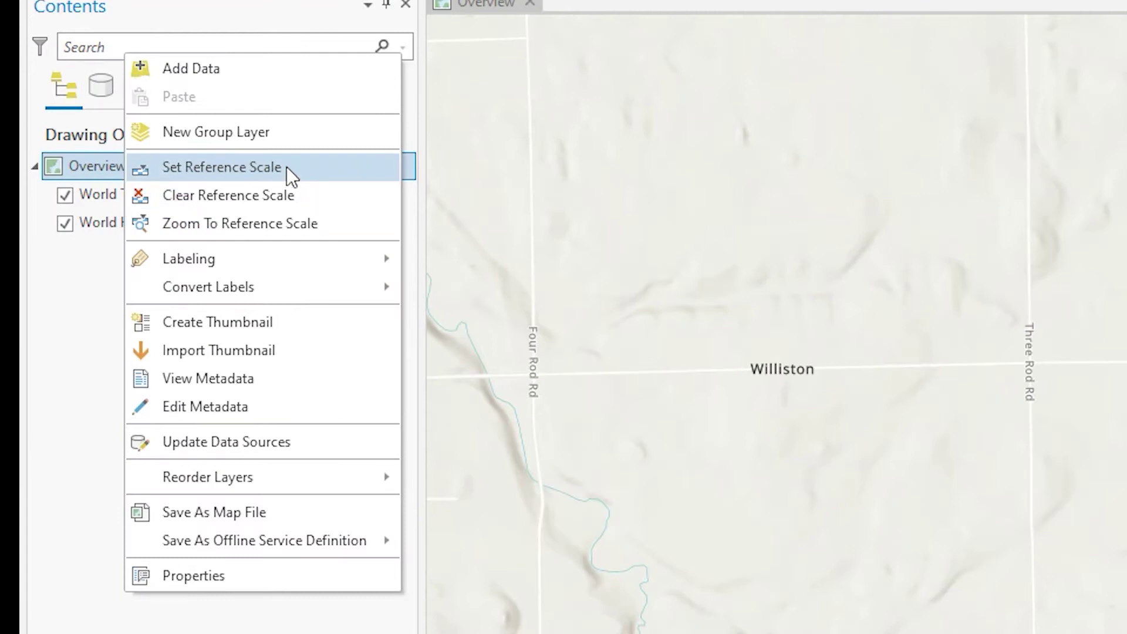
click(287, 167)
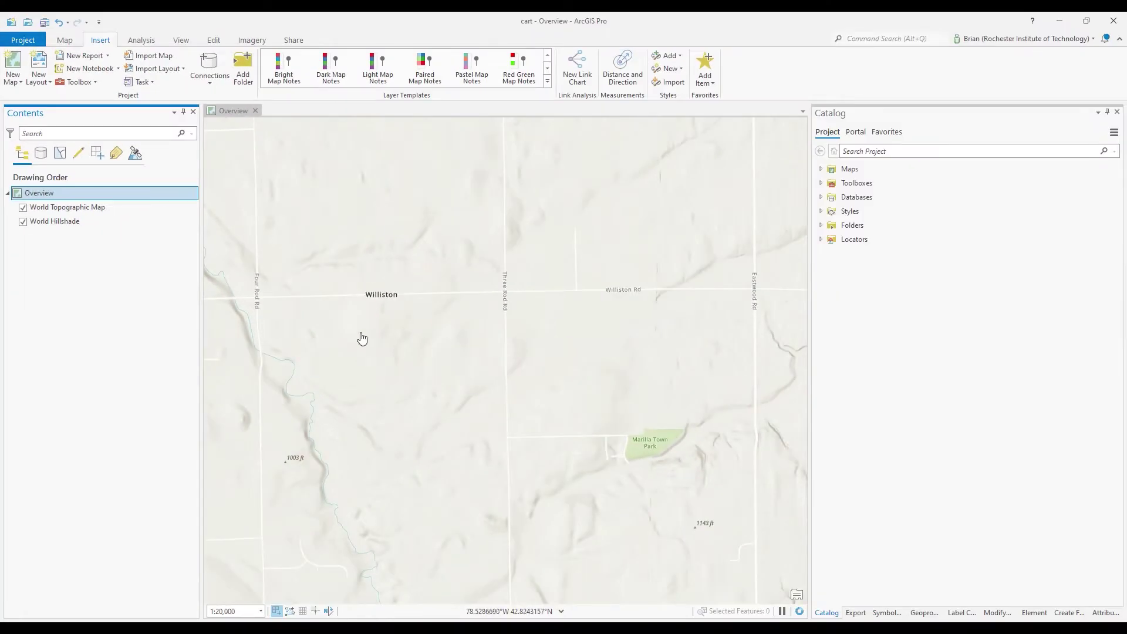
Centre the view on Elma Meadows County Park by Buffalo Creek
drag(347, 298, 537, 288)
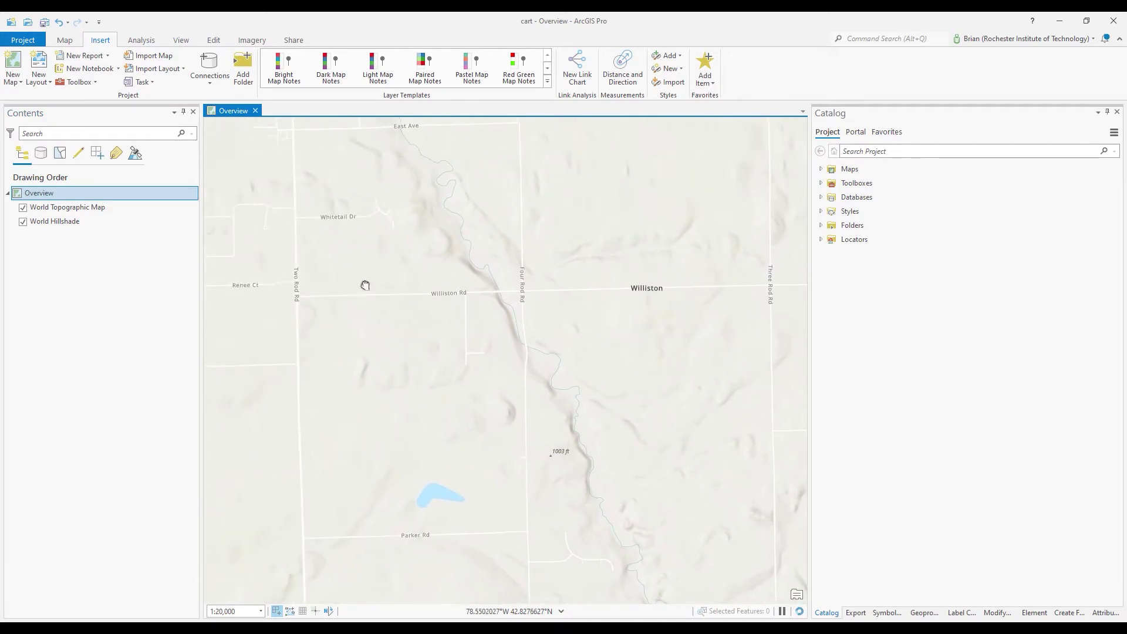
drag(365, 284, 621, 297)
drag(432, 292, 648, 265)
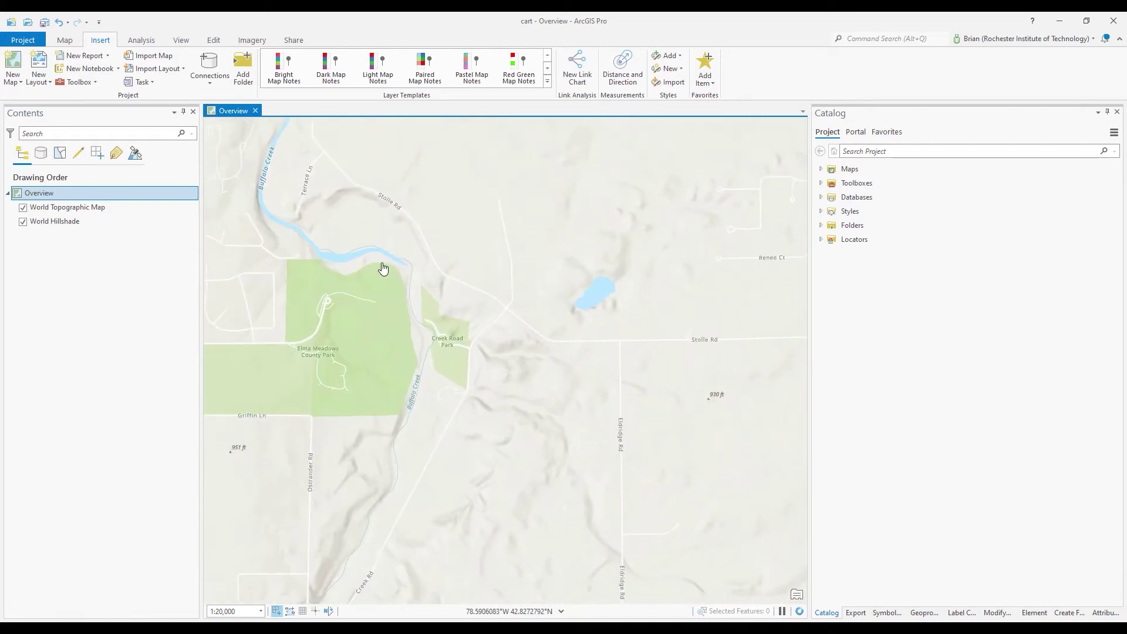
drag(347, 252, 481, 262)
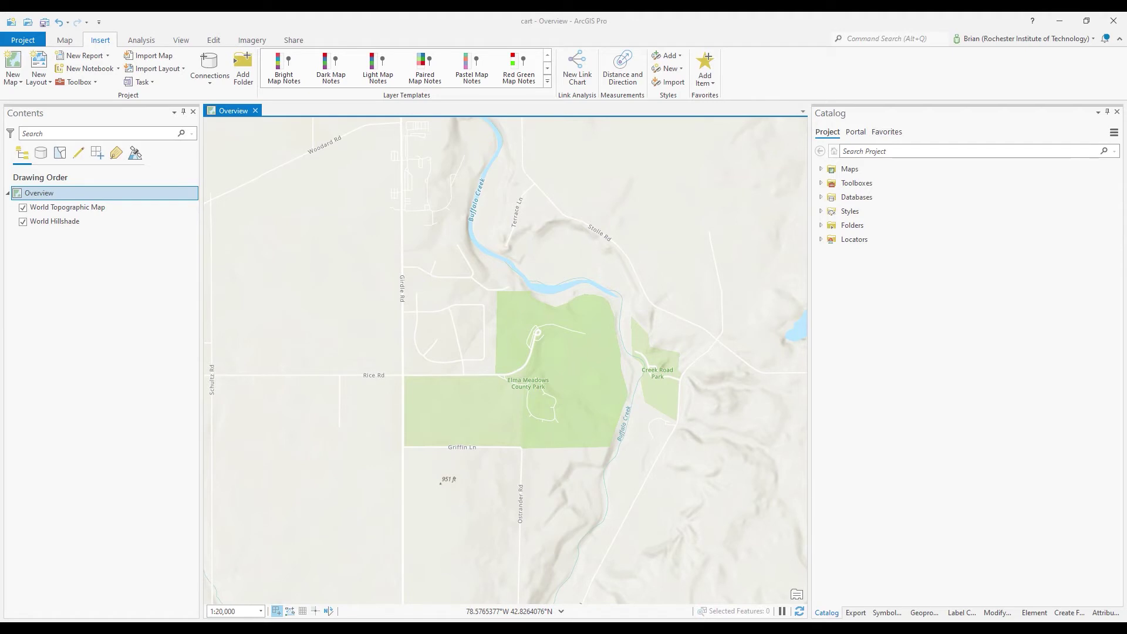
key(alt+Tab)
Maximize Chrome and open the Erie County Hamburg quad page to review its DOT and USGS coverages
double_click(825, 61)
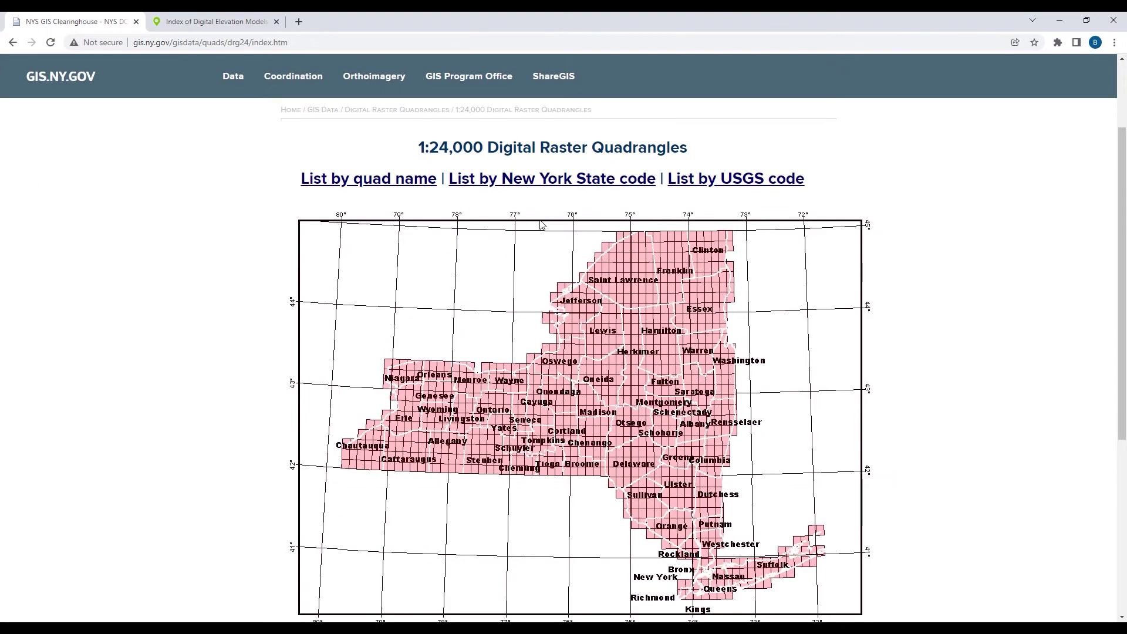
click(403, 419)
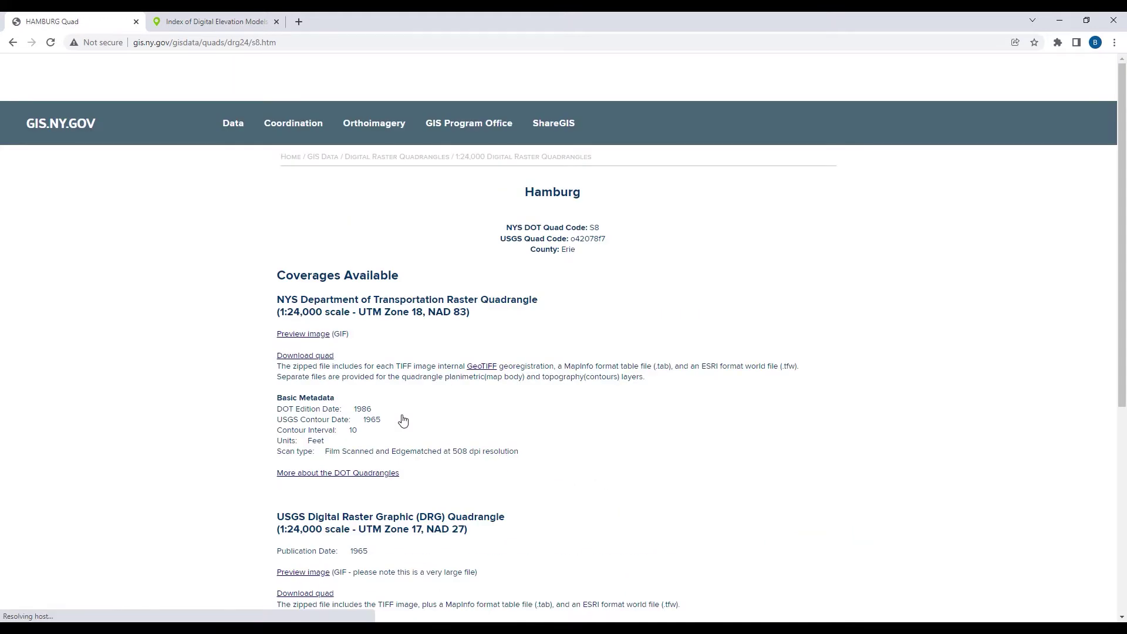
scroll(553, 306, down, 2)
scroll(553, 306, down, 2)
scroll(553, 308, up, 5)
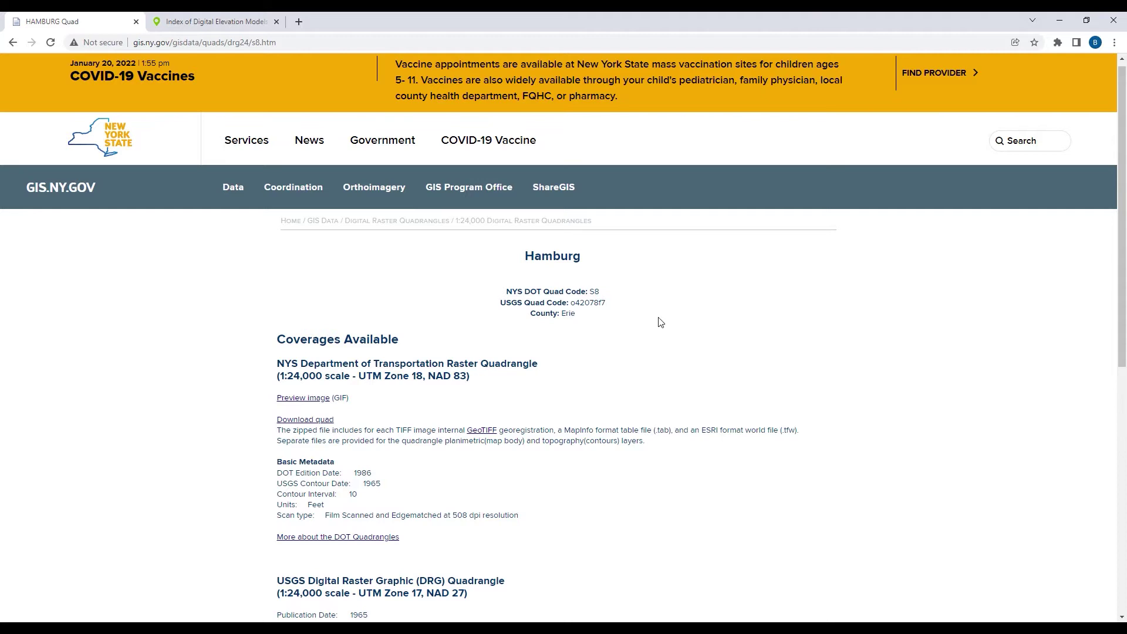
scroll(642, 284, down, 1)
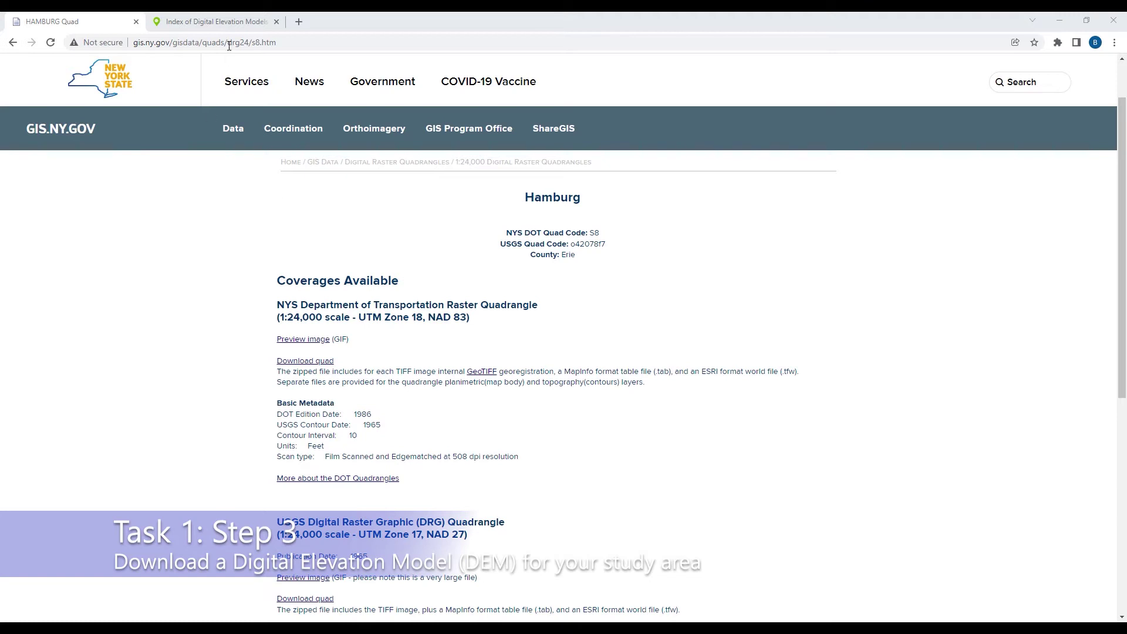
Select the S8 - Hamburg tile on CUGIR's DEM index map, then return to ArcGIS Pro
click(215, 22)
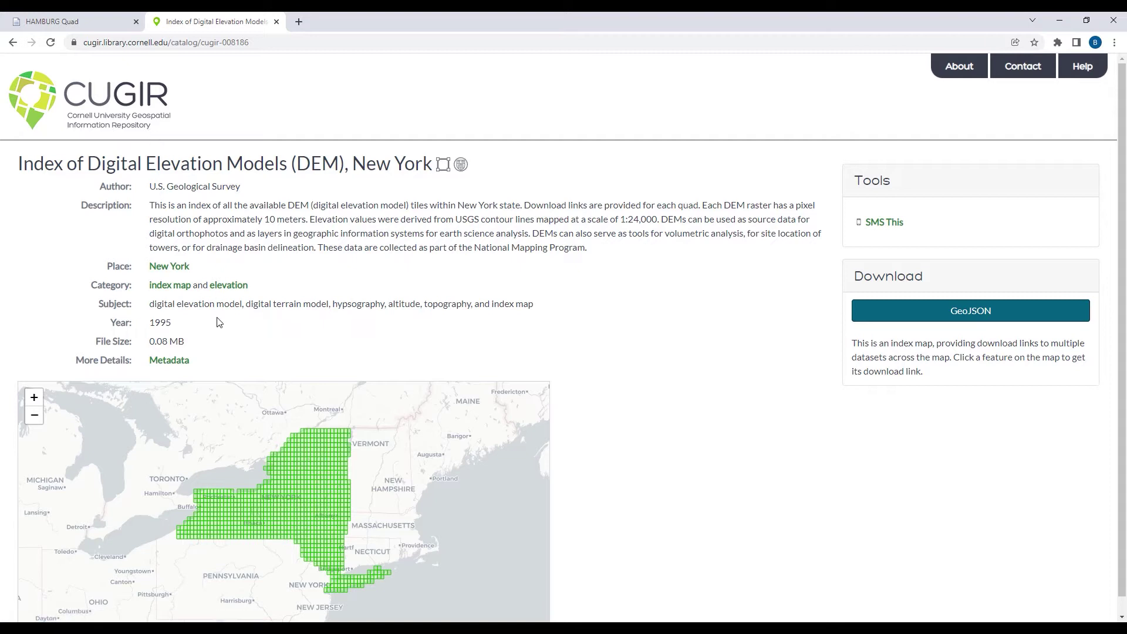
click(202, 514)
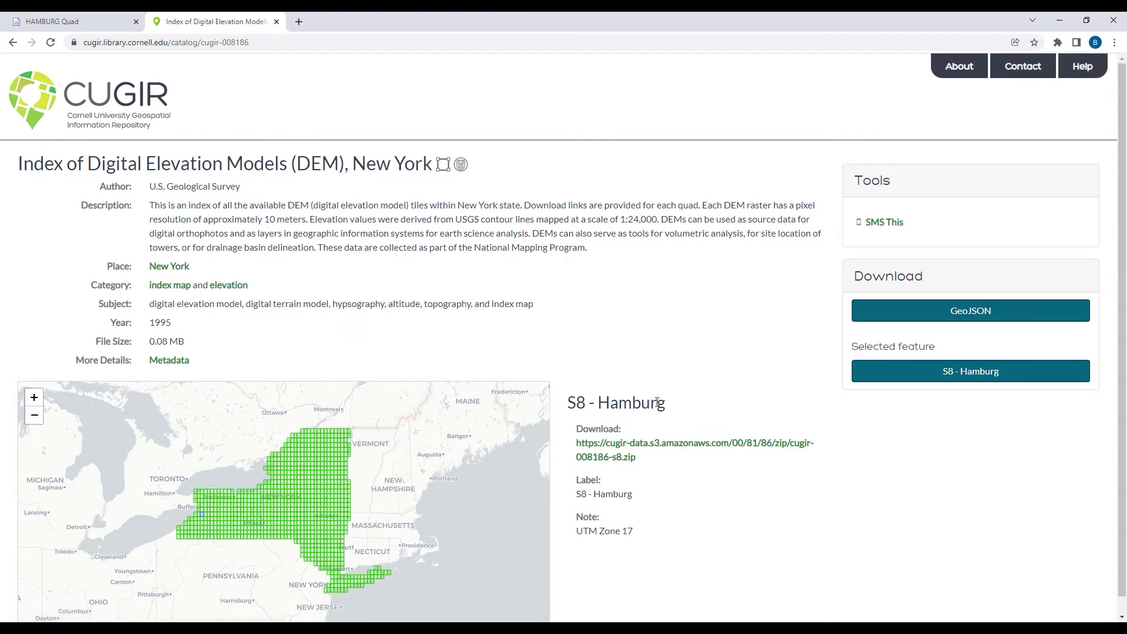
mouse_move(446, 627)
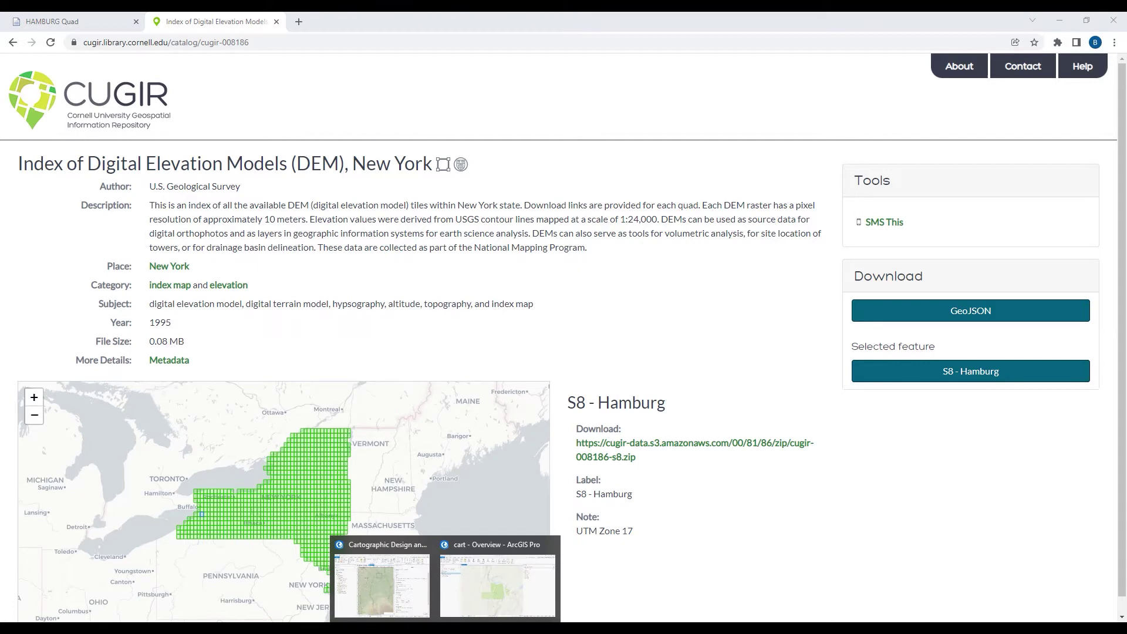
click(464, 610)
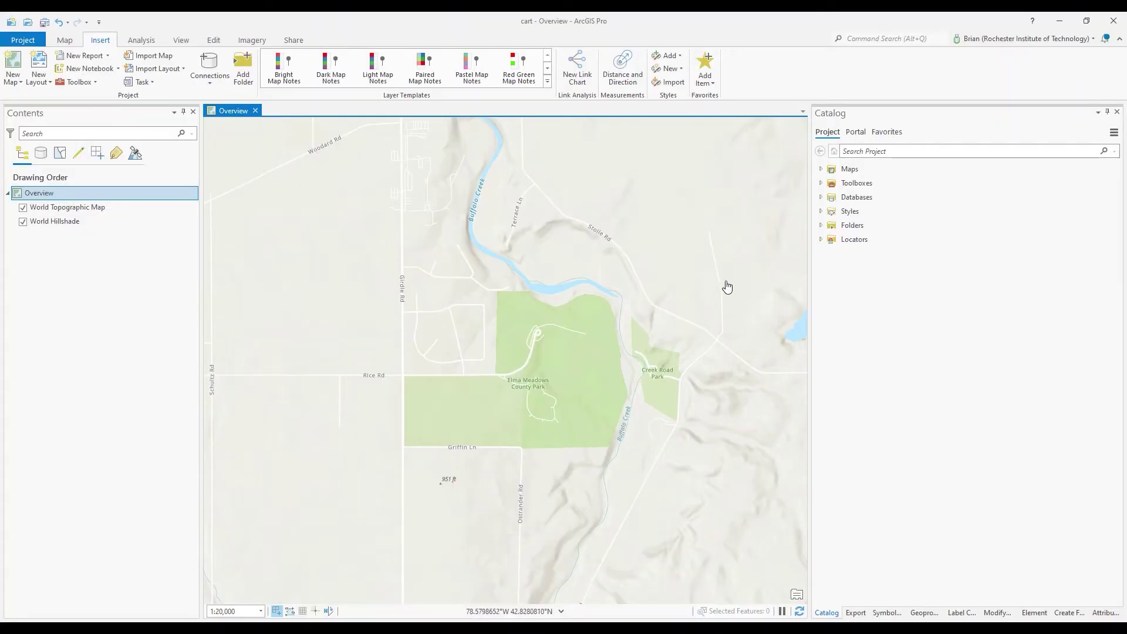
Add the s8elu.dem raster from the temp folder's cugir-008186-s8 folder to the Overview map
click(821, 226)
click(830, 241)
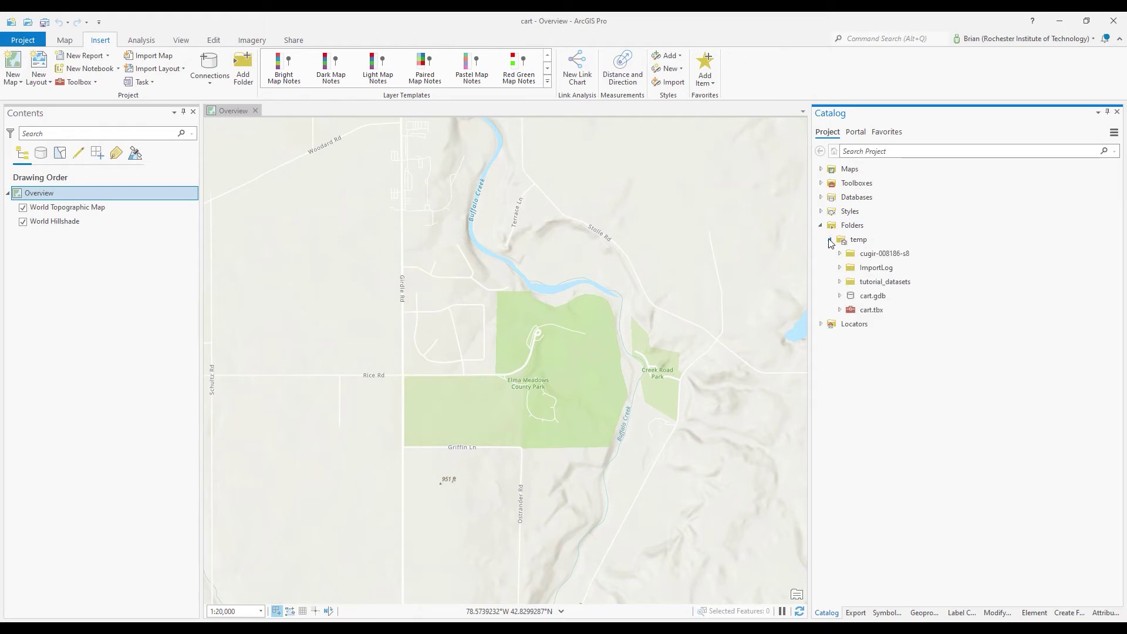
double_click(910, 256)
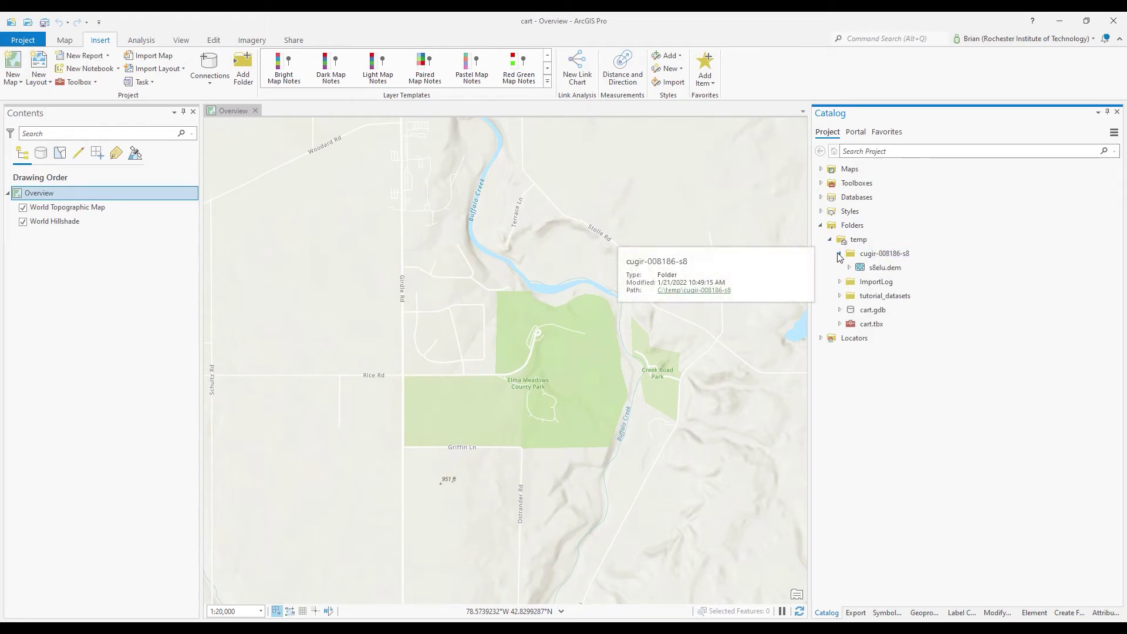
click(893, 269)
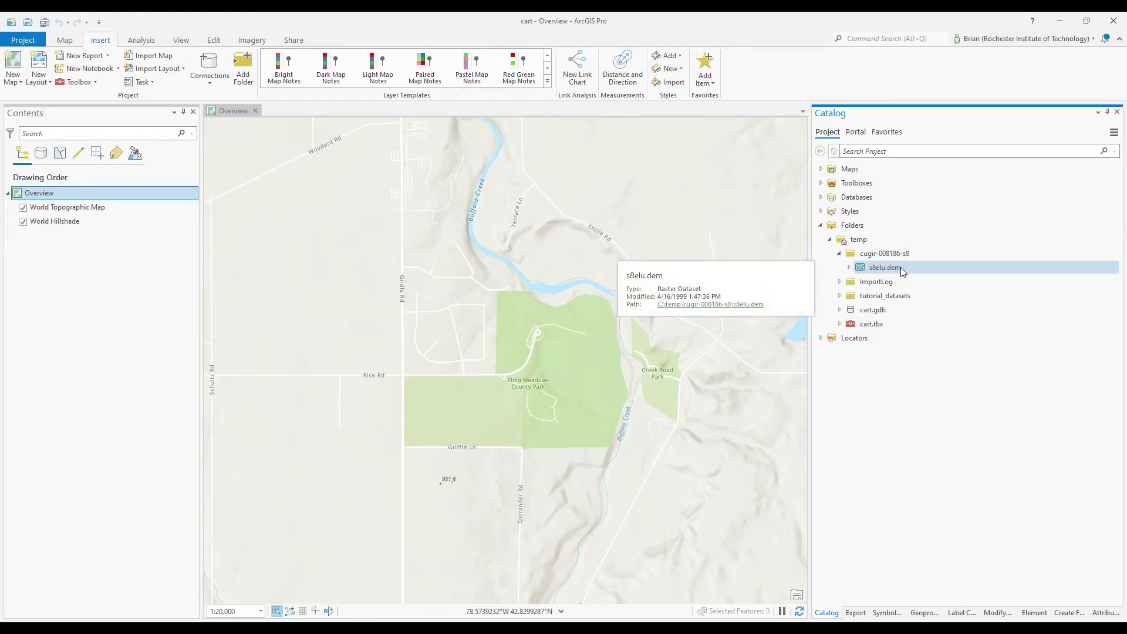
drag(902, 270, 162, 203)
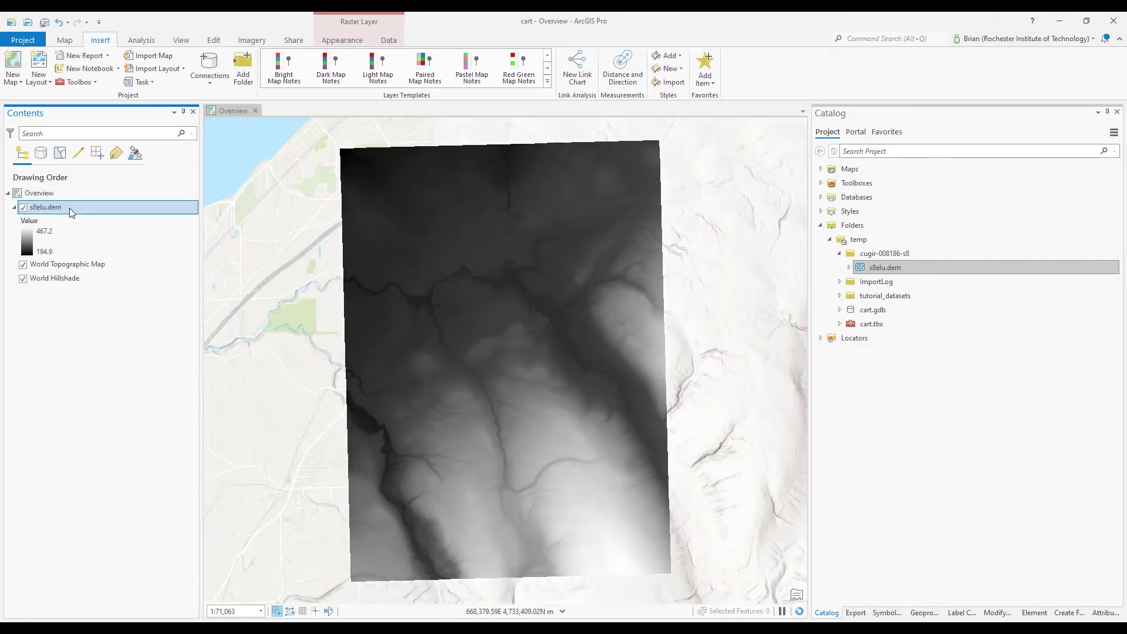
Rename the s8elu.dem layer to DEM
right_click(69, 208)
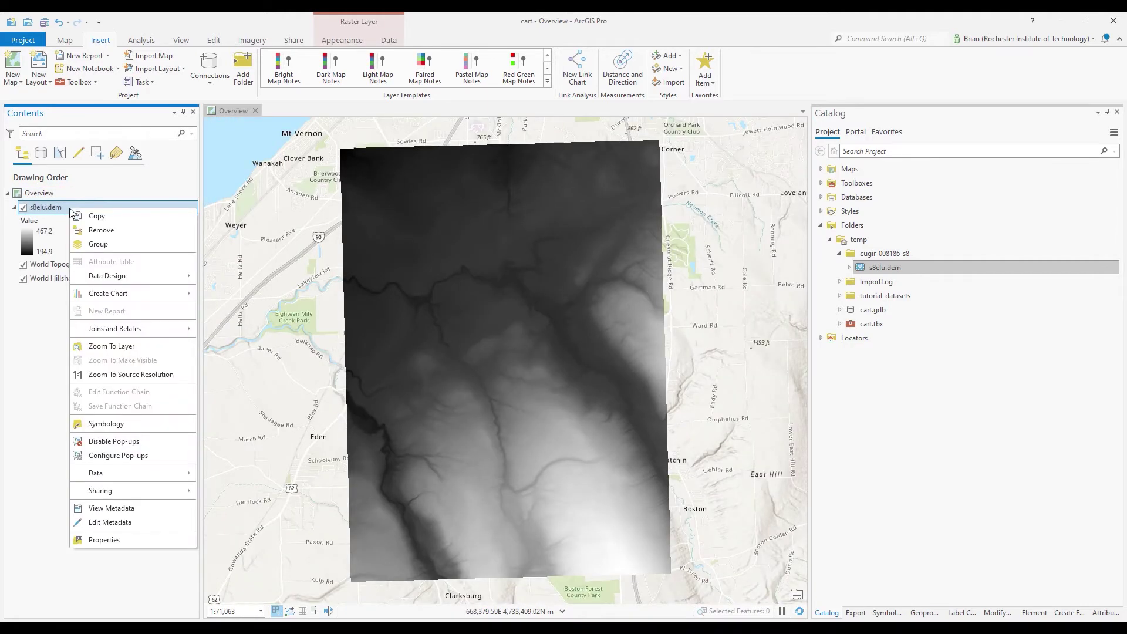
click(100, 541)
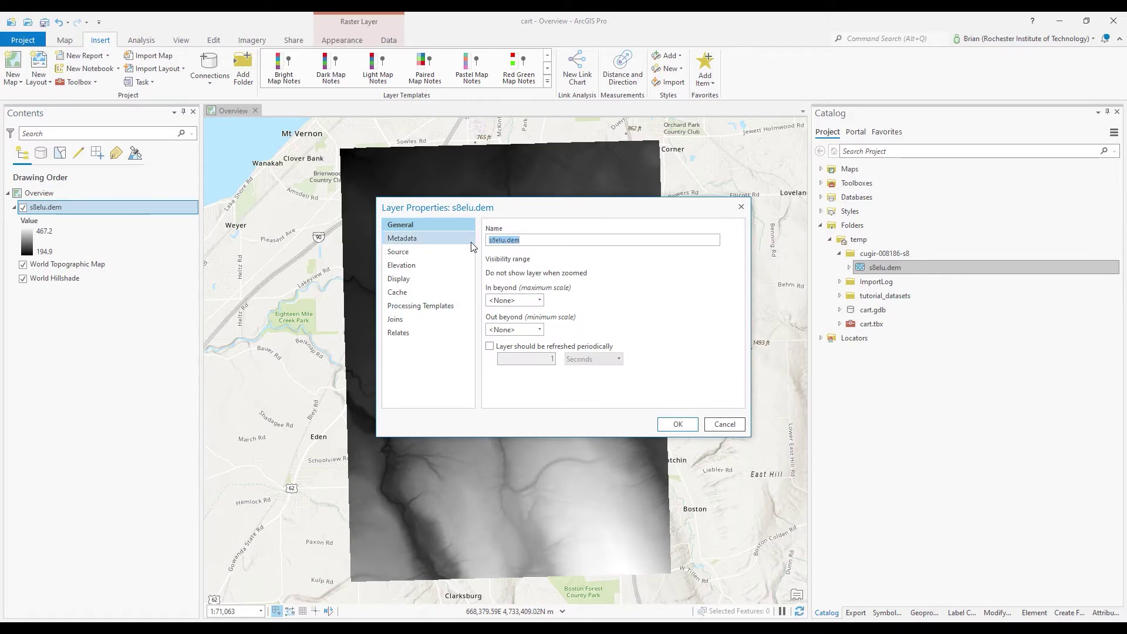
text(DEM)
click(677, 425)
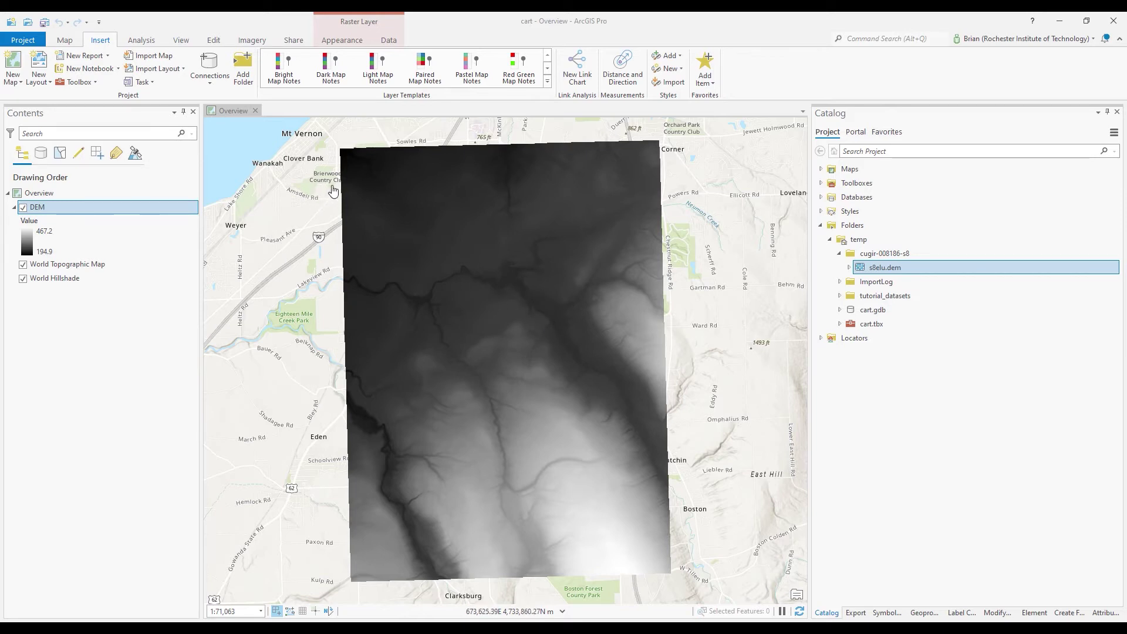
drag(310, 323, 284, 292)
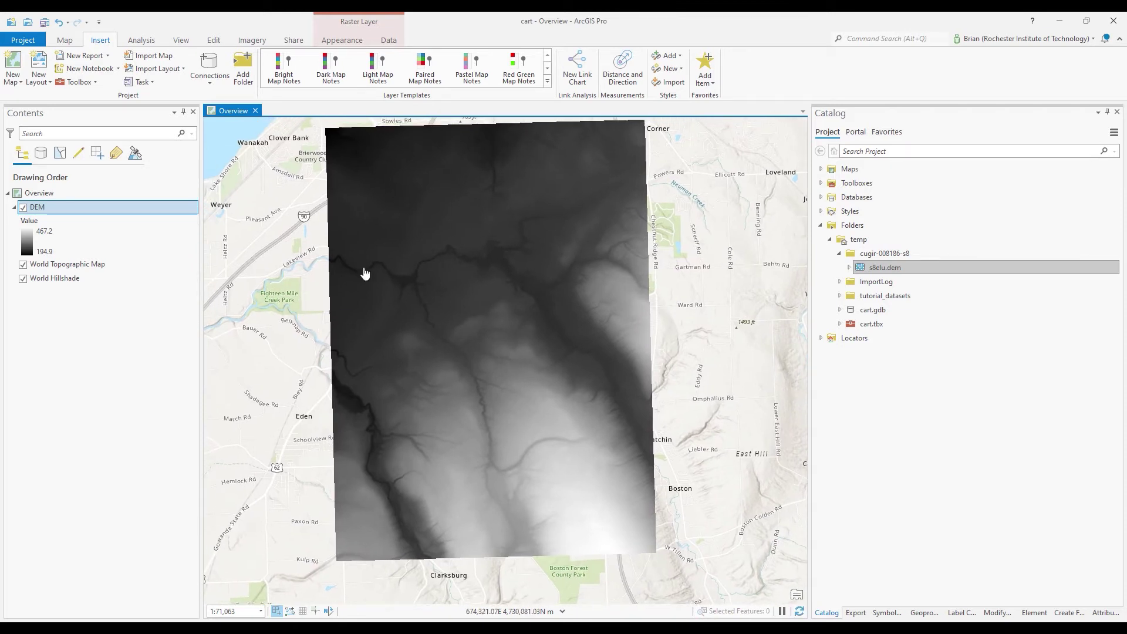
Set the Overview map's Clip Layers option to a custom extent taken from the DEM layer
drag(390, 281, 394, 295)
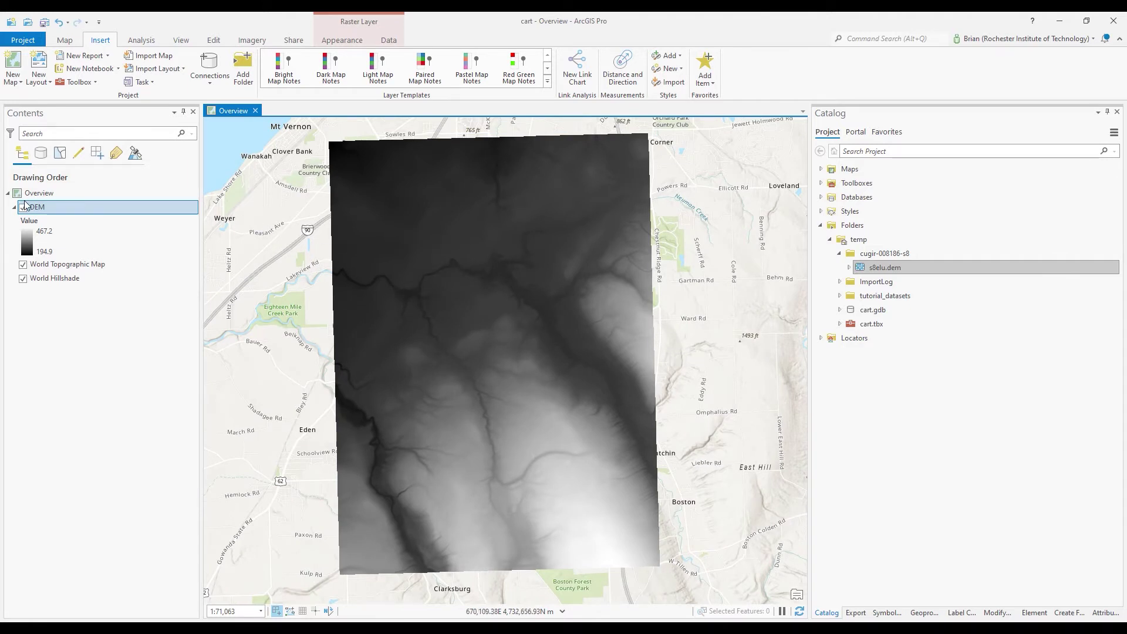
click(50, 194)
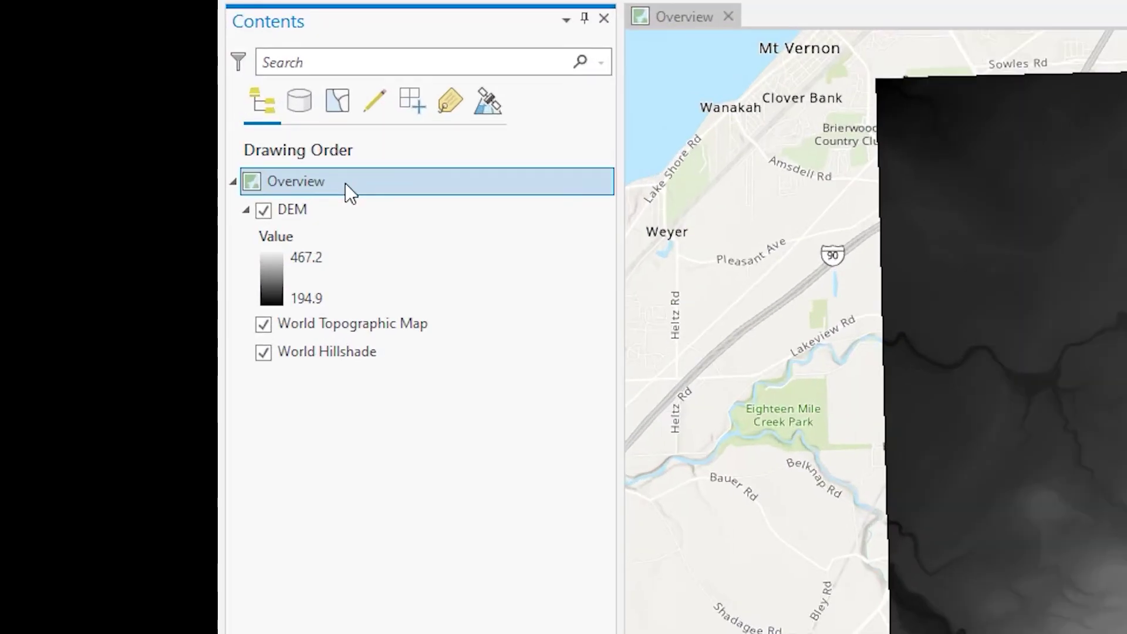
right_click(64, 198)
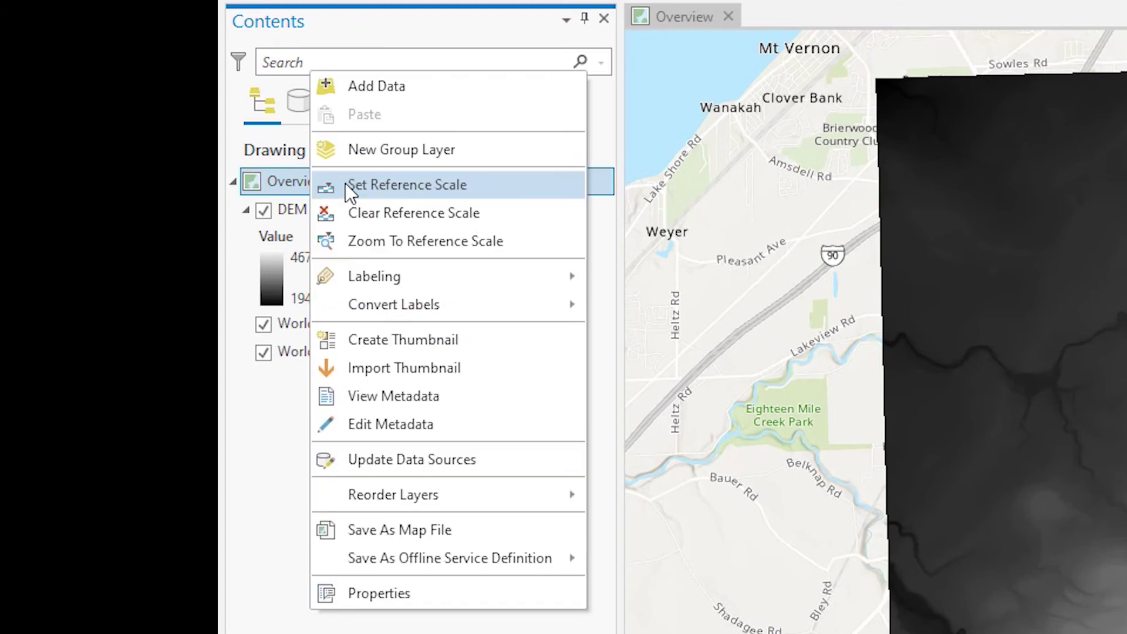
click(429, 594)
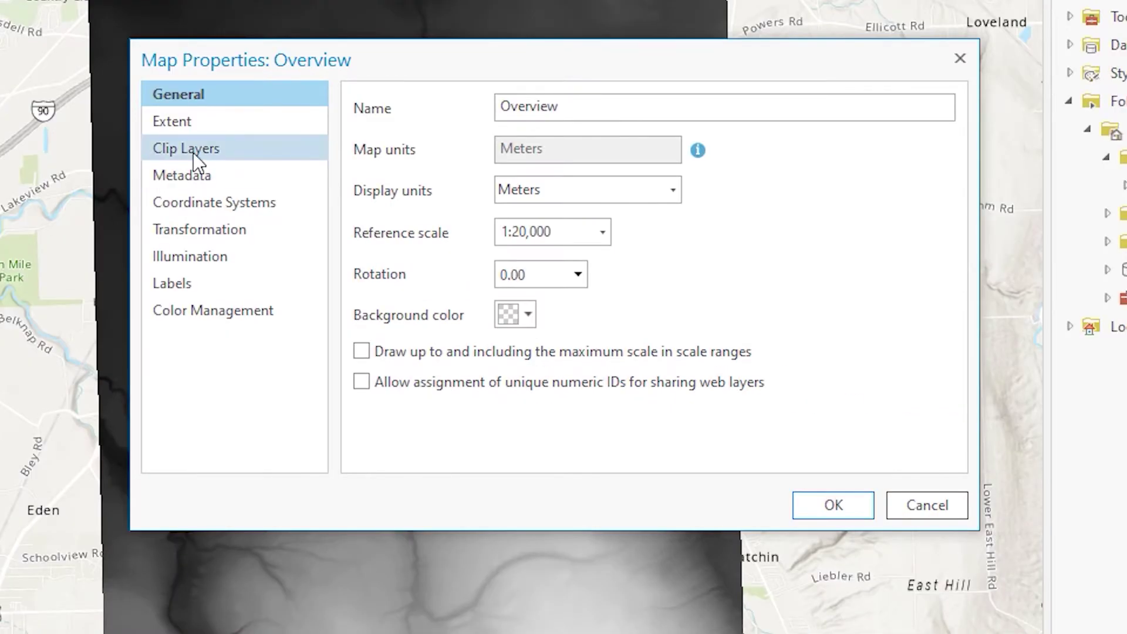
click(192, 153)
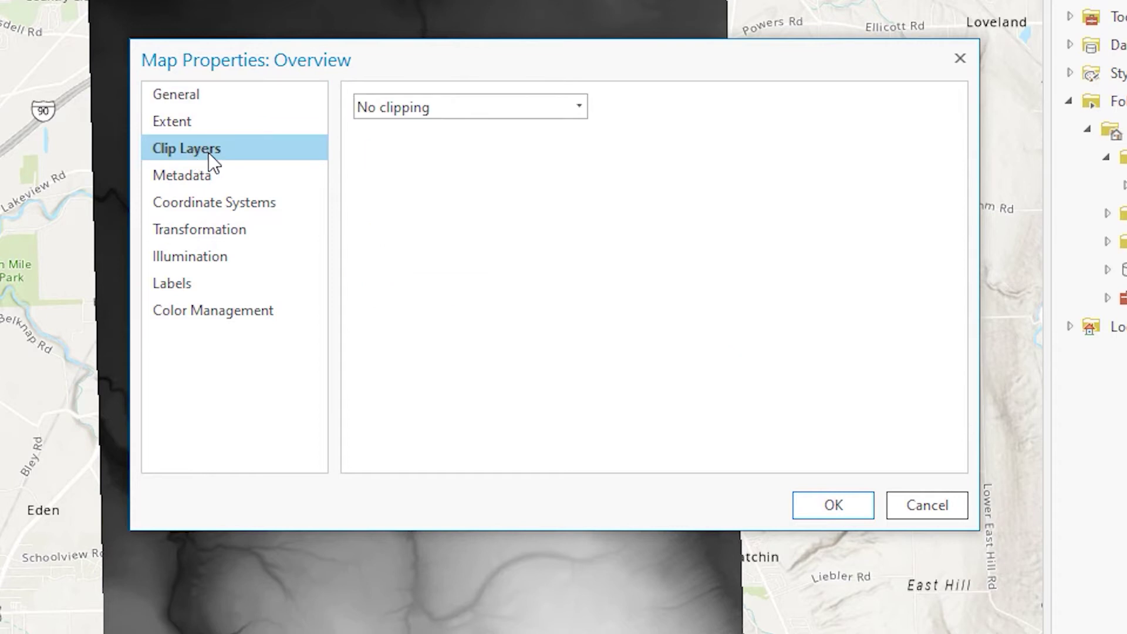
click(579, 107)
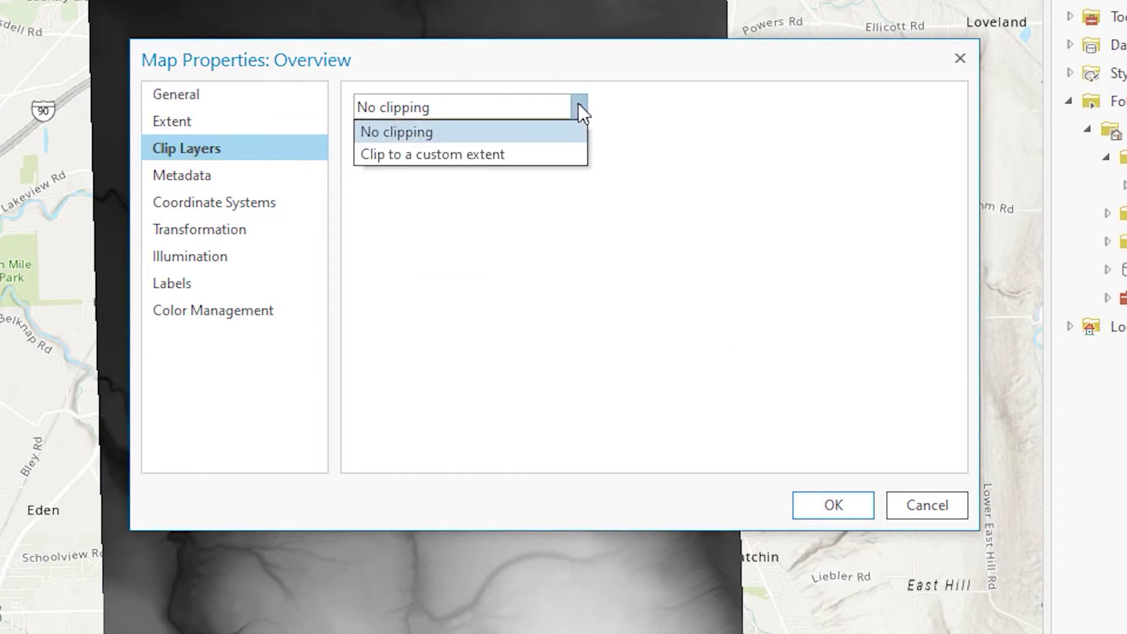
click(553, 155)
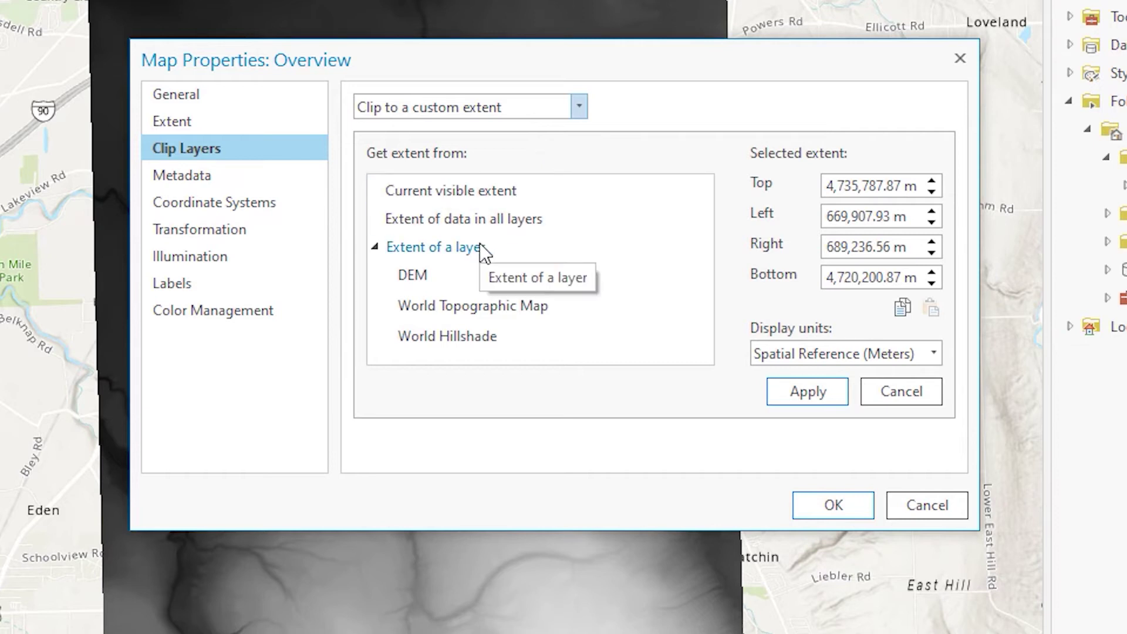
click(428, 275)
click(423, 273)
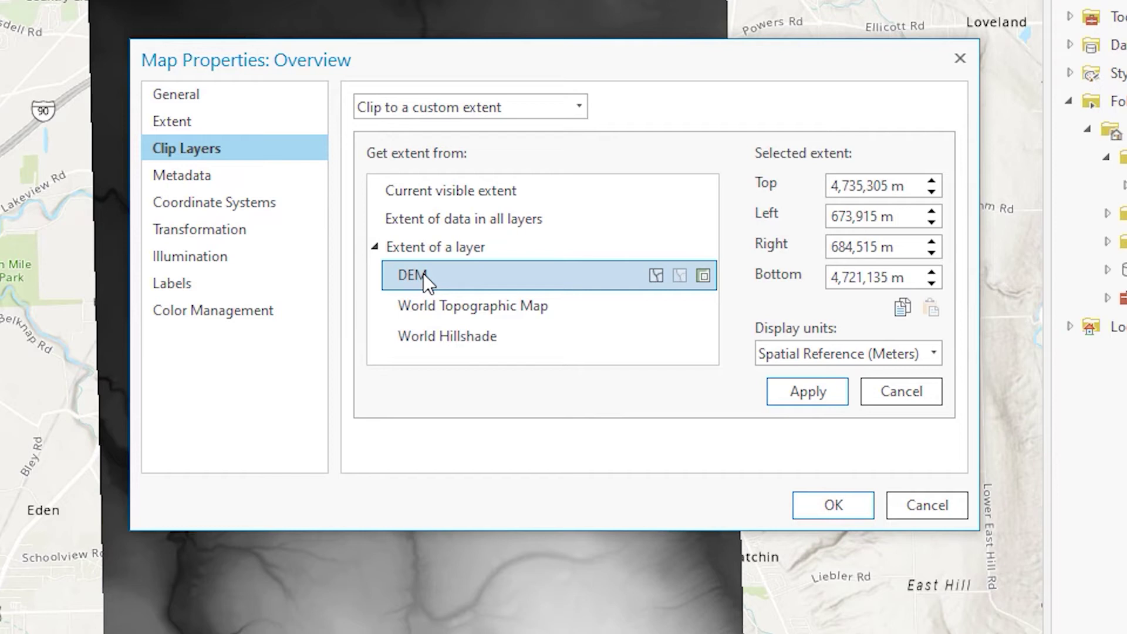
Apply the DEM-extent clipping and toggle the DEM off and on to check the clipped basemap
click(819, 498)
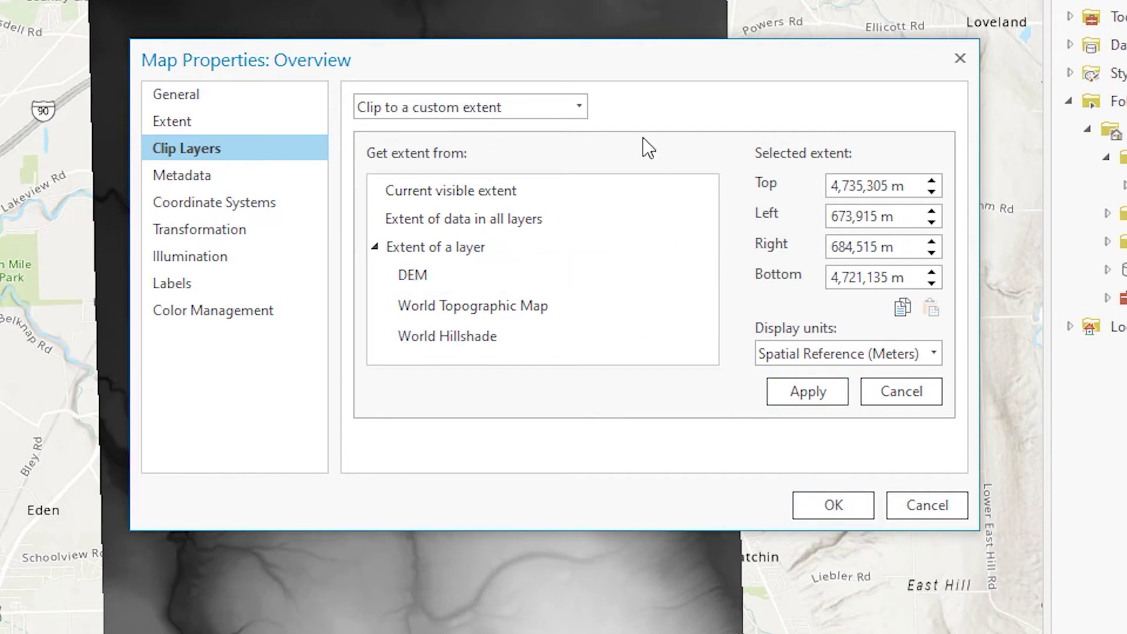
drag(638, 64, 0, 0)
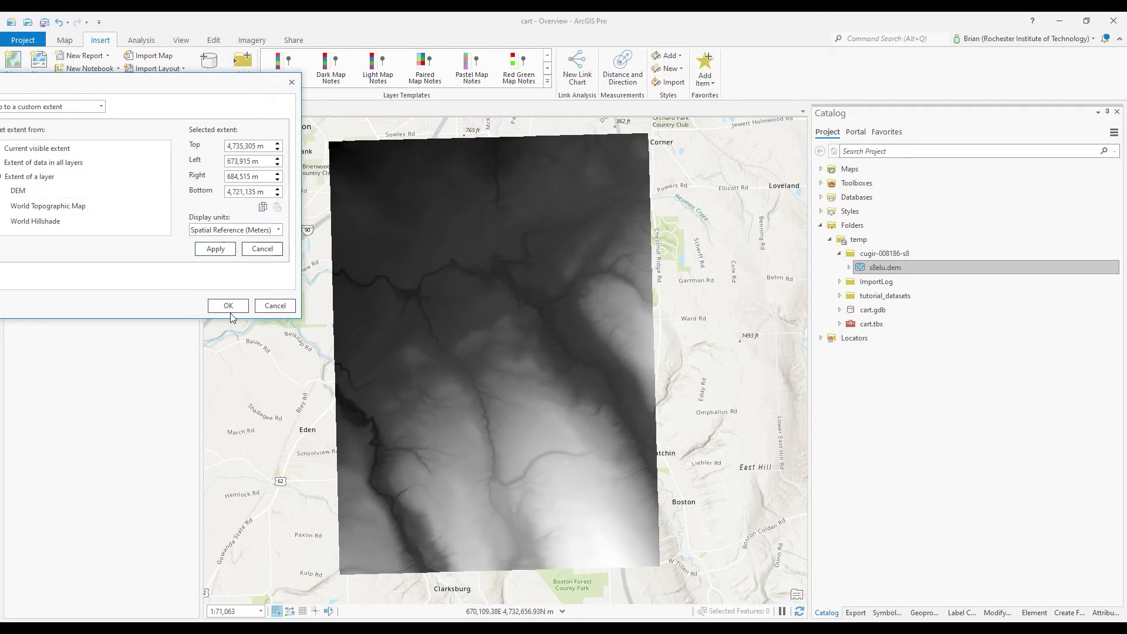
click(228, 307)
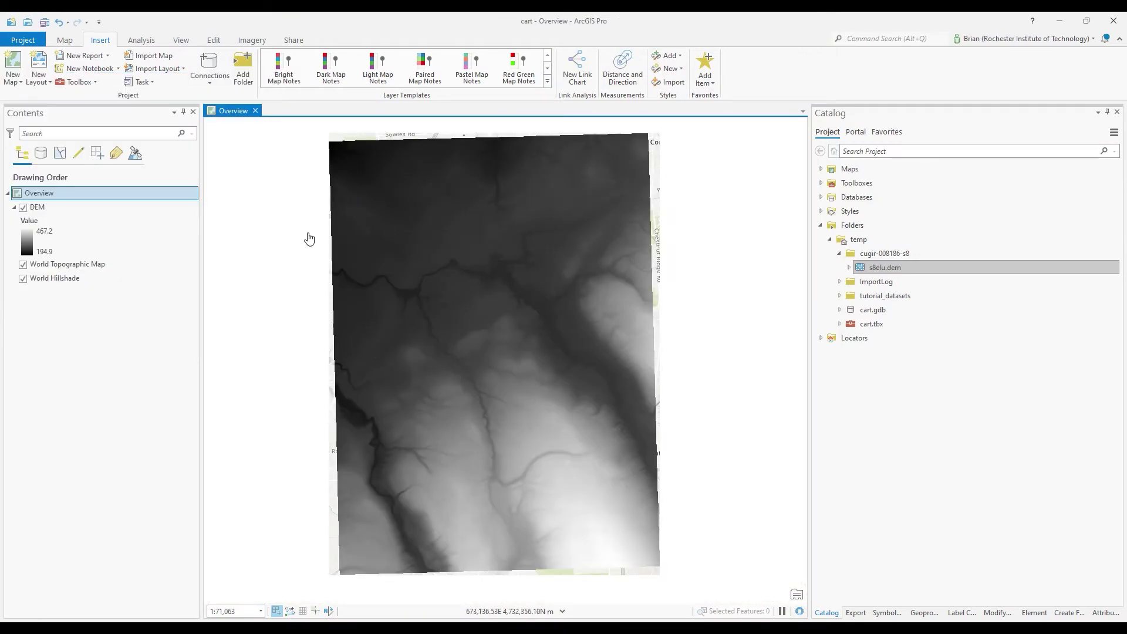
click(23, 208)
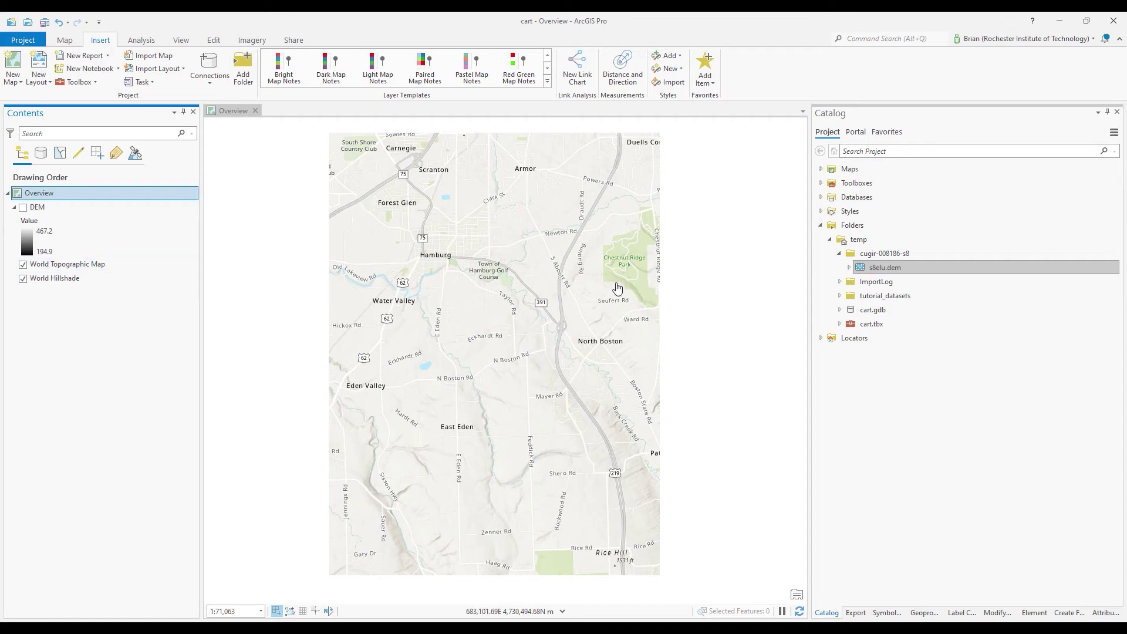
click(22, 208)
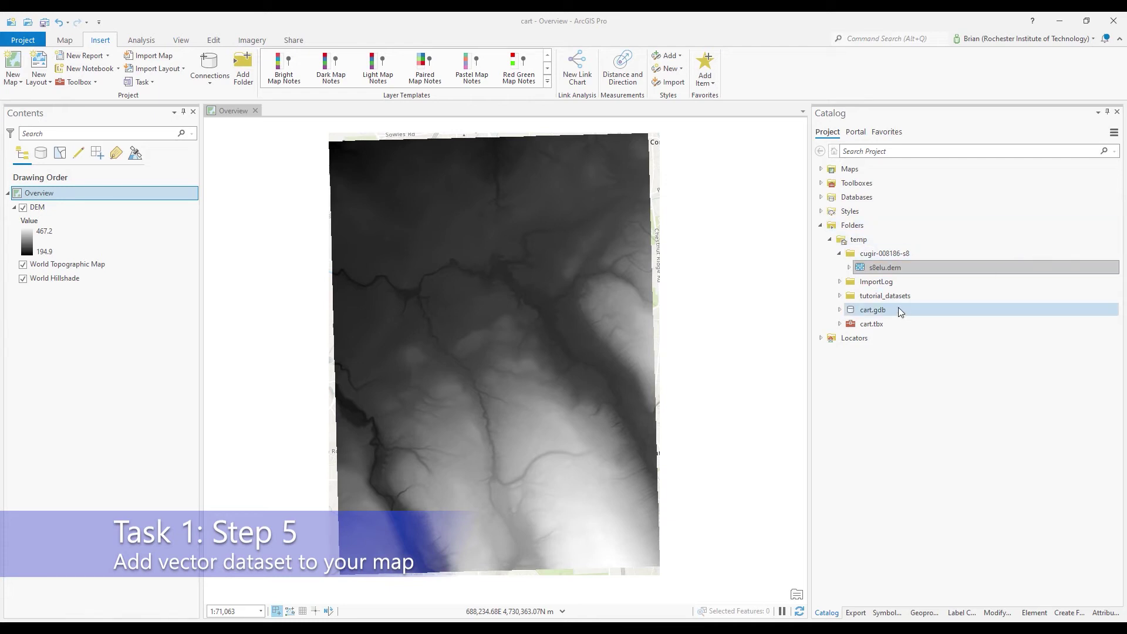
Add new_york_state_roads.shp to the map and hide the DEM, World Topographic Map and World Hillshade layers
click(841, 295)
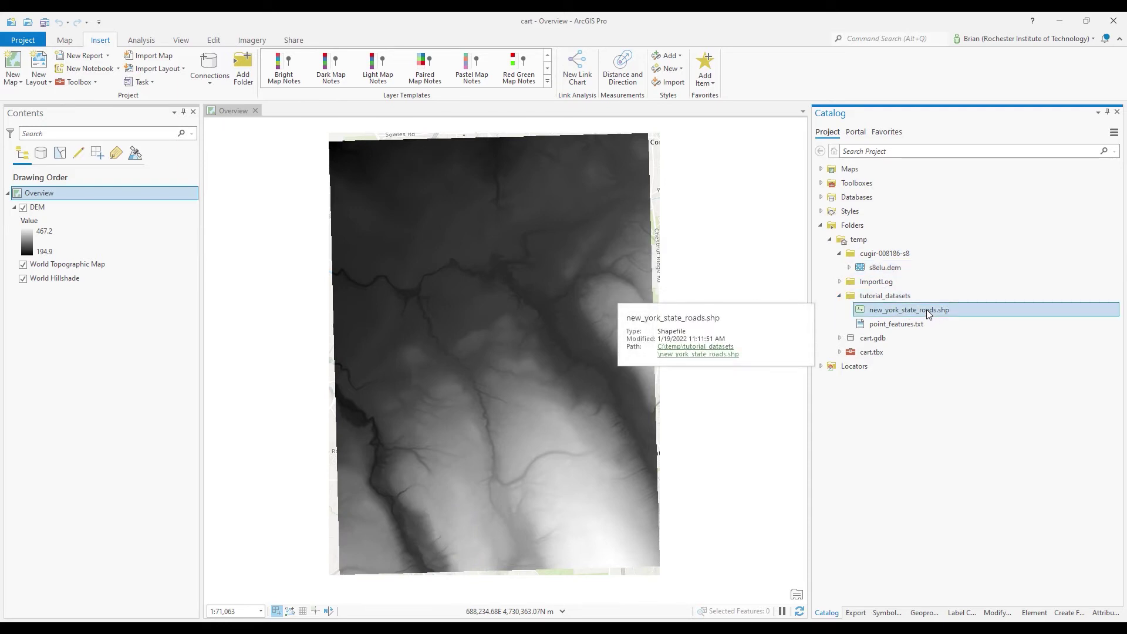
mouse_move(928, 314)
mouse_down()
mouse_move(372, 312)
mouse_move(197, 273)
mouse_move(171, 241)
mouse_move(168, 212)
mouse_up()
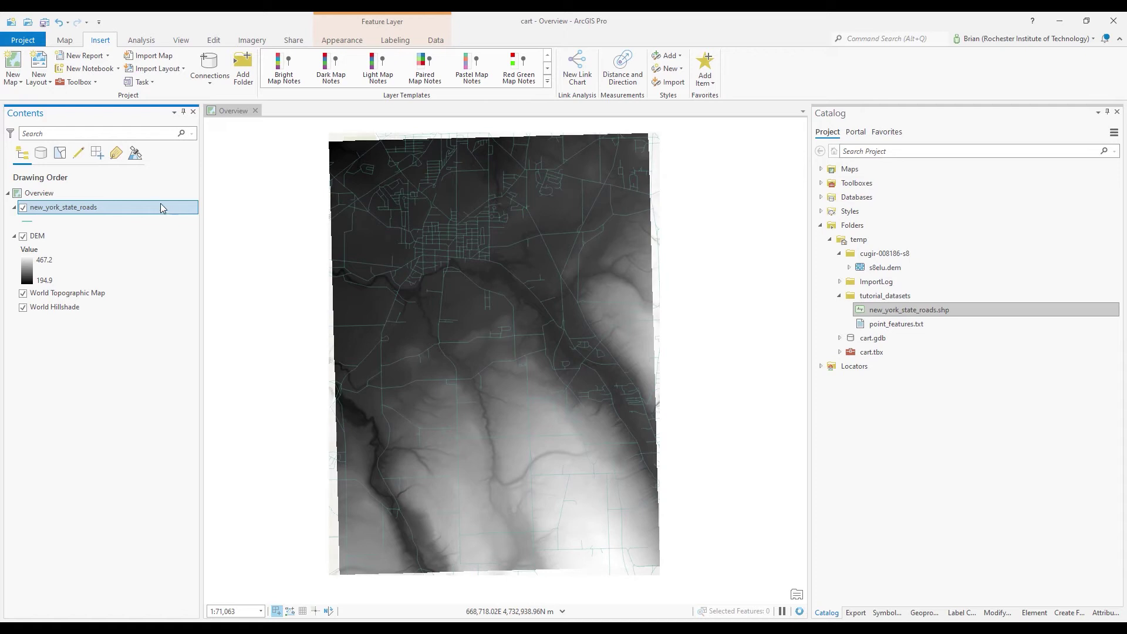
click(23, 236)
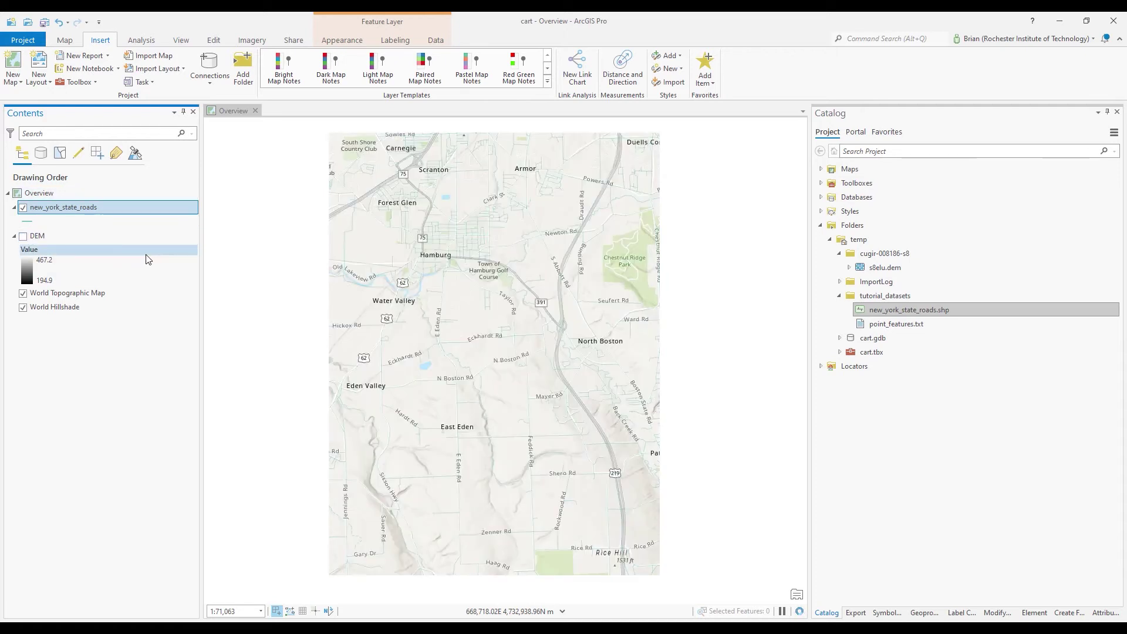
click(23, 293)
click(24, 307)
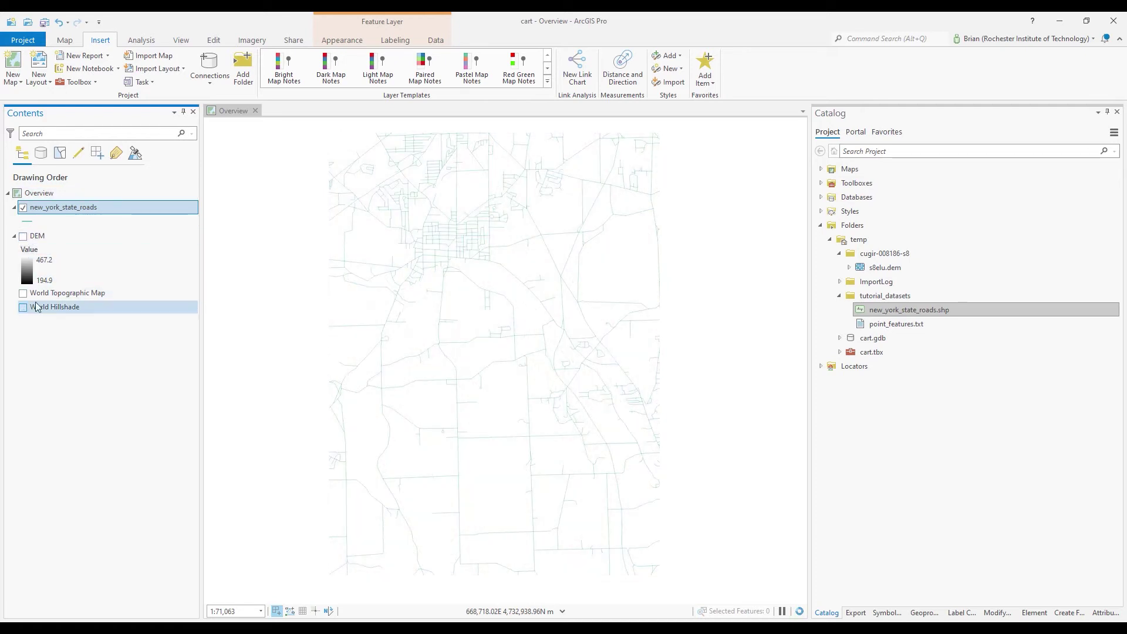
Draw the roads with the maroon Limited Access symbol and briefly compare them against the DEM
click(26, 223)
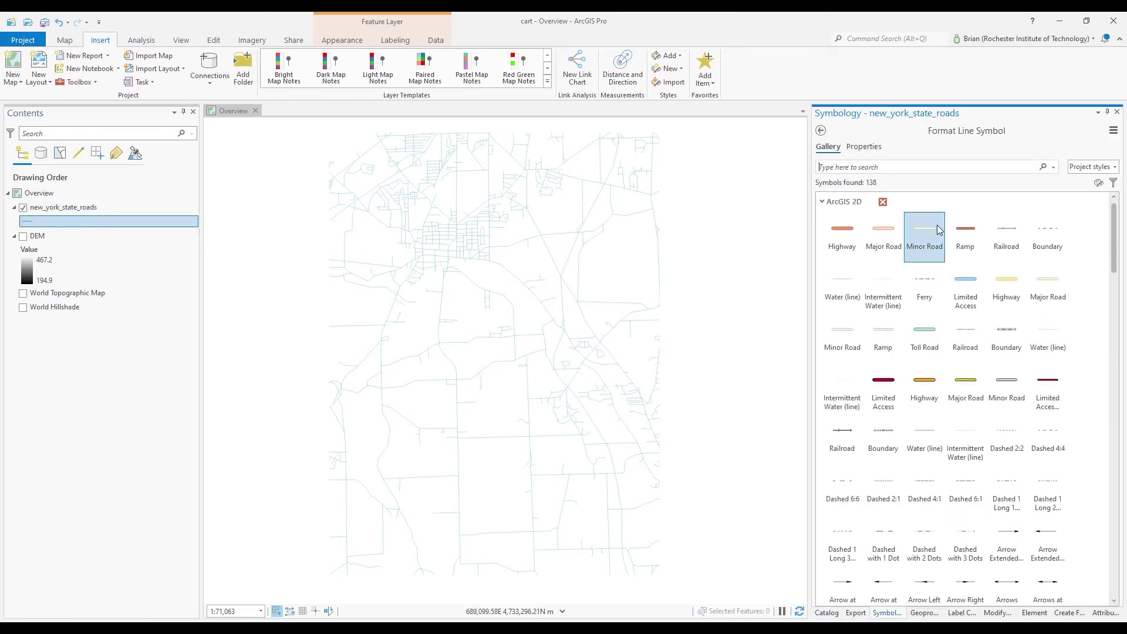
click(893, 381)
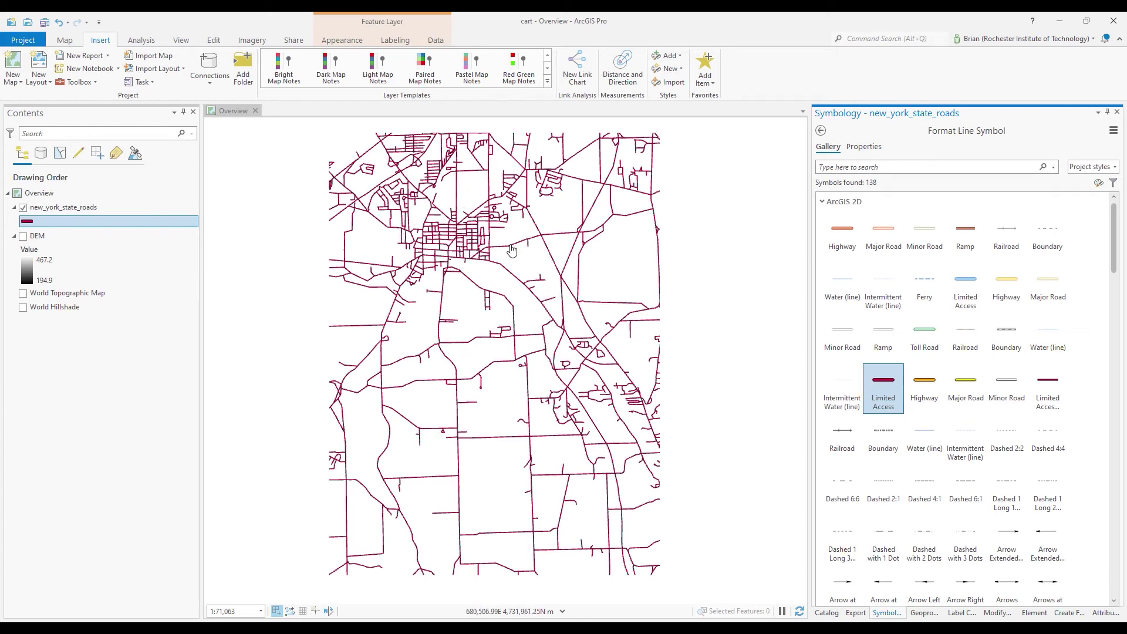
click(23, 237)
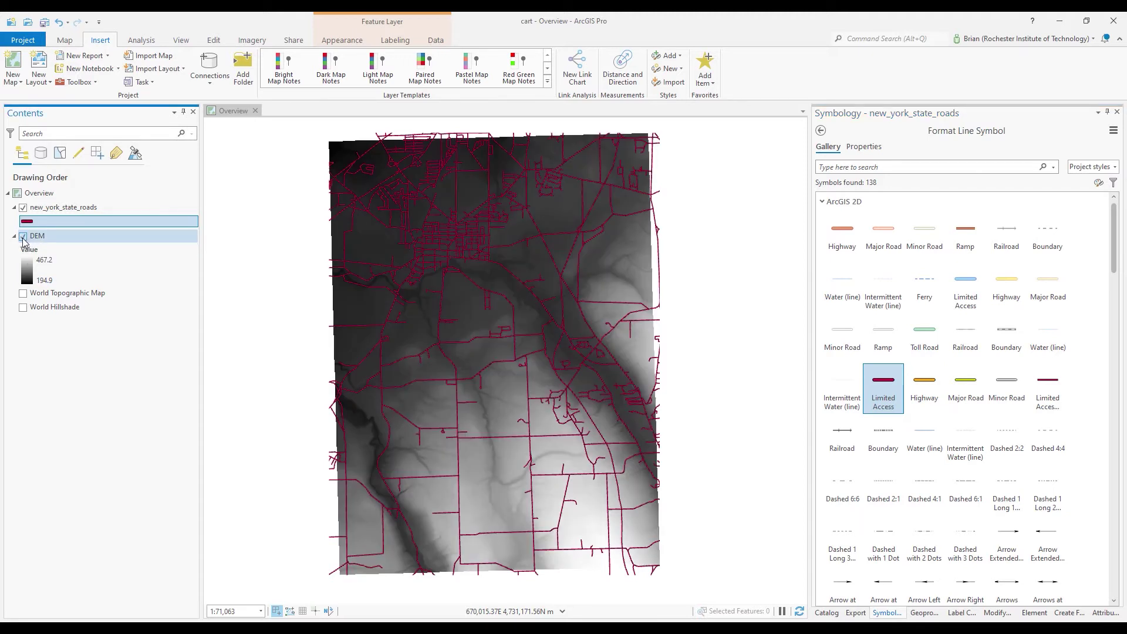
click(23, 237)
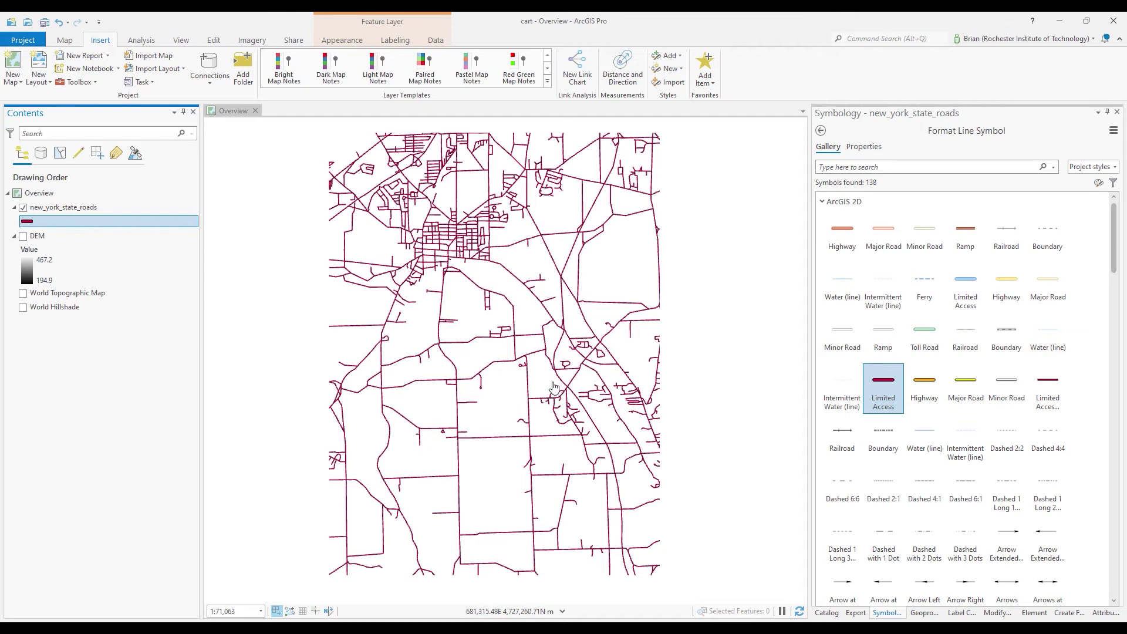
click(79, 208)
Show the new_york_state_roads attribute table of 981,659 records and enlarge the map above it
right_click(80, 208)
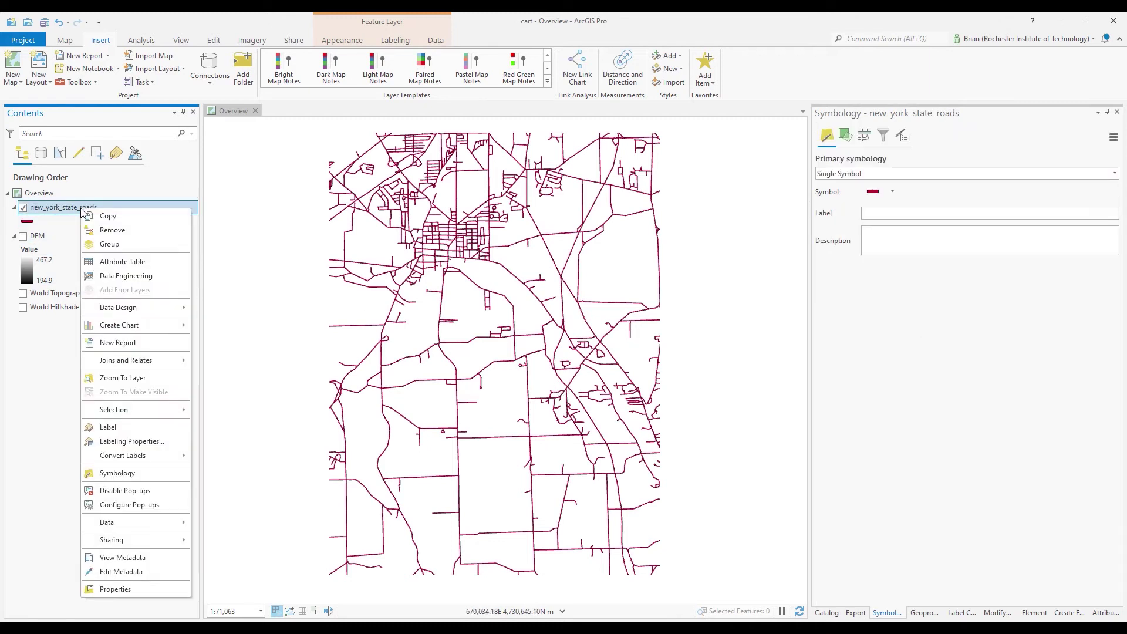
click(122, 262)
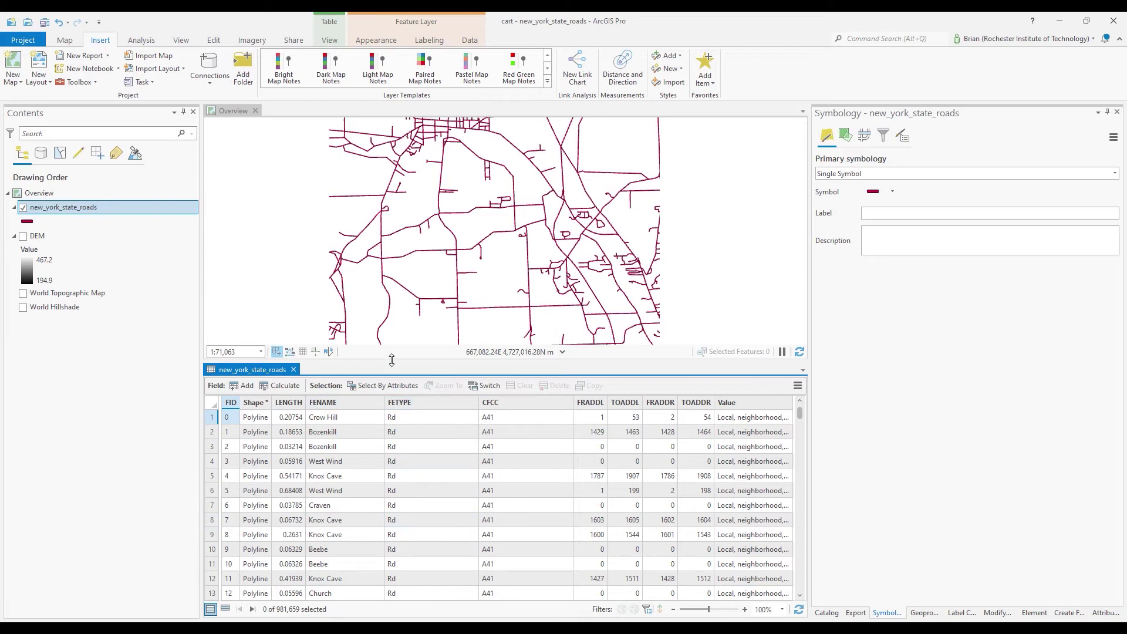
drag(392, 360, 392, 522)
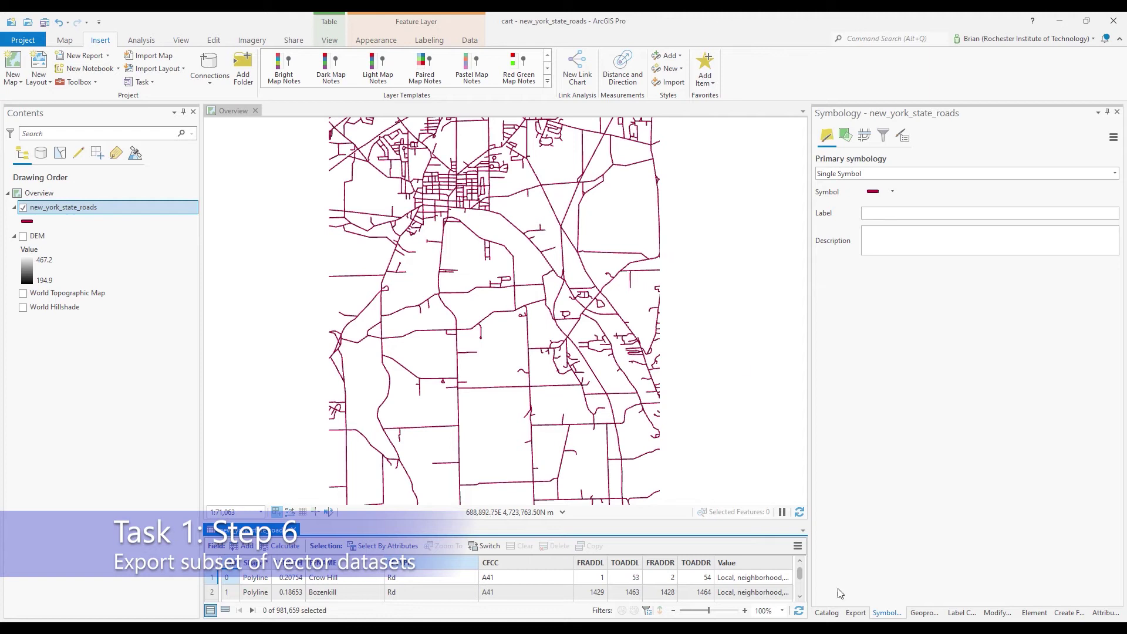
Start Export Features on new_york_state_roads with the processing extent set to the DEM
click(833, 613)
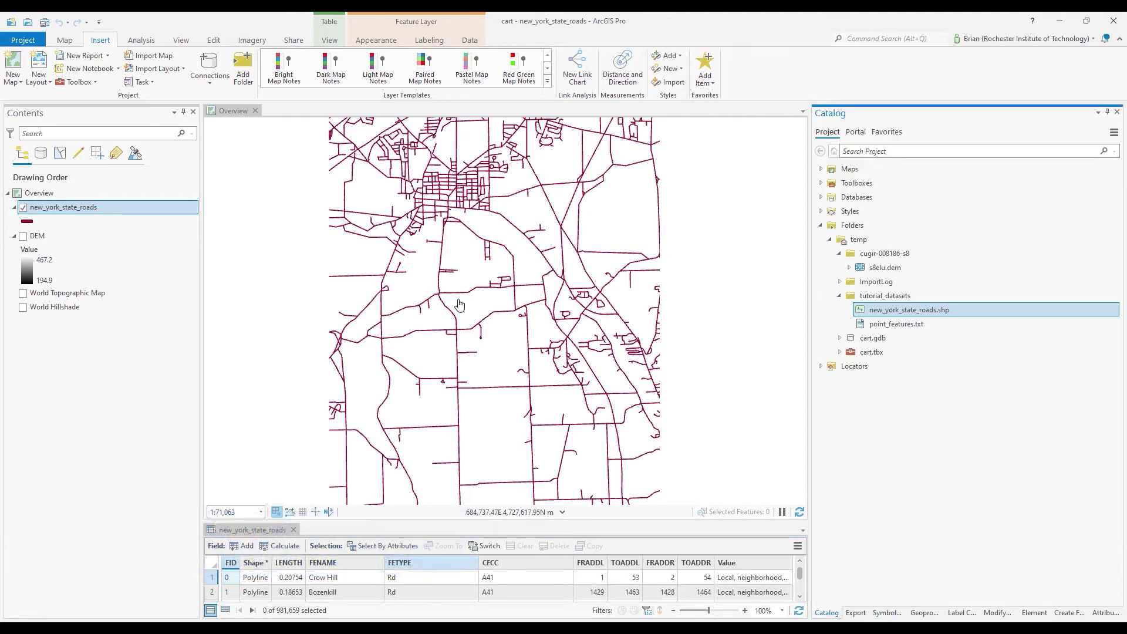
right_click(107, 207)
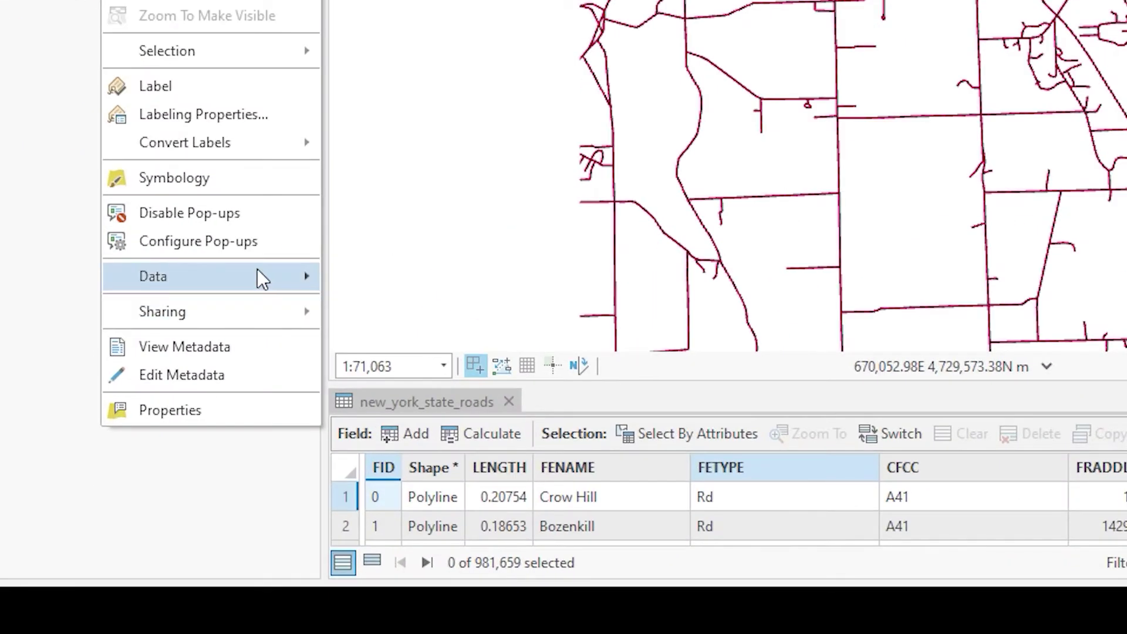
mouse_move(168, 465)
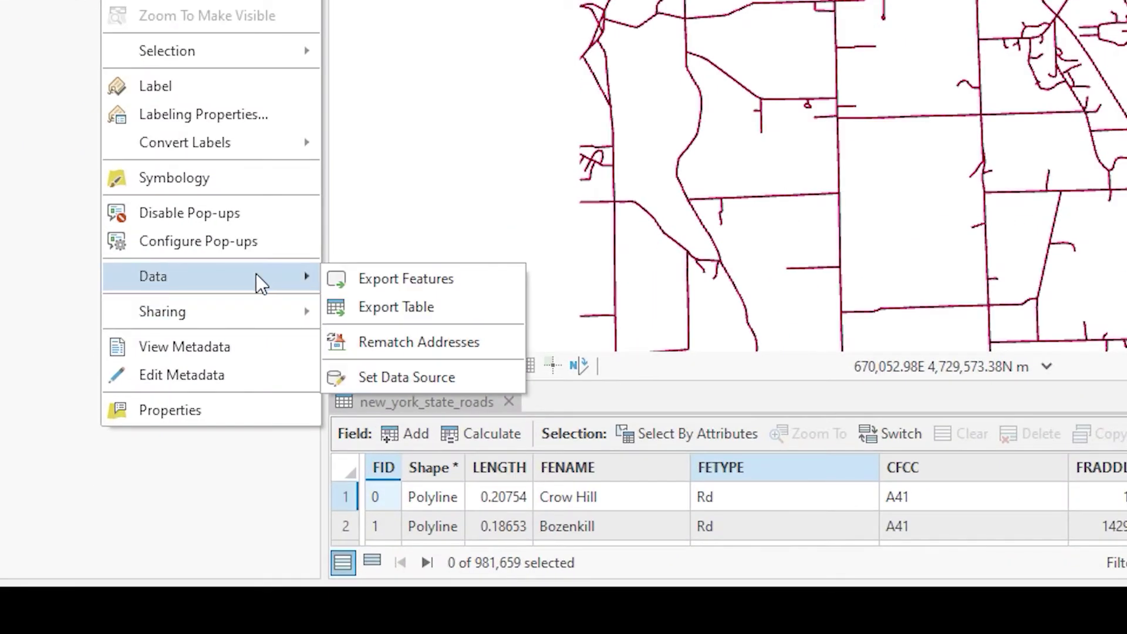
click(400, 284)
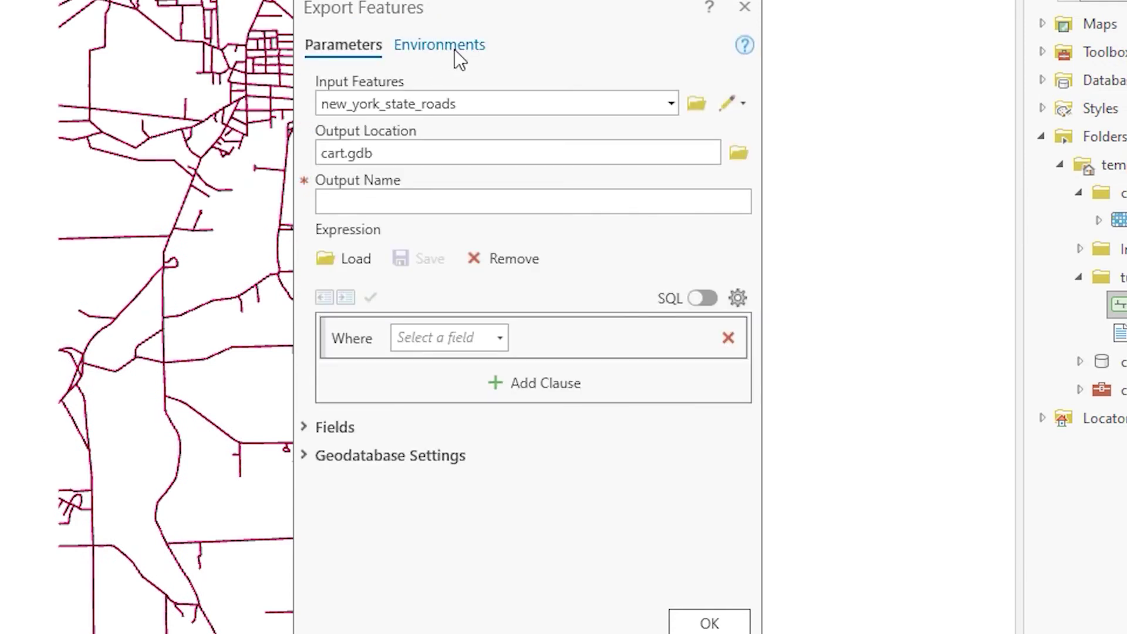
click(458, 48)
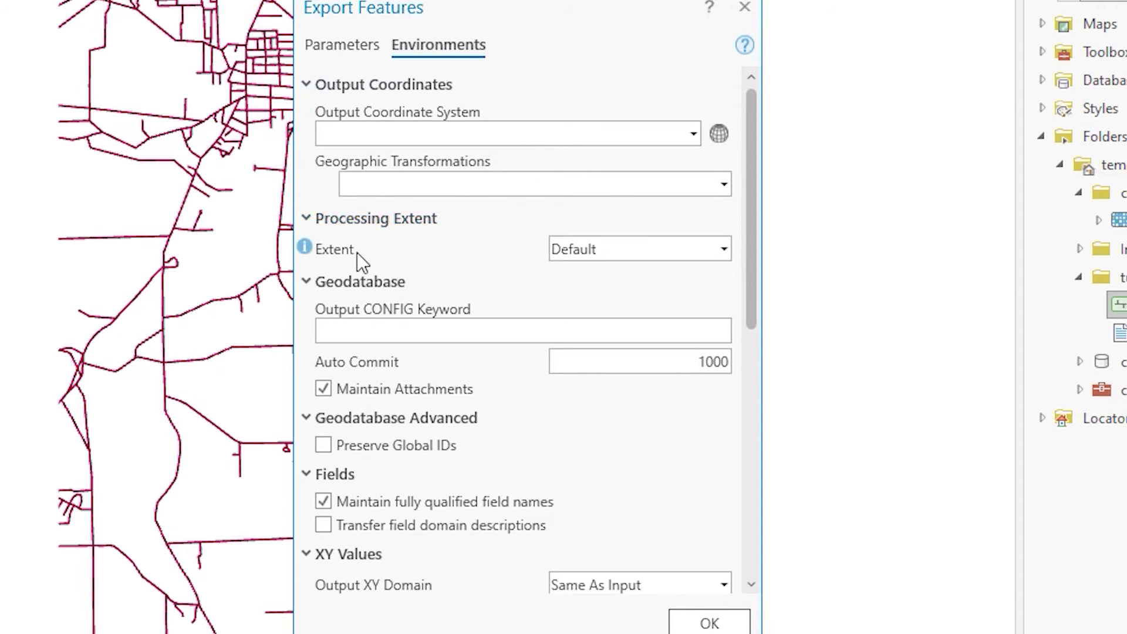
click(724, 252)
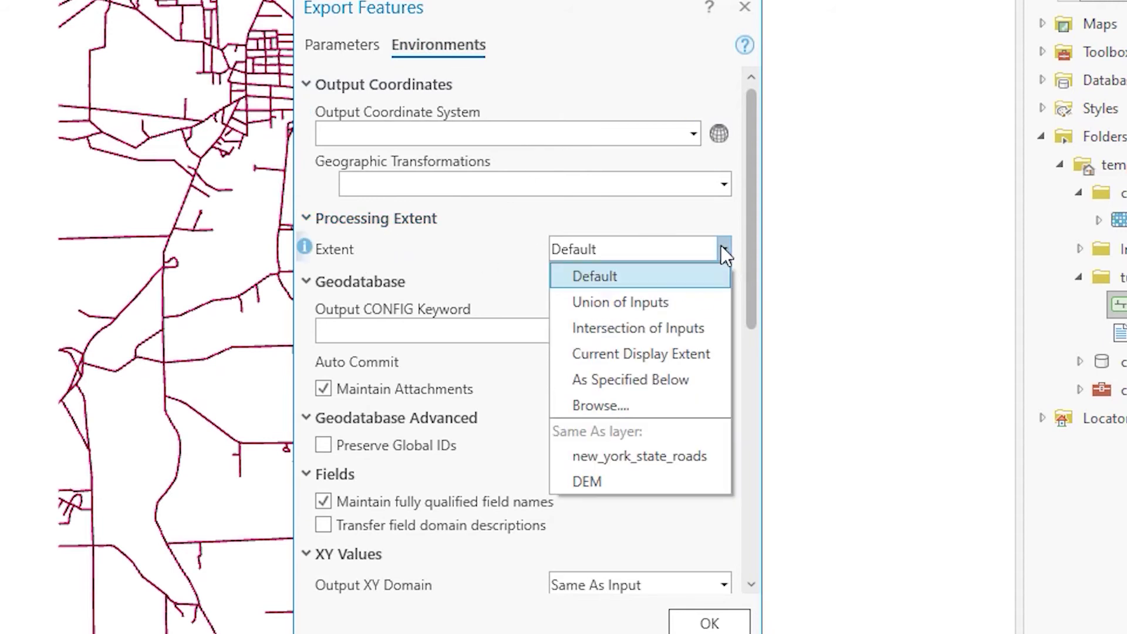
click(625, 484)
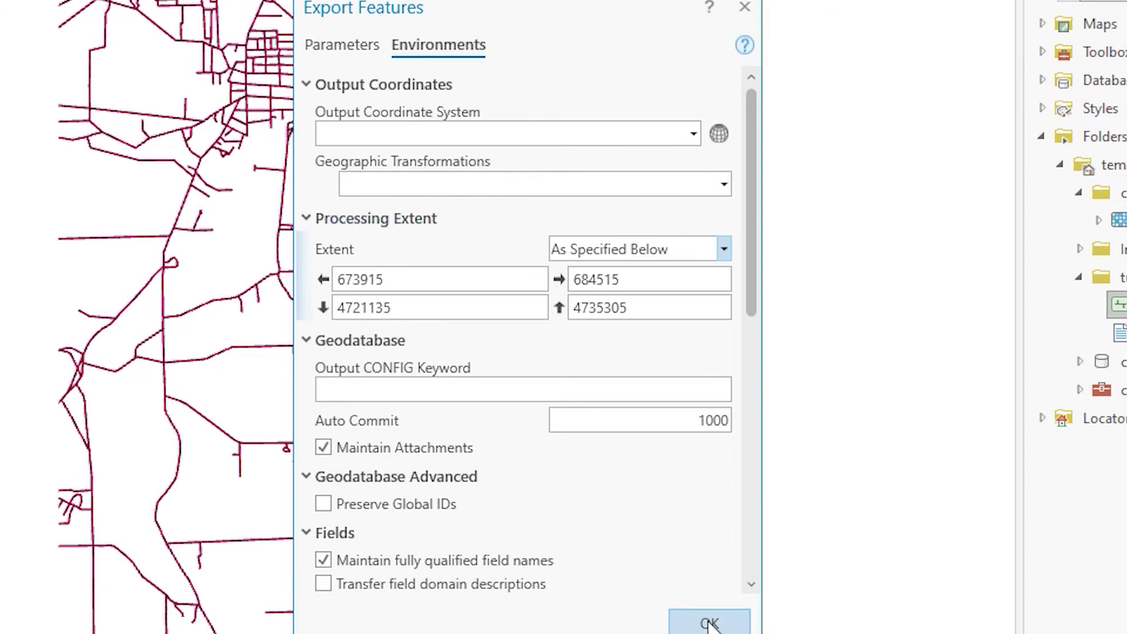
Name the output feature class 'roads' and run the export into cart.gdb
click(325, 43)
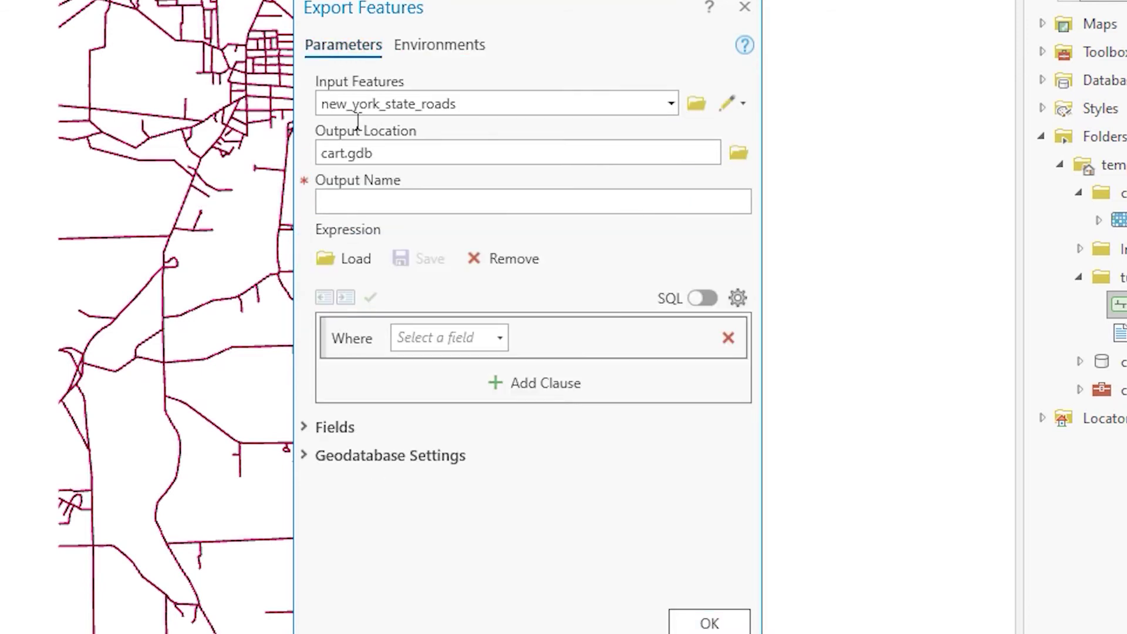
click(377, 194)
text(roads)
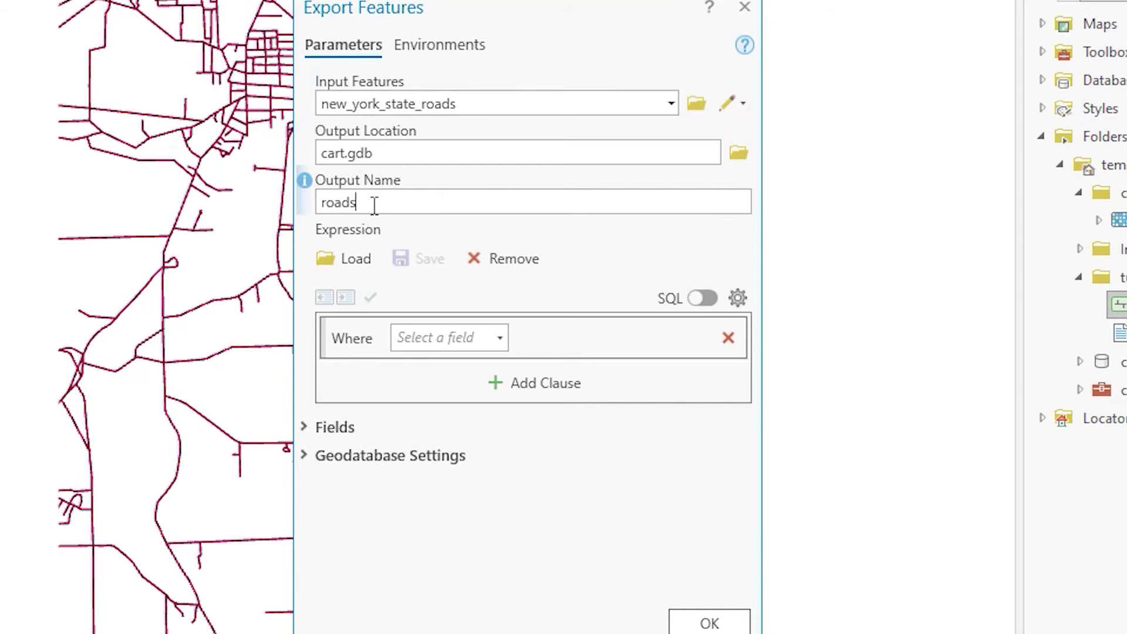
click(709, 622)
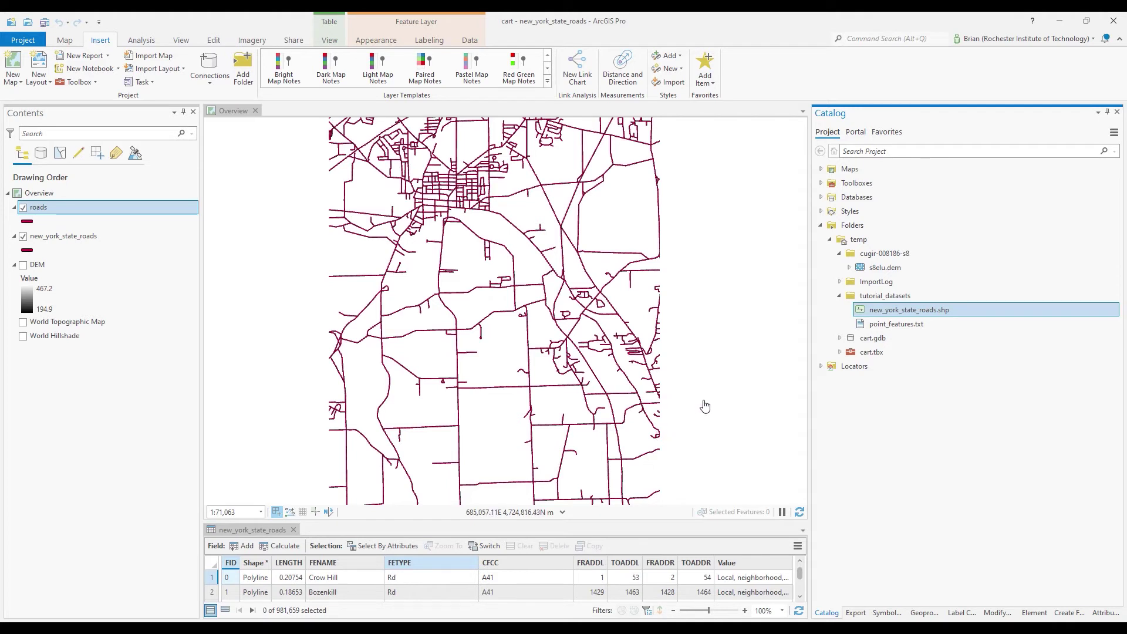
Confirm the roads feature class in cart.gdb and remove the unclipped new_york_state_roads layer
double_click(873, 339)
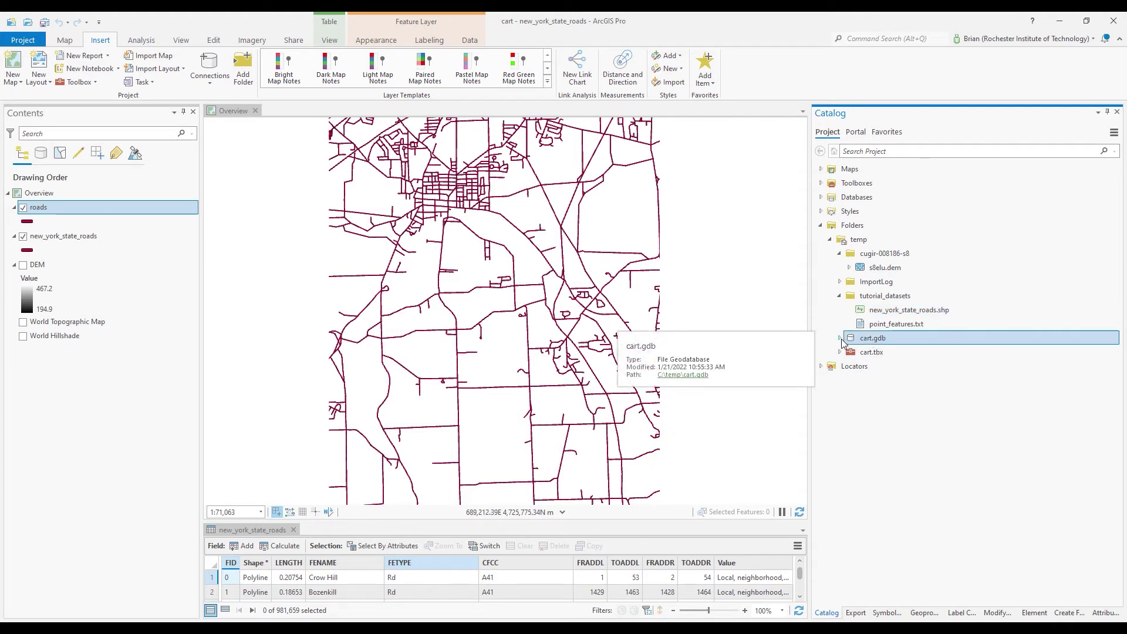
click(886, 353)
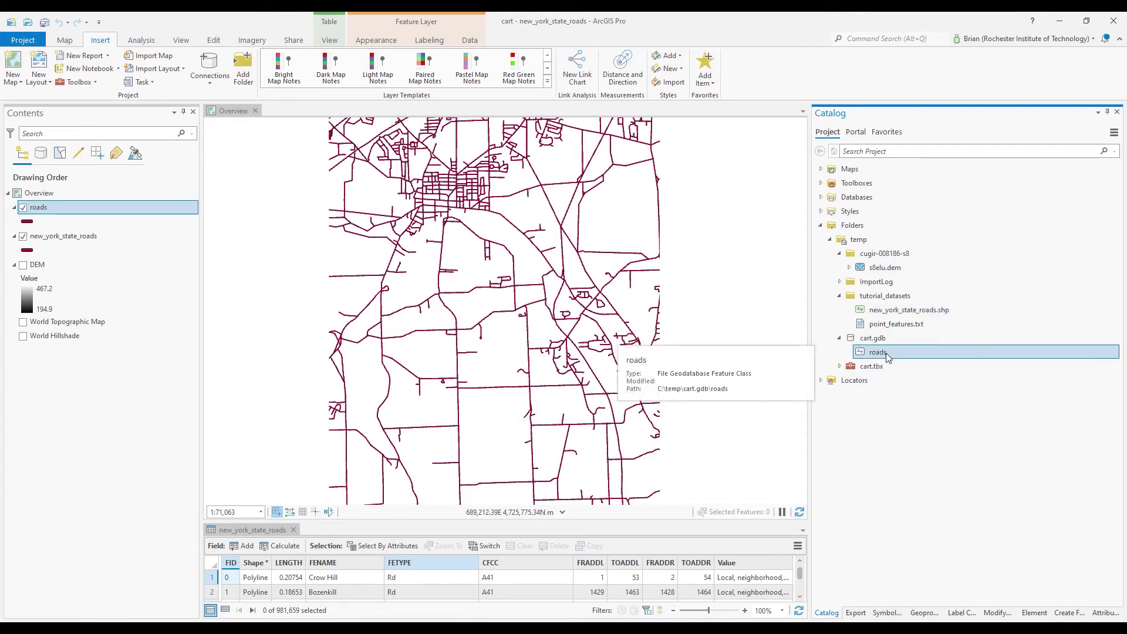
click(94, 237)
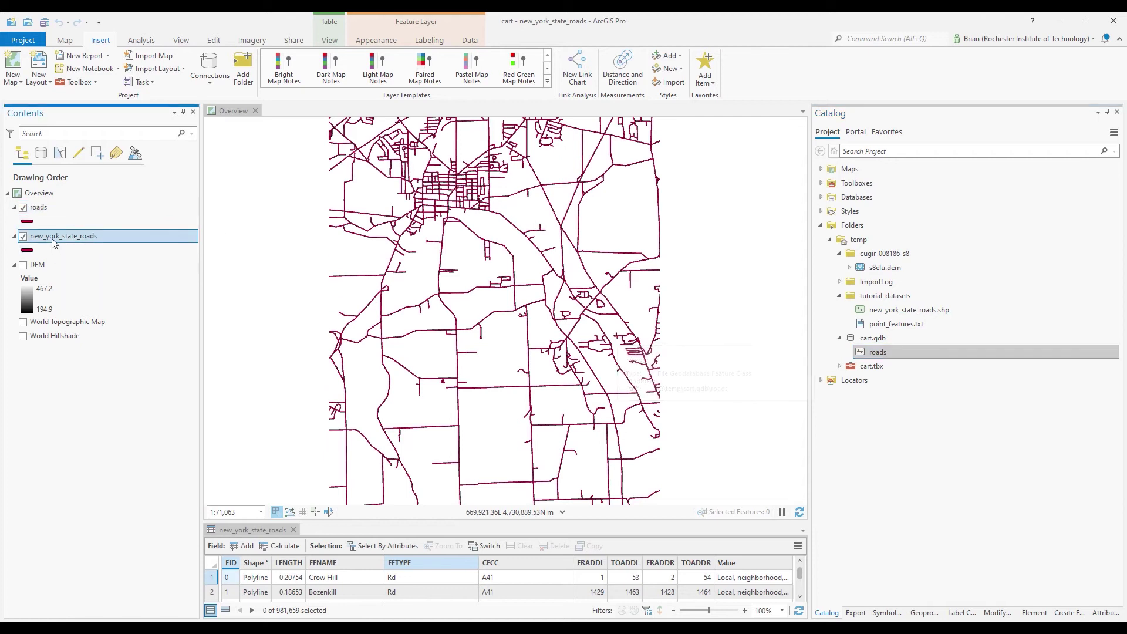
right_click(94, 237)
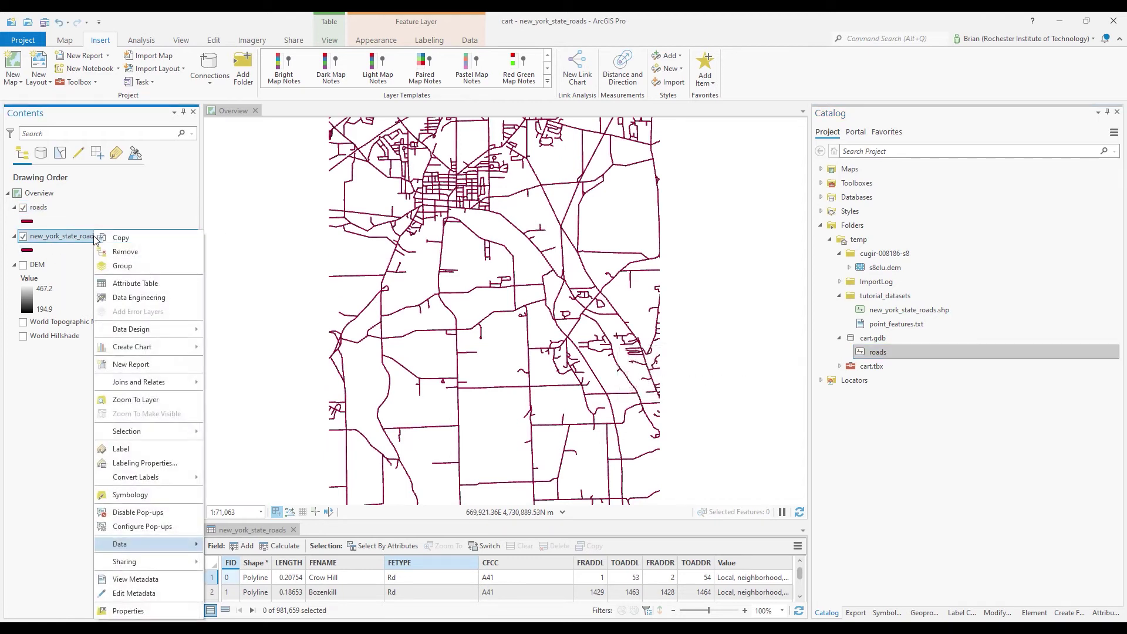
click(133, 256)
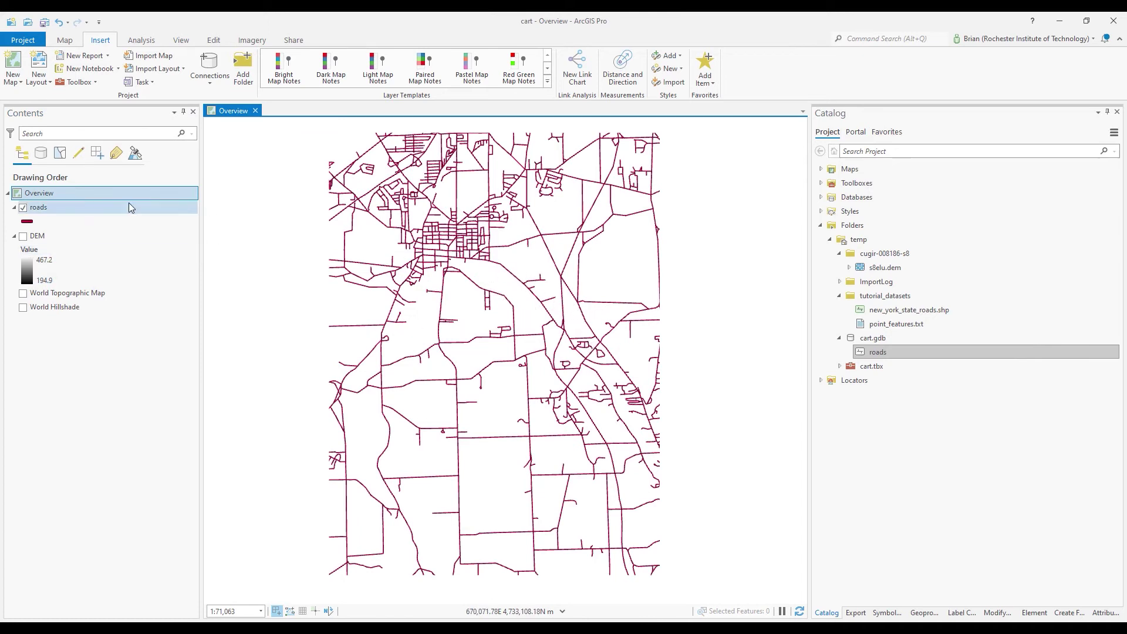
Review the clipped roads layer's attribute table, then close it
click(76, 208)
right_click(77, 206)
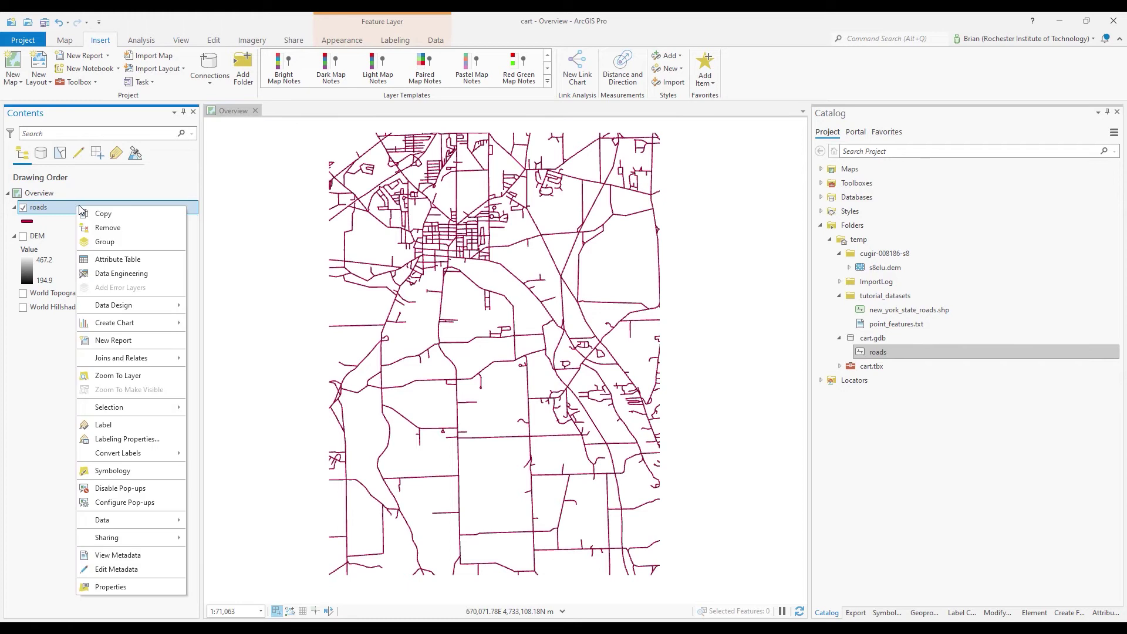
click(143, 256)
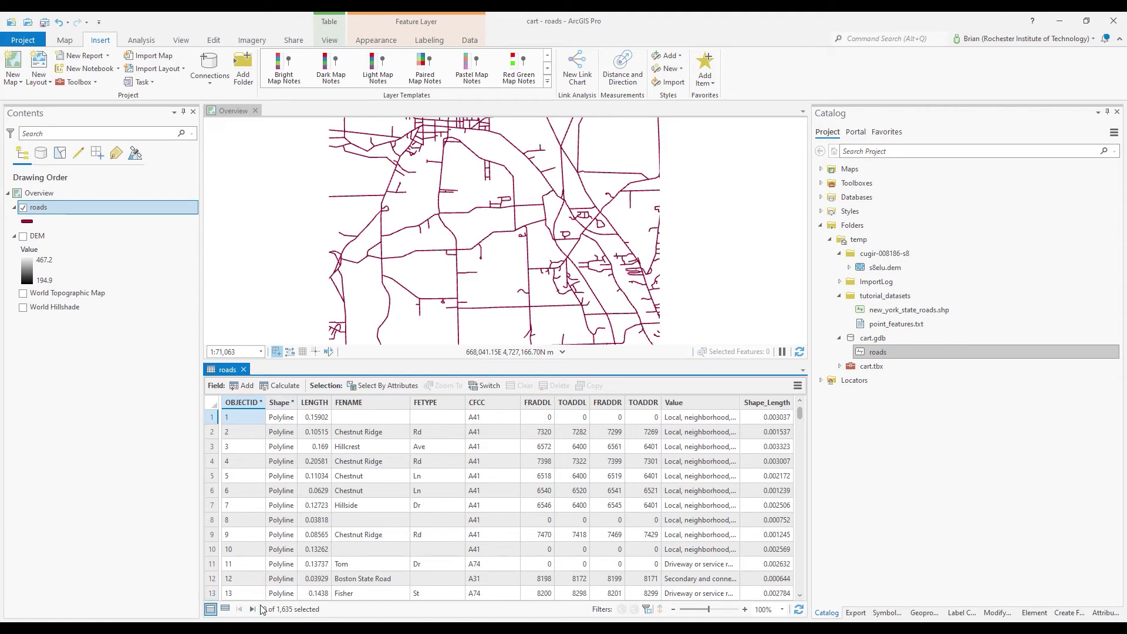
click(243, 369)
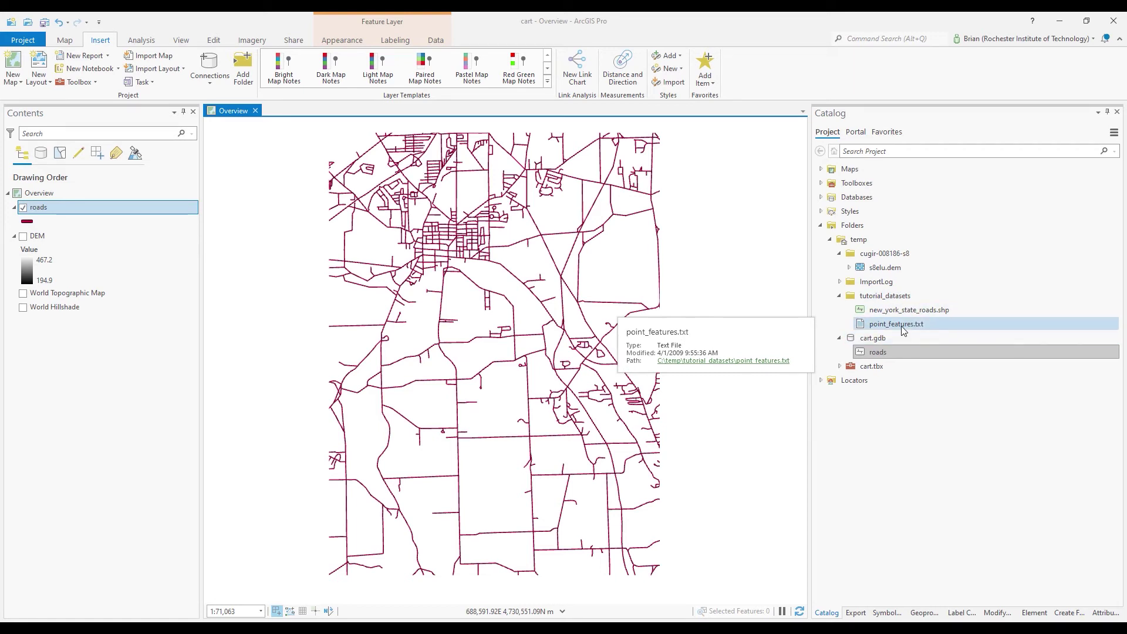
Bring point_features.txt from Catalog into Contents as a standalone table and select it
drag(902, 331, 116, 302)
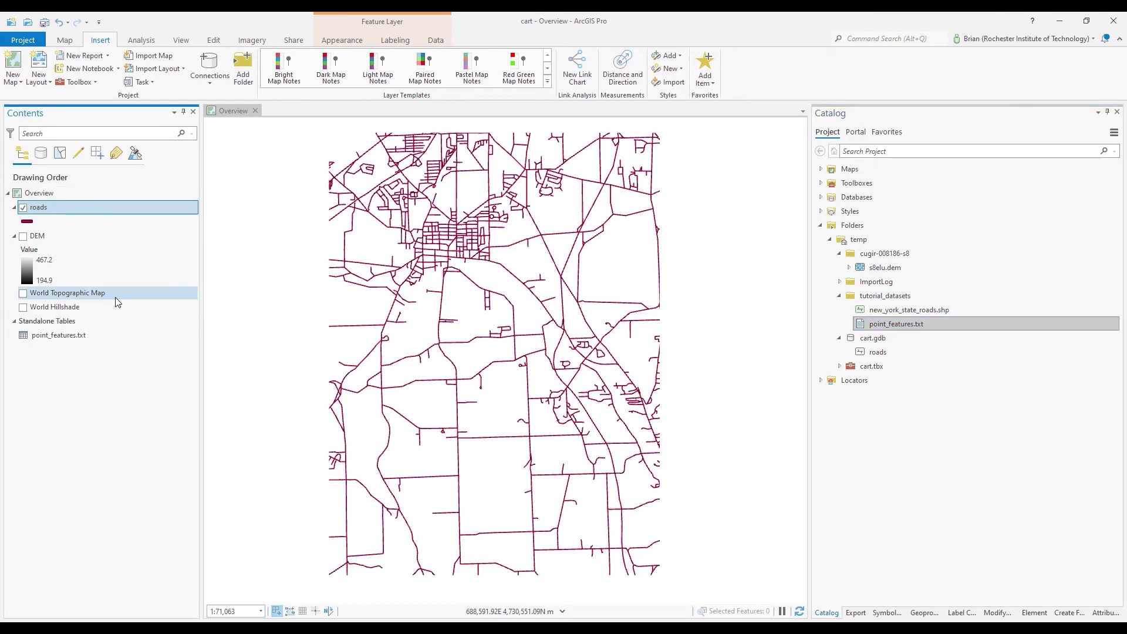
click(75, 337)
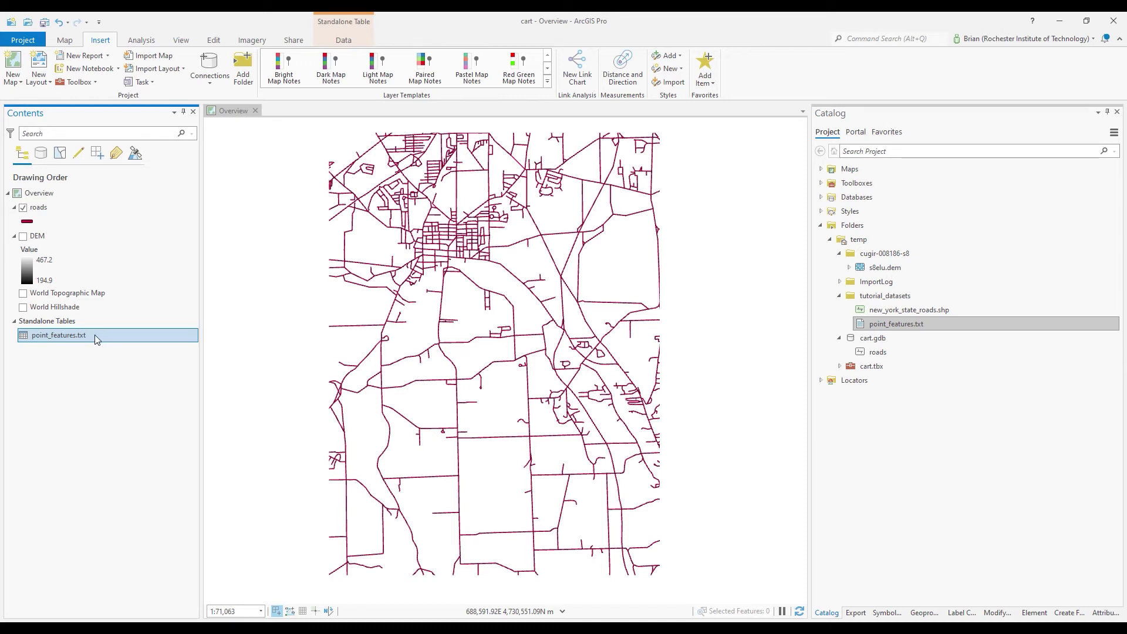
Display XY data from point_features.txt with PRIM_LONG_DEC as X and PRIM_LAT_DEC as Y
right_click(103, 335)
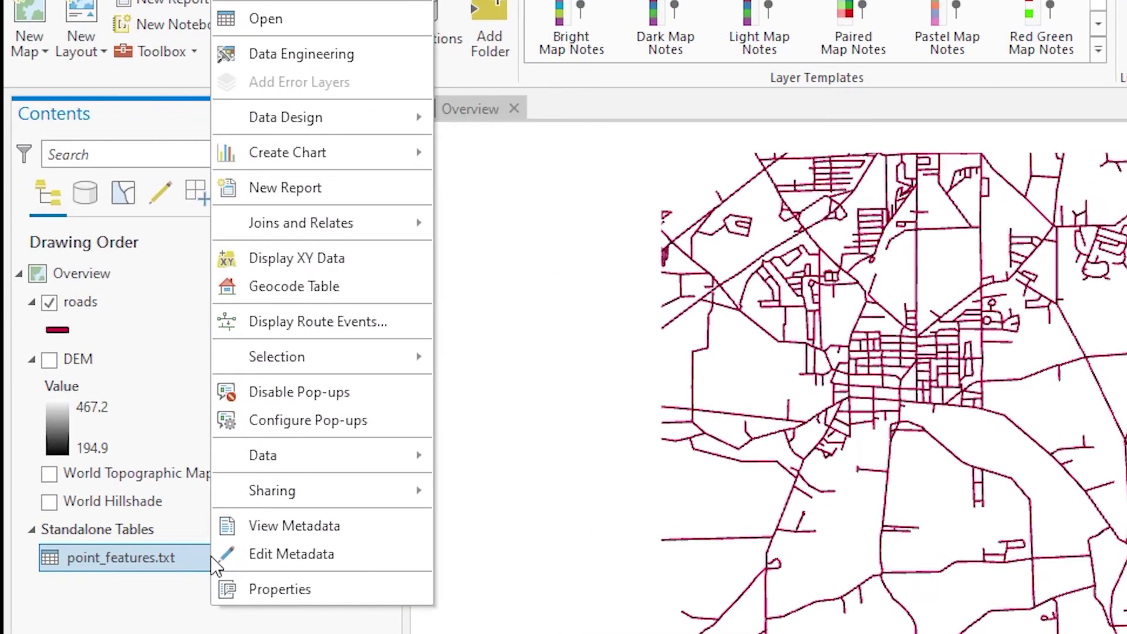
click(366, 262)
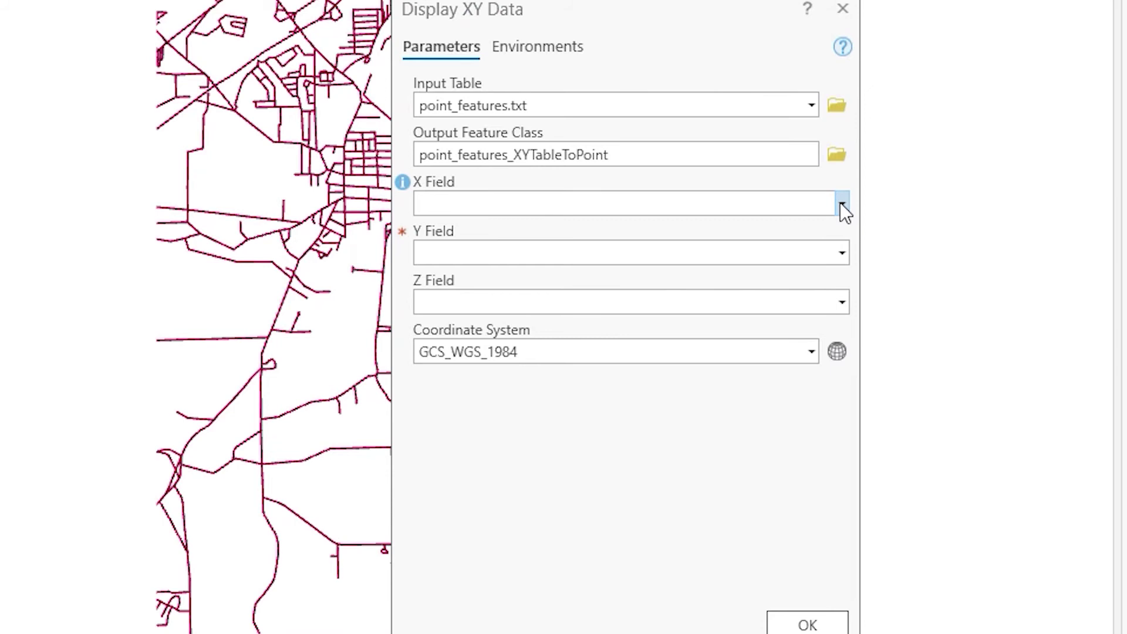
click(842, 204)
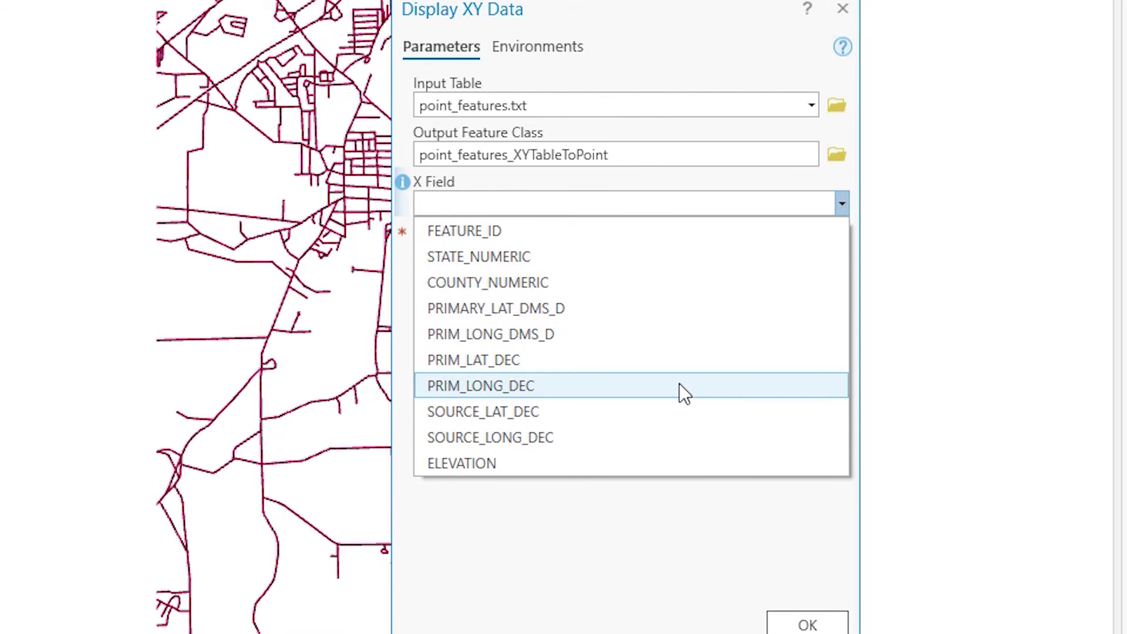
click(674, 386)
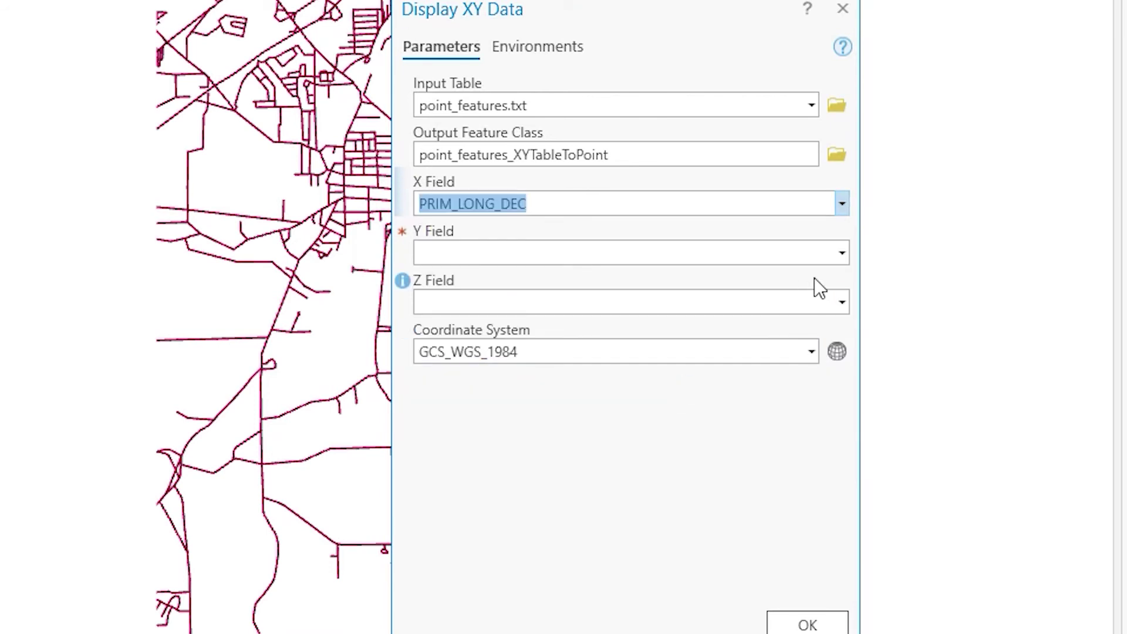
click(844, 253)
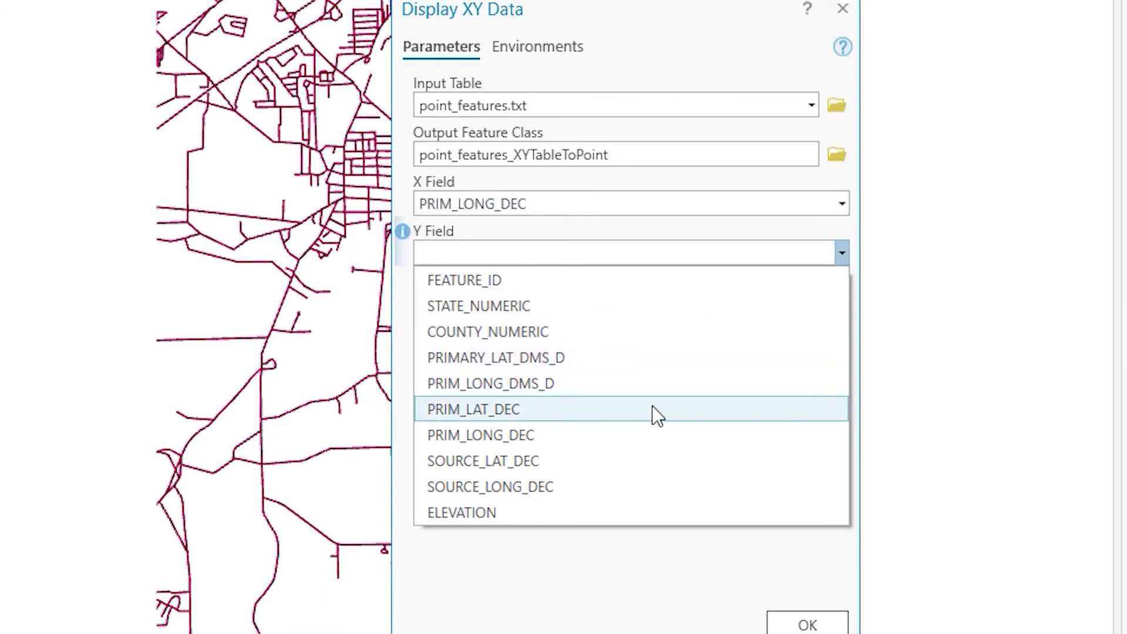
click(647, 415)
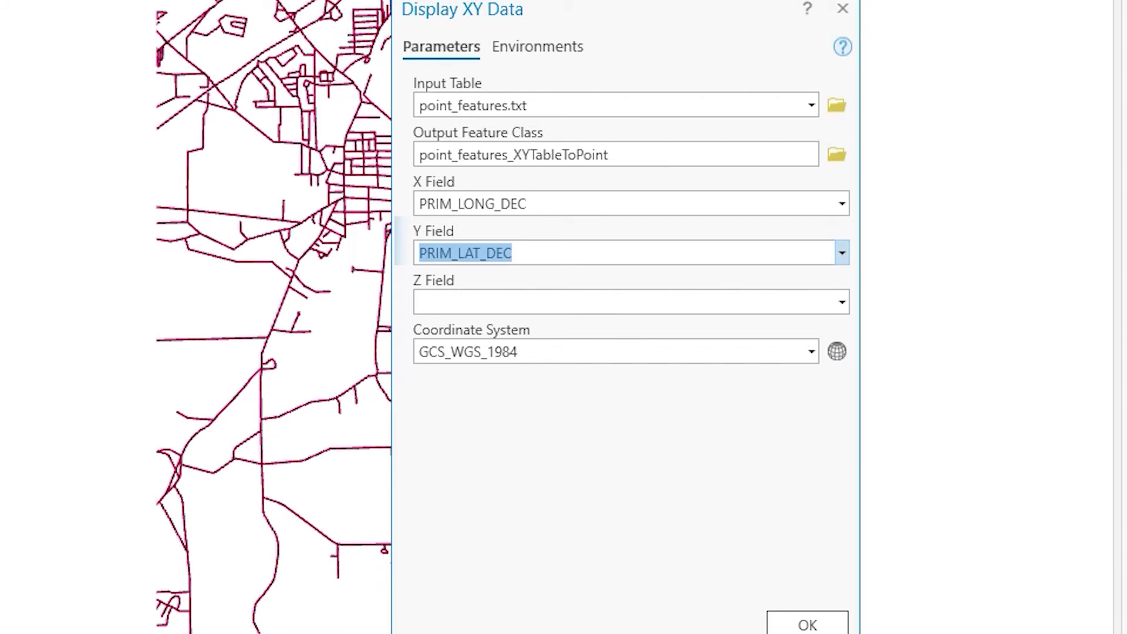
click(809, 624)
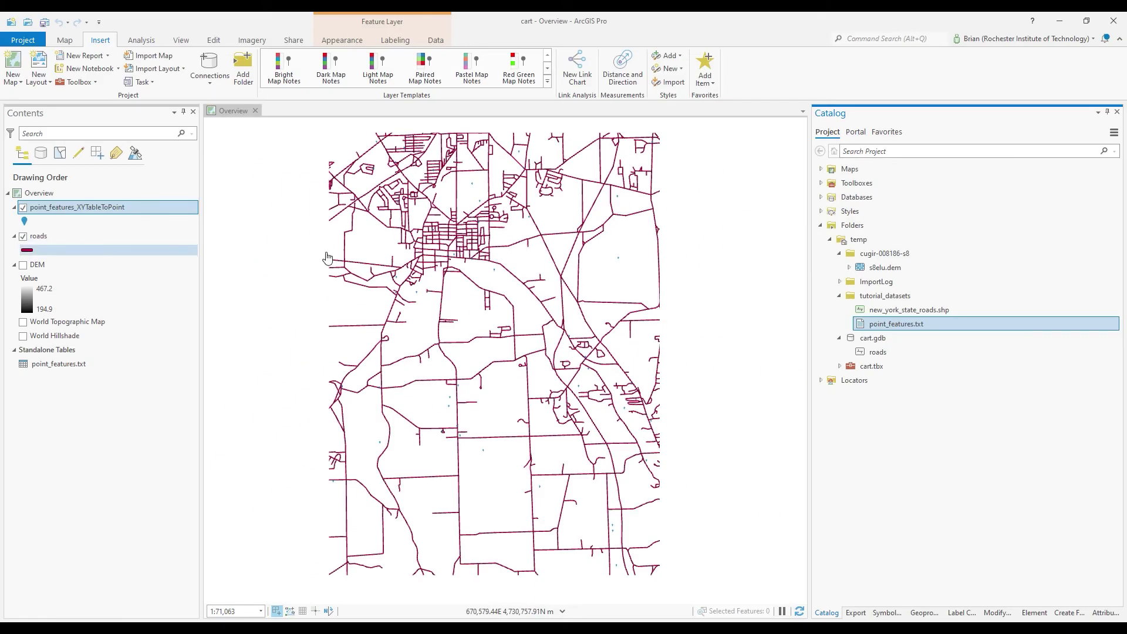
Give the XY points the red Circle 5 symbol, hide the roads layer, and zoom in
click(24, 222)
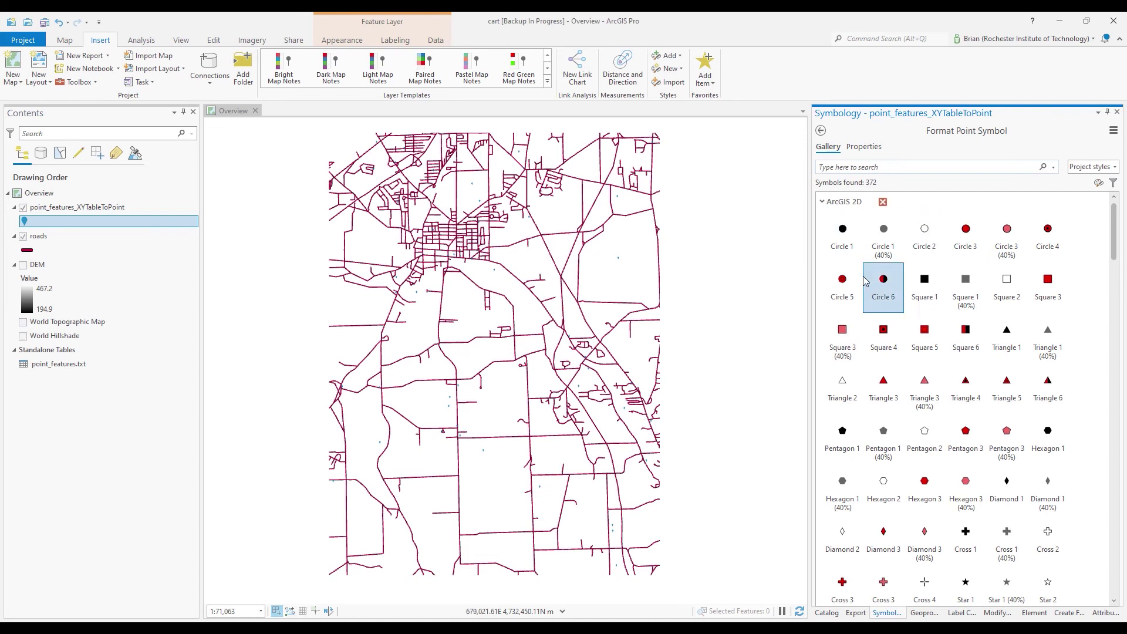
click(848, 283)
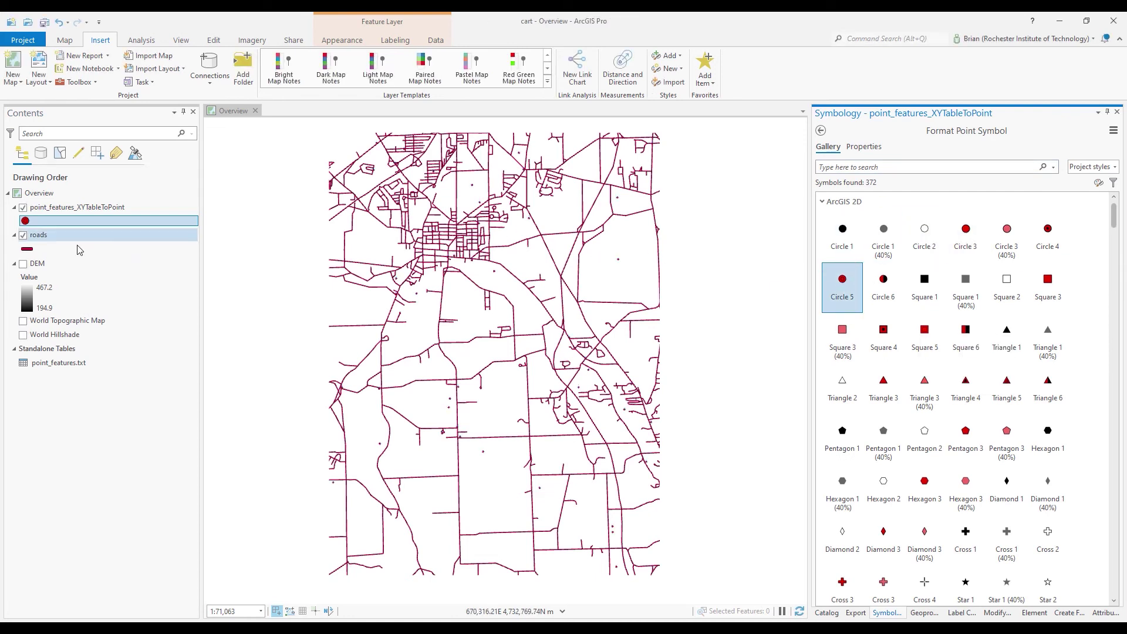
click(23, 235)
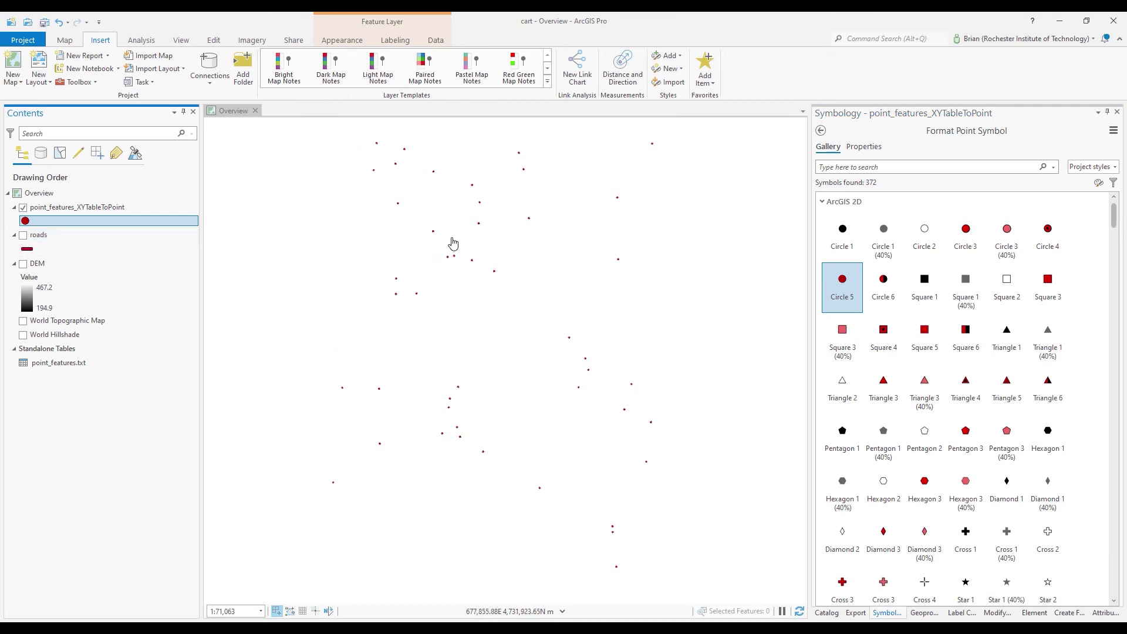
scroll(452, 242, up, 2)
click(66, 363)
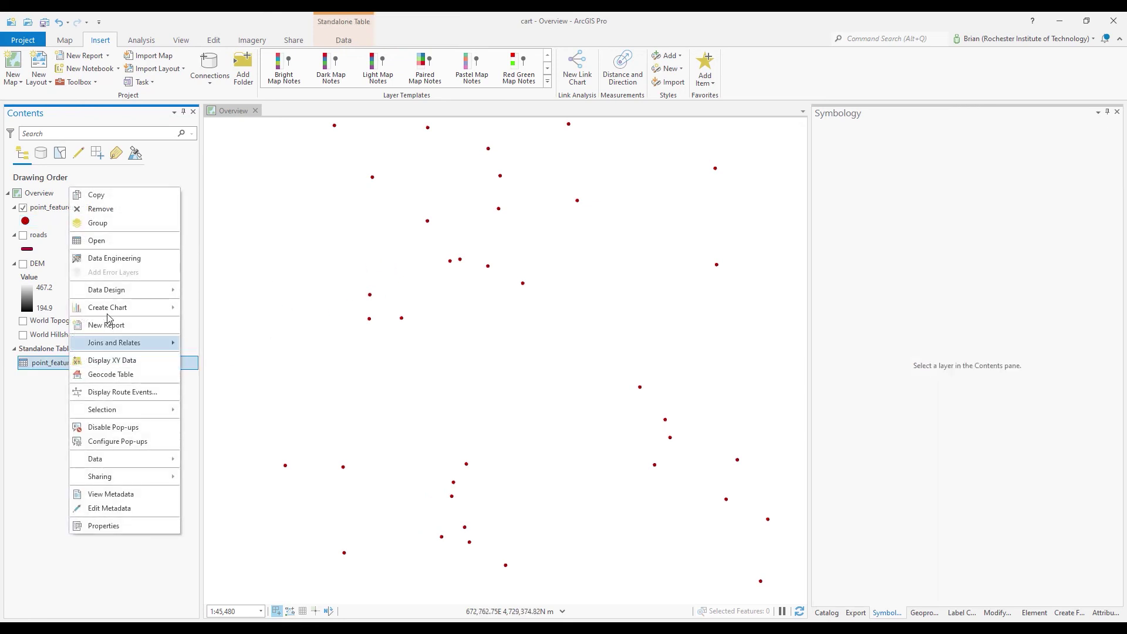
click(115, 240)
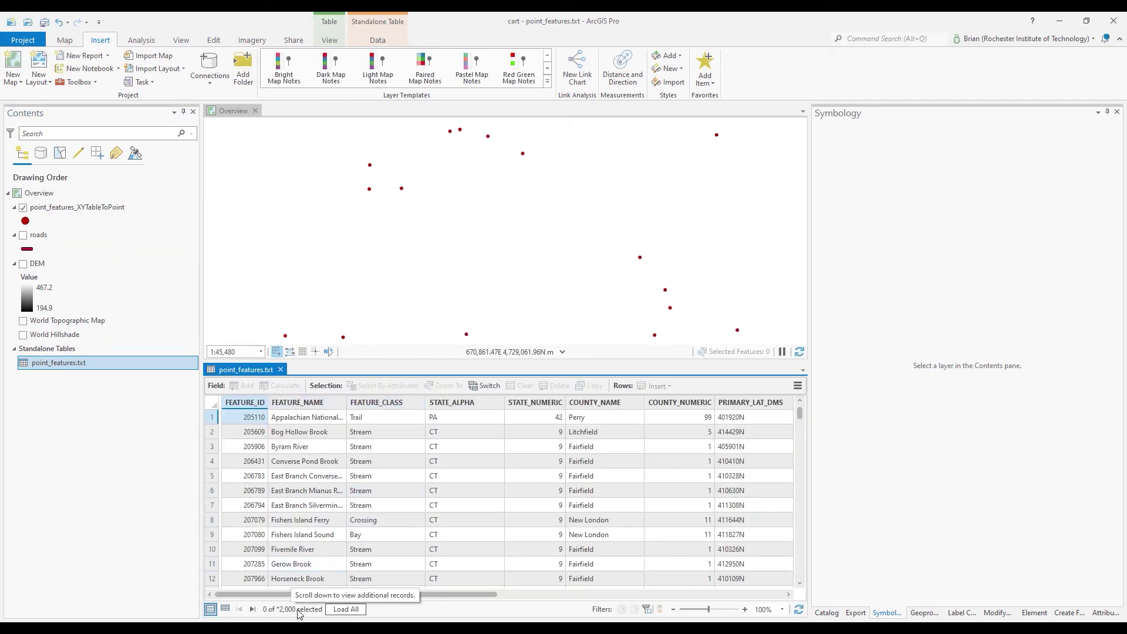
click(280, 369)
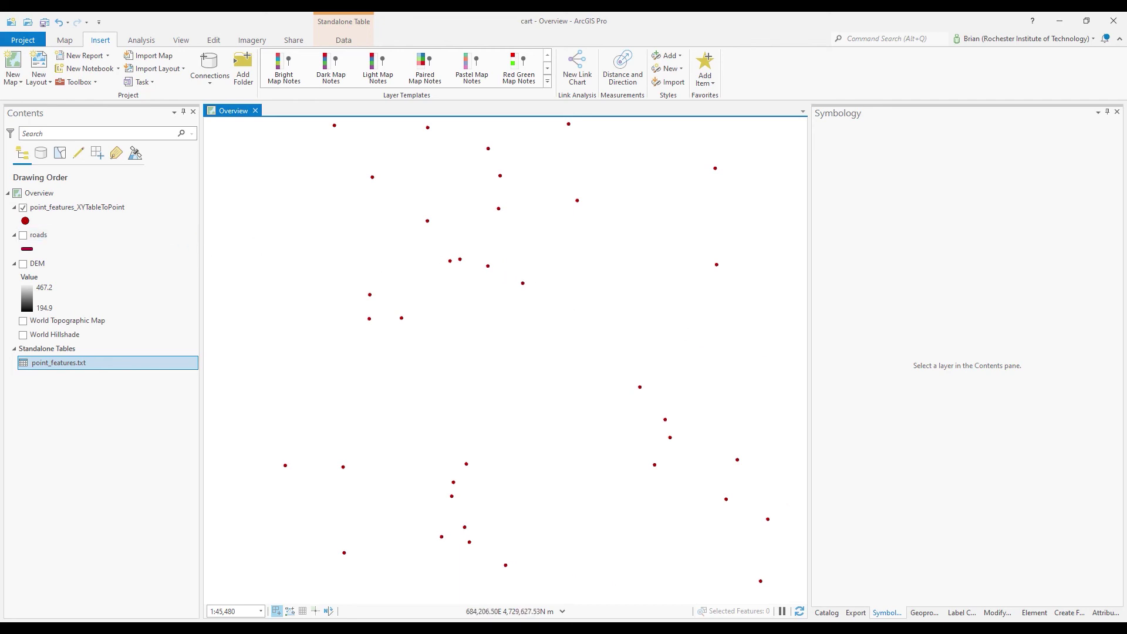
Start exporting point_features_XYTableToPoint with the processing extent limited to the DEM
click(113, 210)
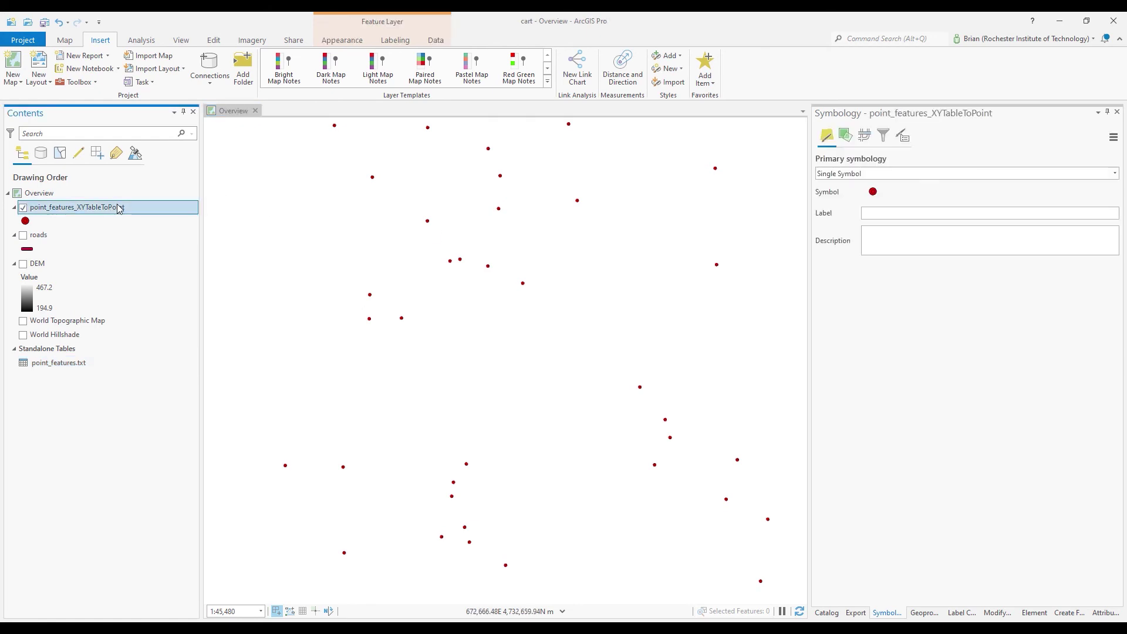
right_click(134, 211)
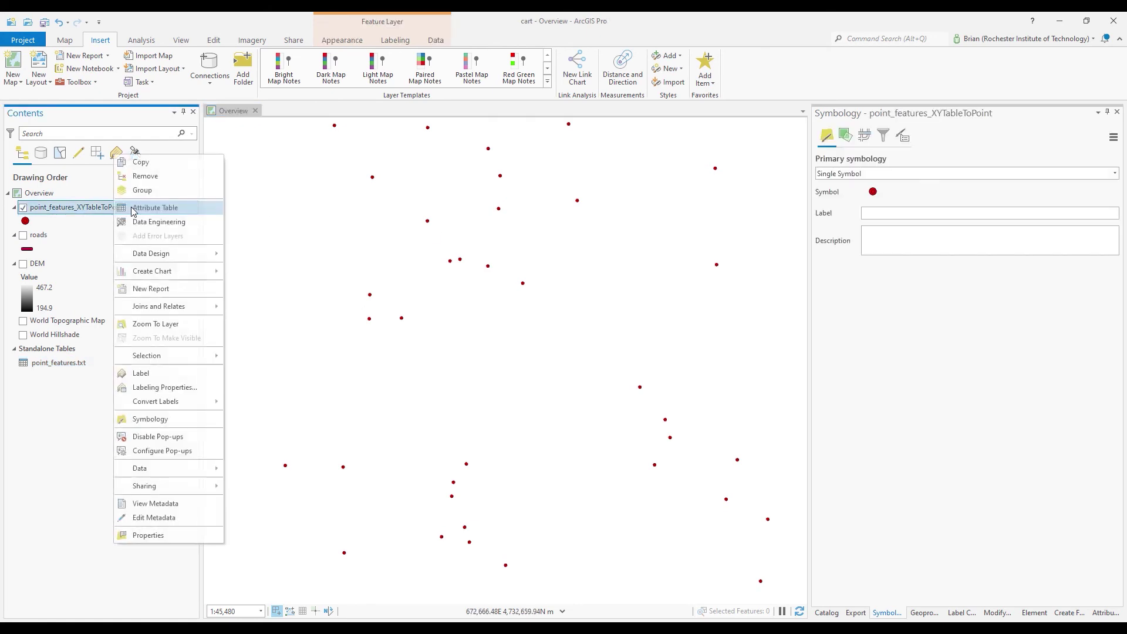
mouse_move(196, 516)
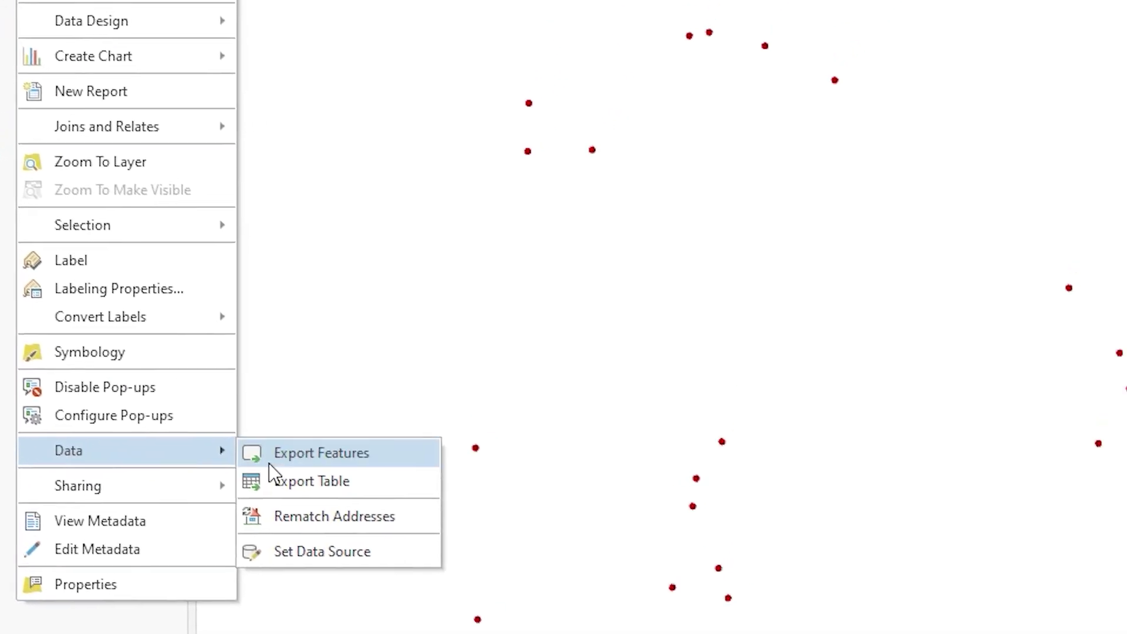
click(71, 582)
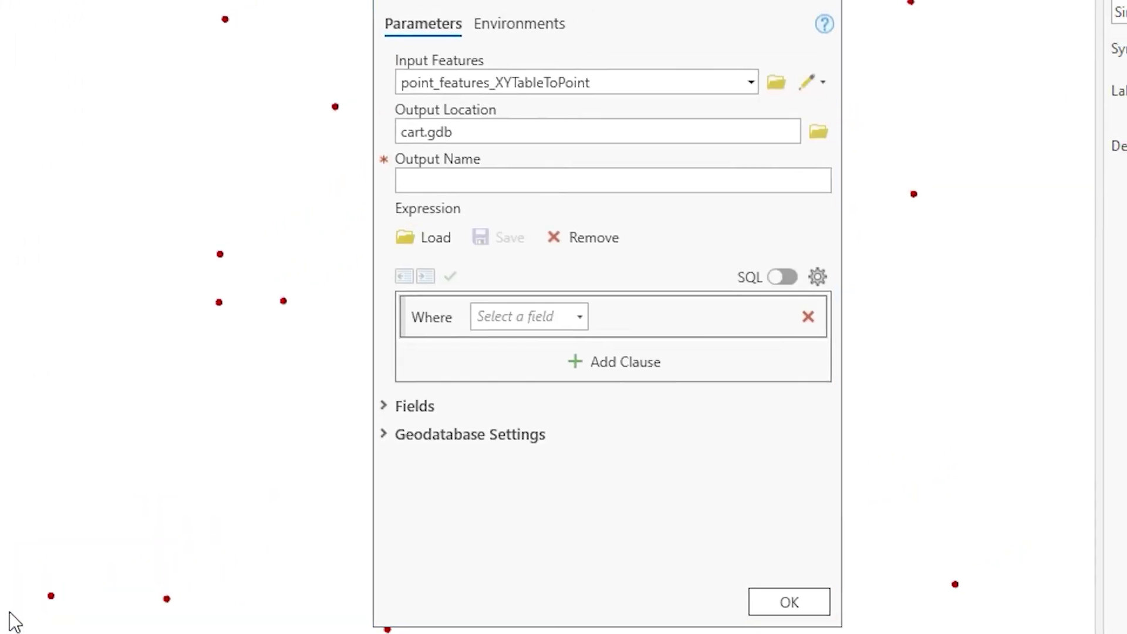
click(533, 24)
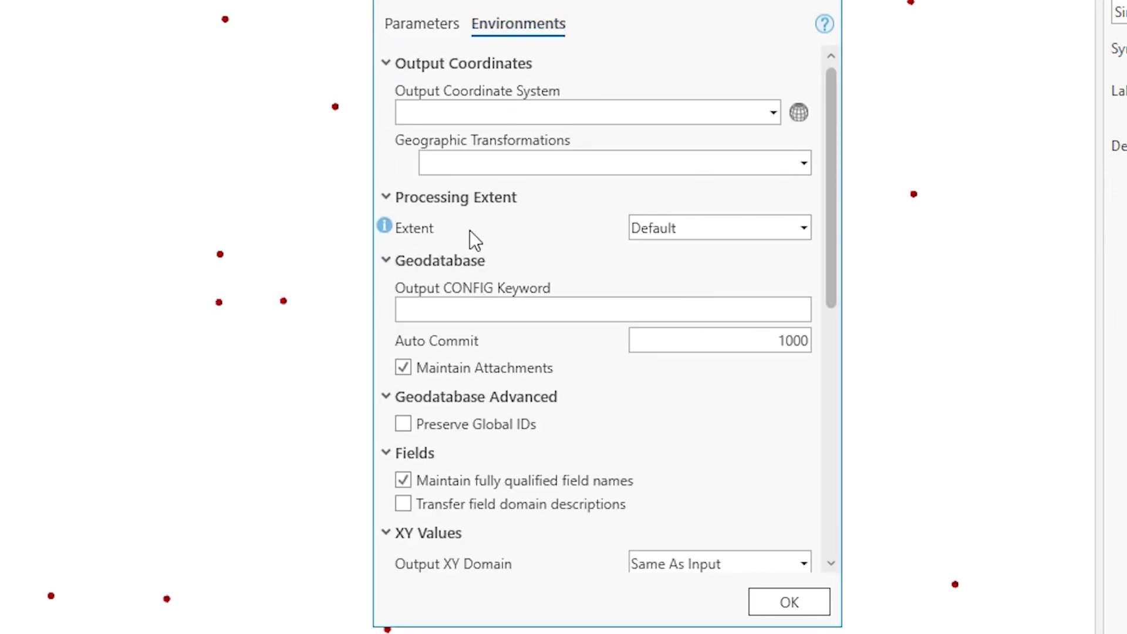
click(804, 229)
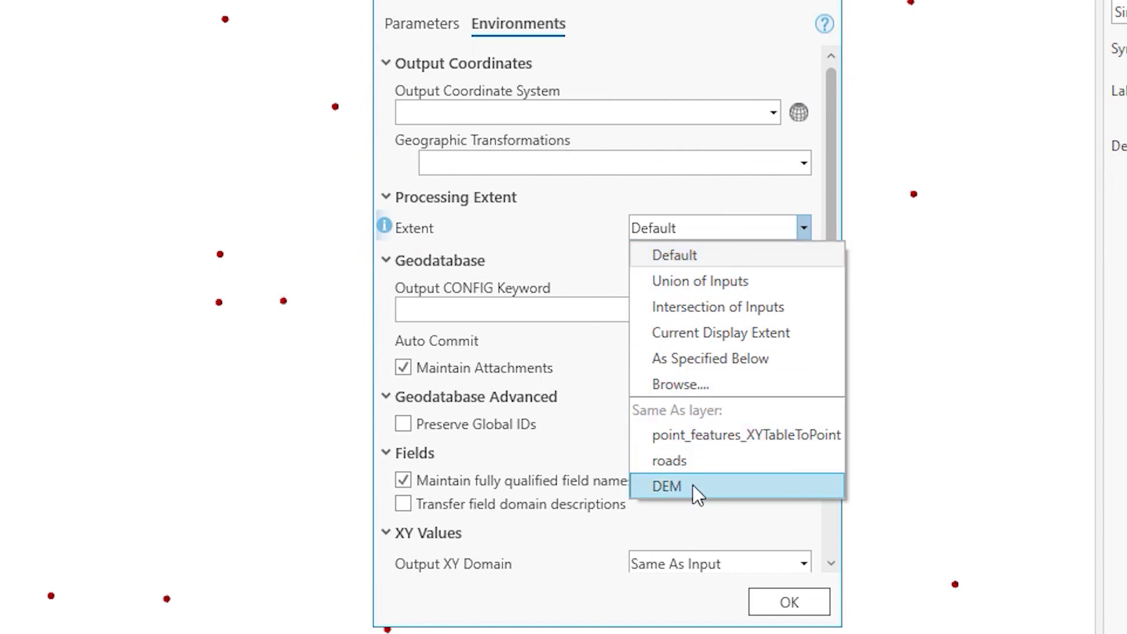
click(667, 486)
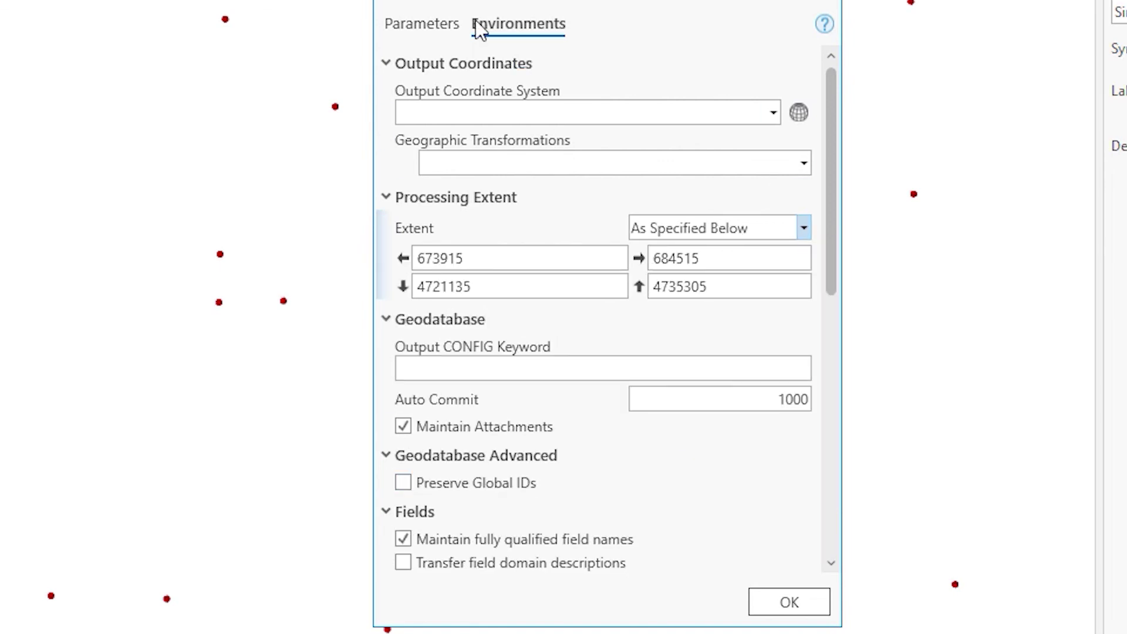
Name the output feature class 'Points_of_interest' and run the export
click(425, 24)
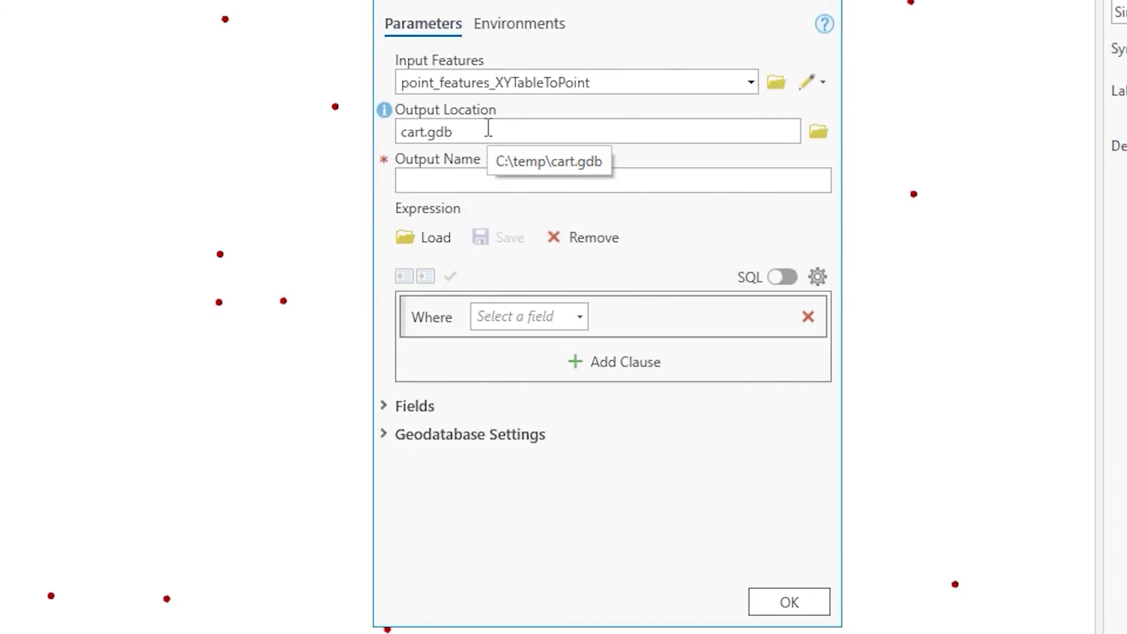
click(486, 182)
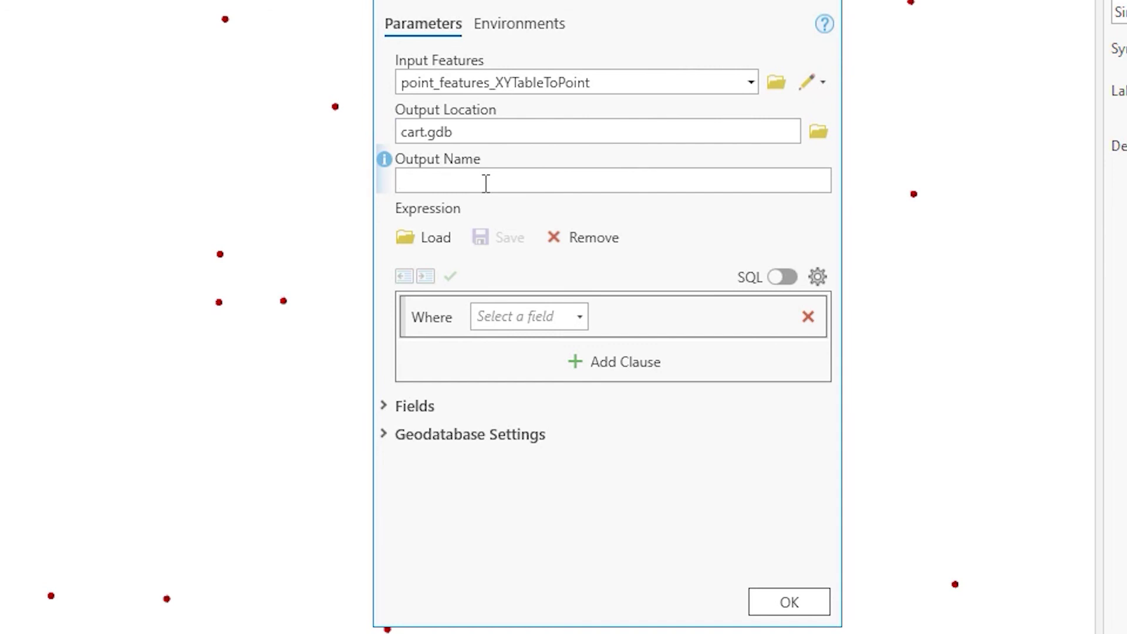
text(Points_of_interest)
click(791, 603)
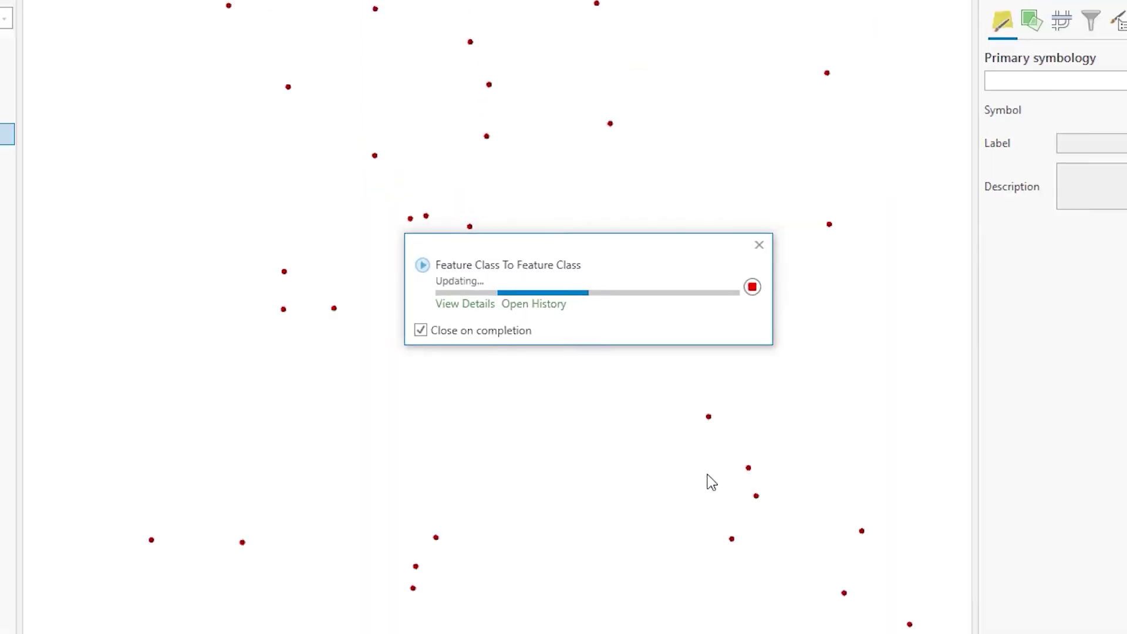
Remove the point_features_XYTableToPoint layer and the point_features.txt table from the map
click(23, 234)
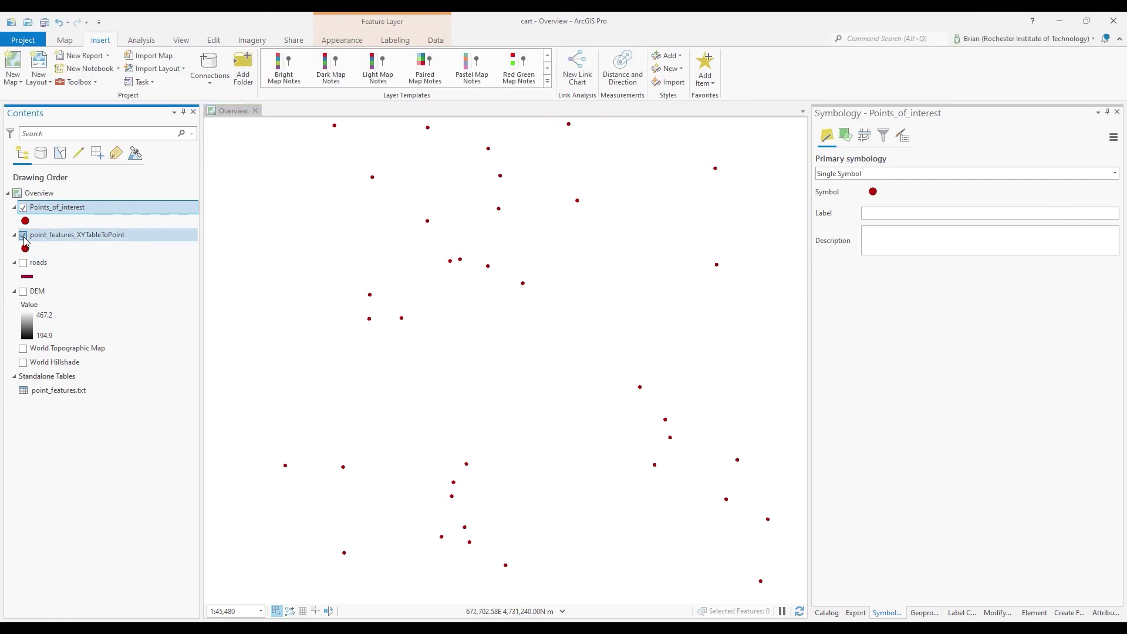
click(87, 236)
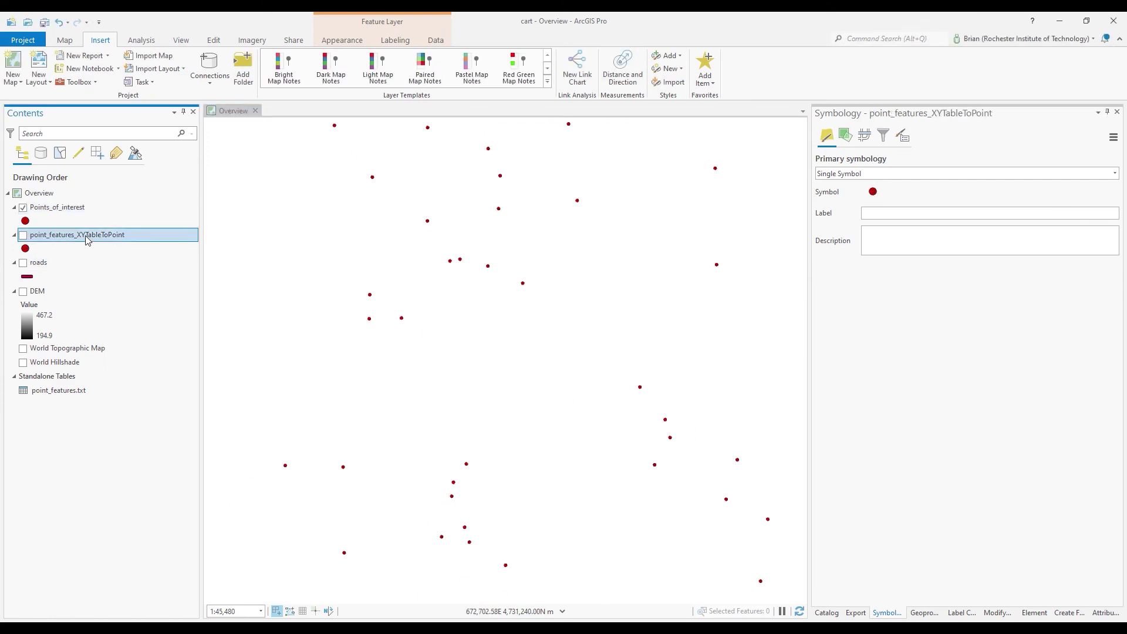
right_click(86, 238)
click(121, 253)
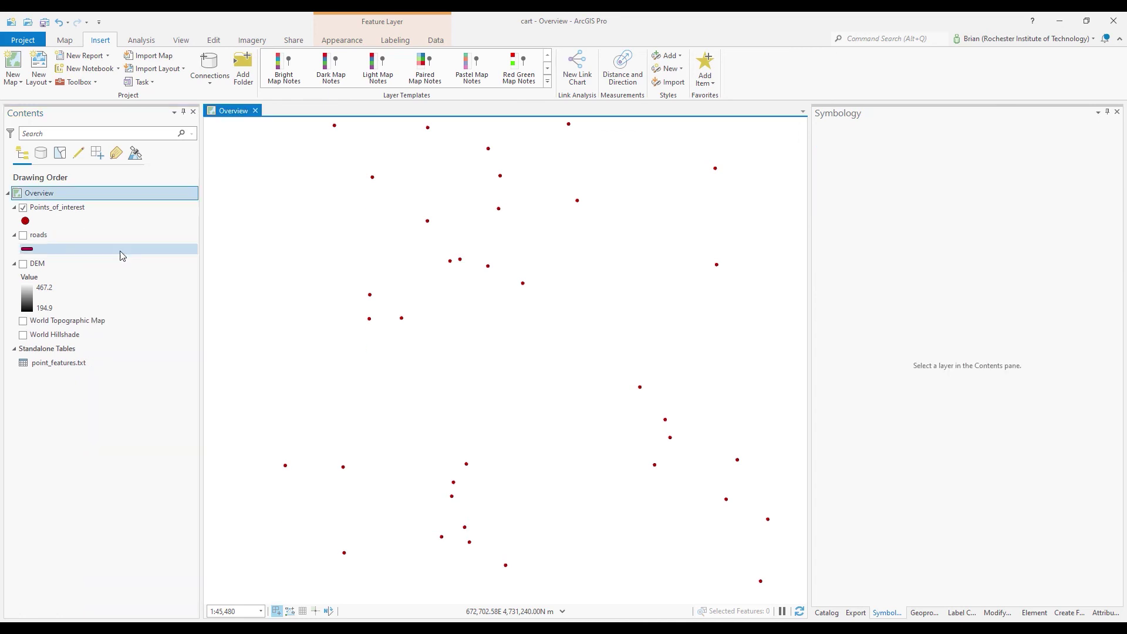
click(66, 364)
right_click(67, 363)
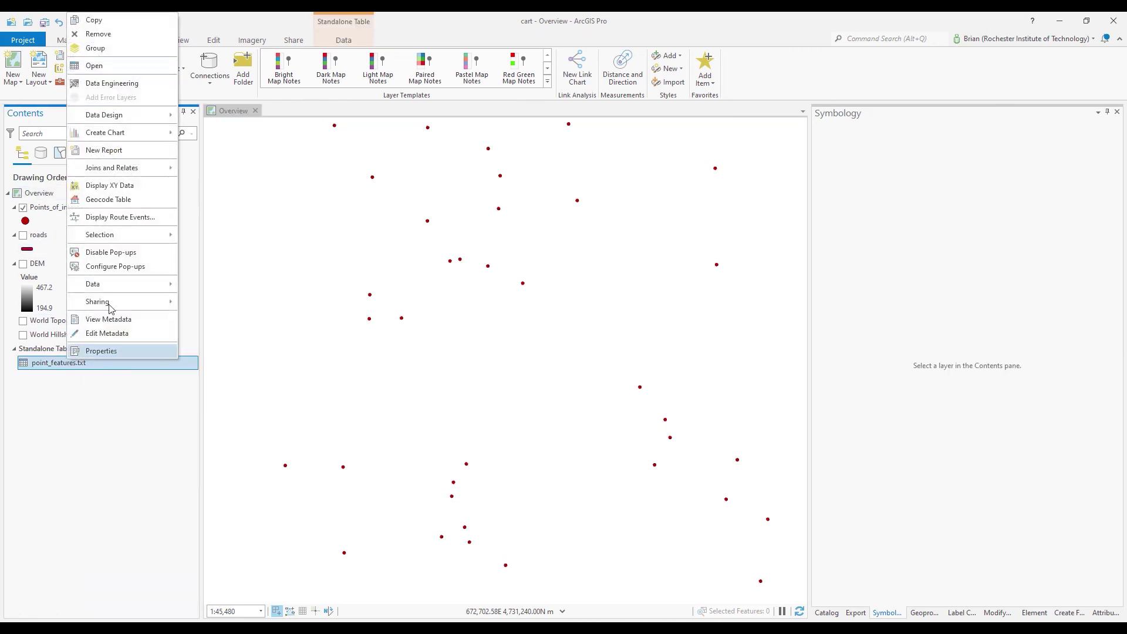
click(100, 34)
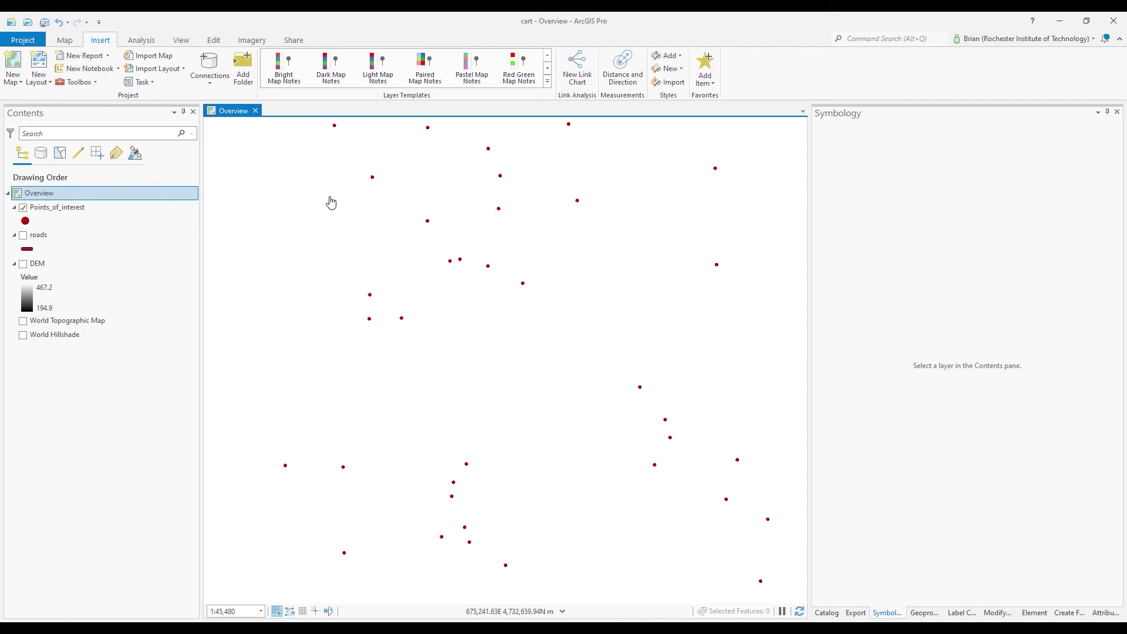
Save the project, turn the roads and DEM back on, and switch to Acrobat
click(44, 23)
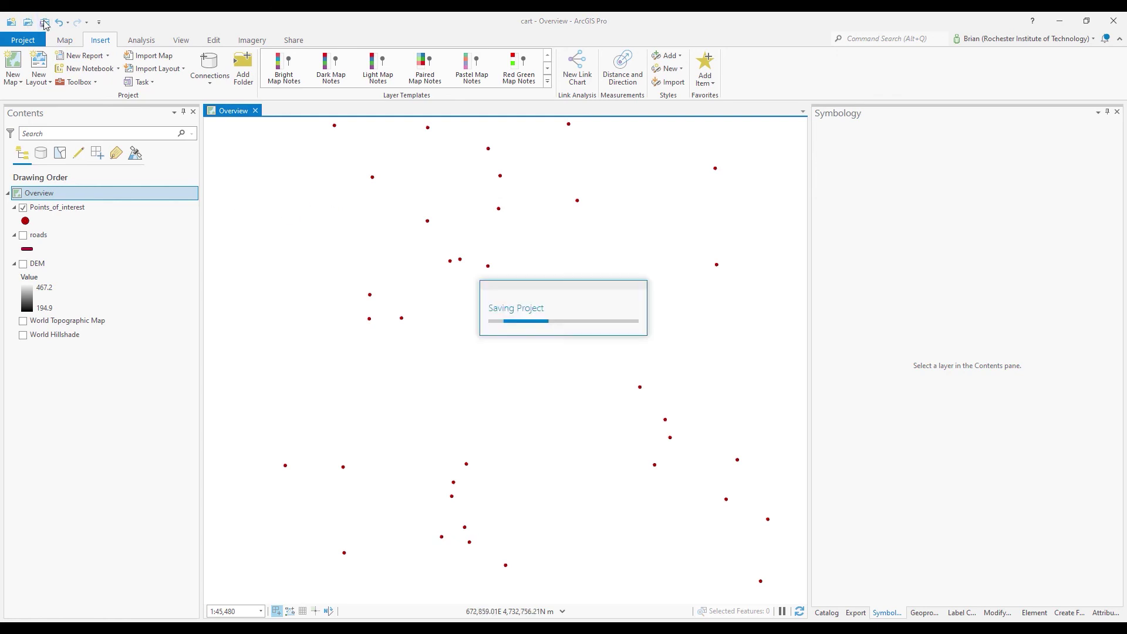
click(22, 236)
click(23, 263)
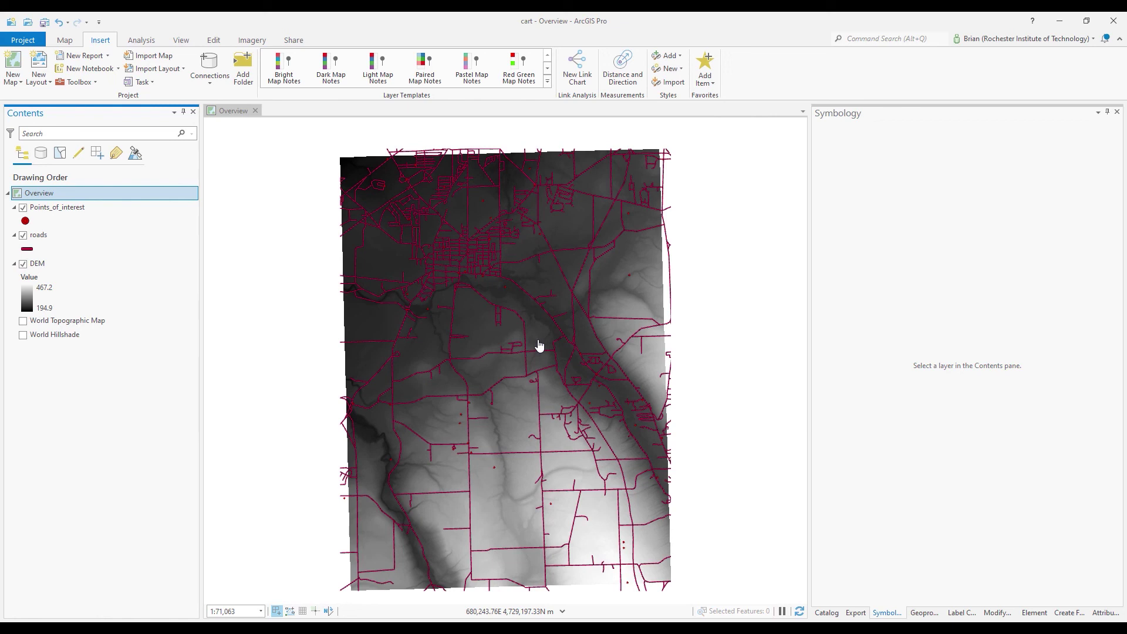
key(alt+Tab)
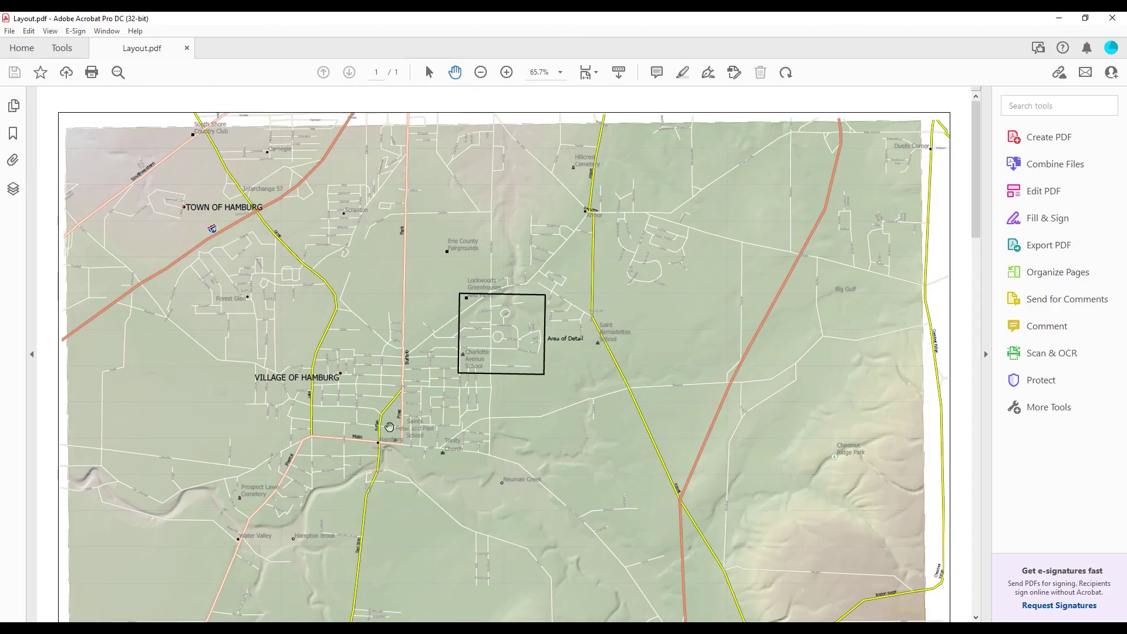
Scroll through Layout.pdf in Acrobat, then minimize Acrobat to return to ArcGIS Pro
scroll(644, 517, down, 5)
scroll(593, 364, up, 4)
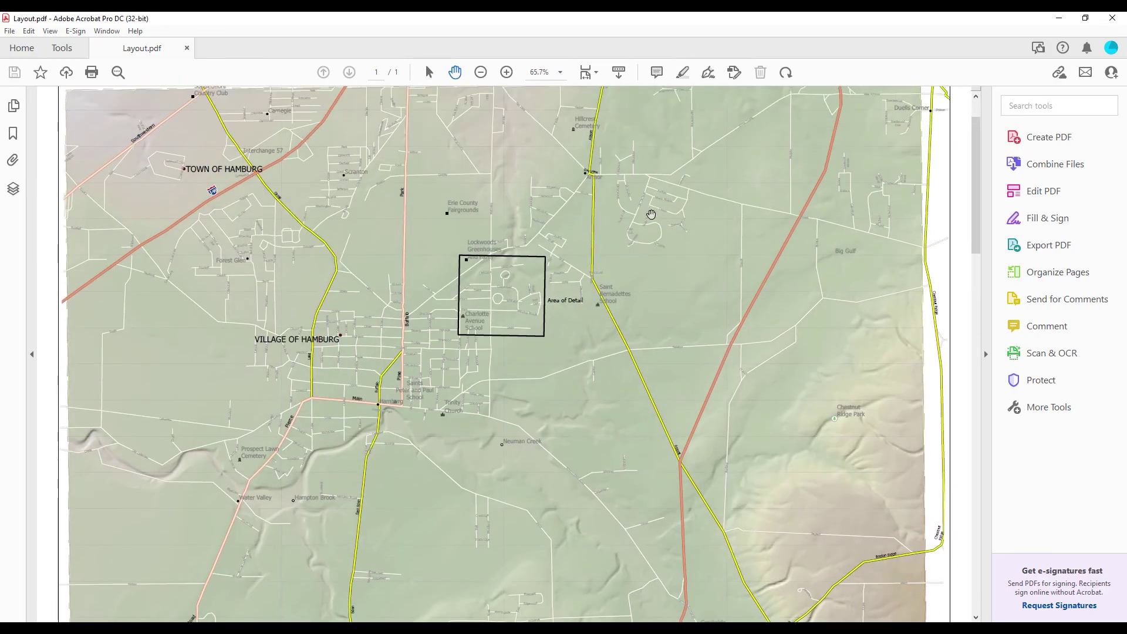
scroll(680, 390, up, 2)
scroll(687, 181, down, 3)
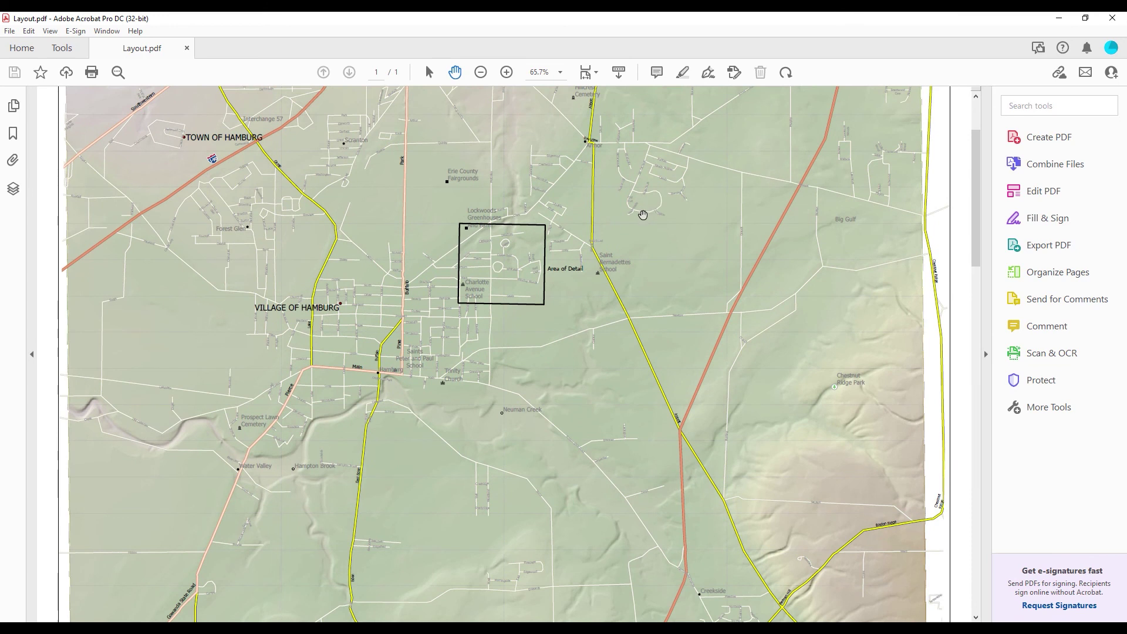
click(1059, 20)
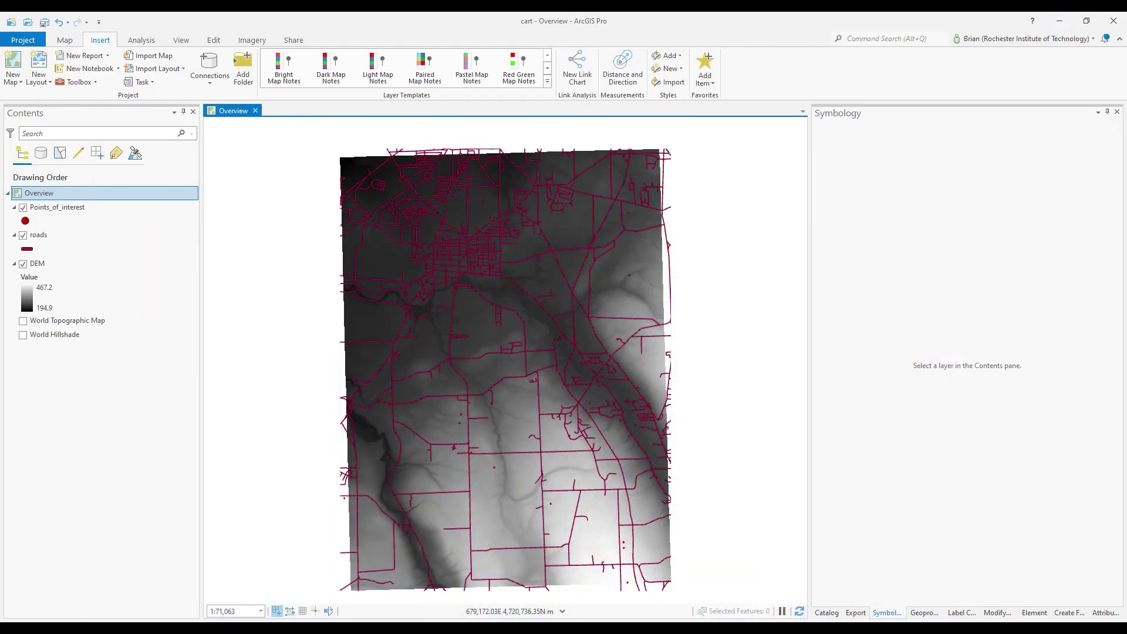